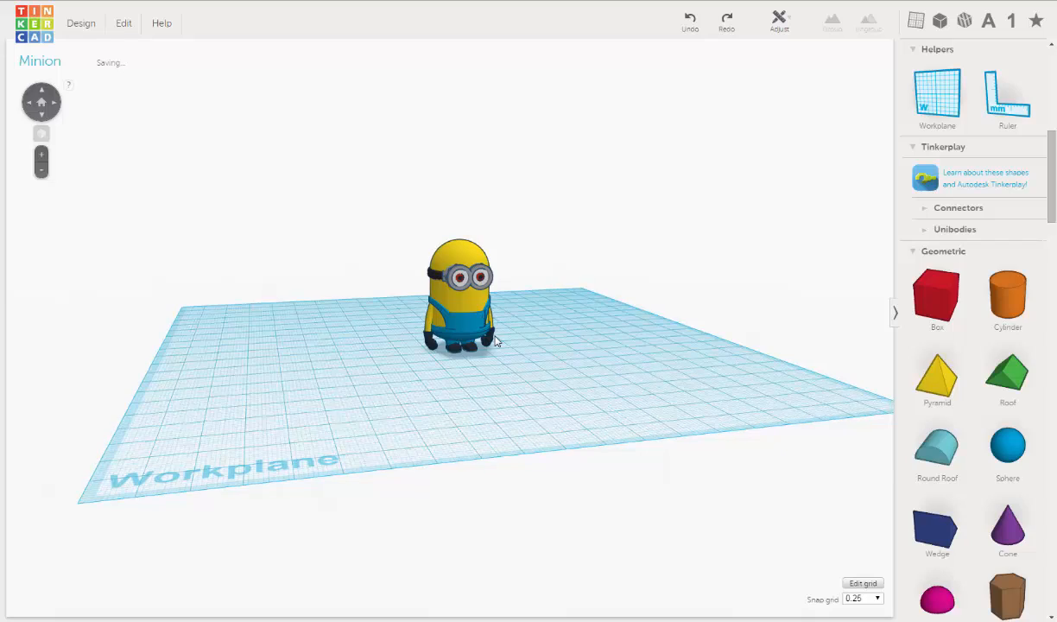
Examine the minion's overalls up close from the front and from an angled side view
{"action": "scroll", "coordinate": [518, 358], "scroll_direction": "up", "scroll_amount": 6}
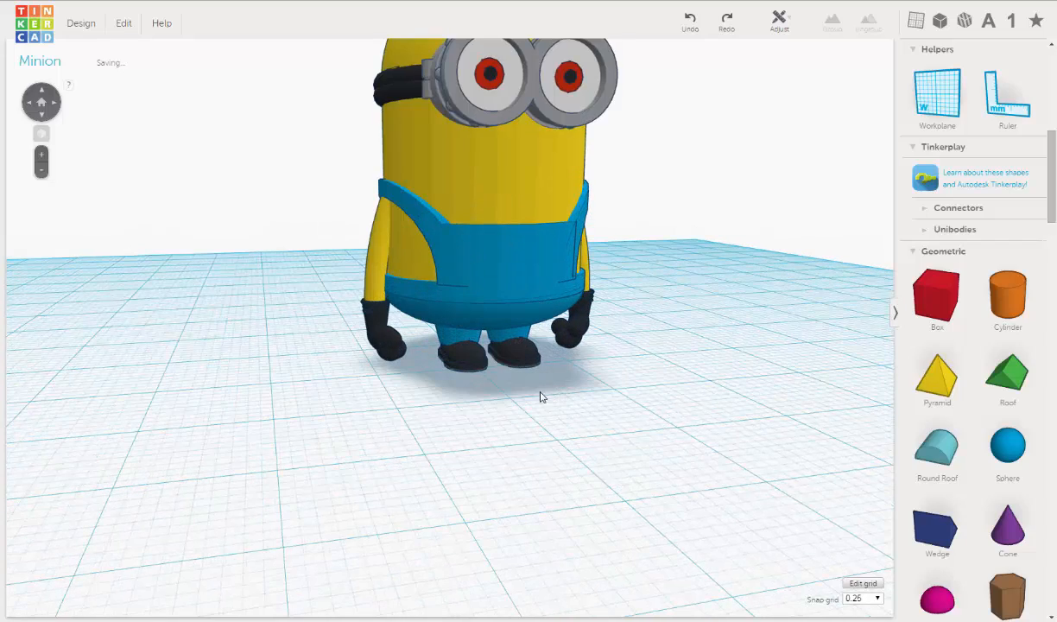
{"action": "right_click_drag", "start_coordinate": [539, 392], "coordinate": [540, 401]}
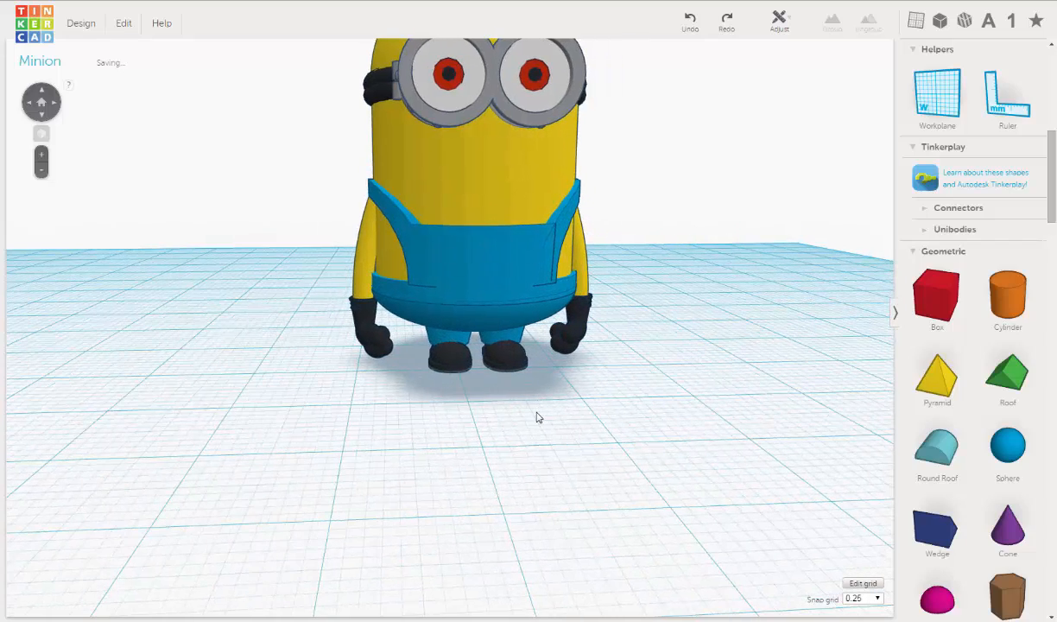
{"action": "middle_click_drag", "start_coordinate": [467, 328], "coordinate": [478, 354]}
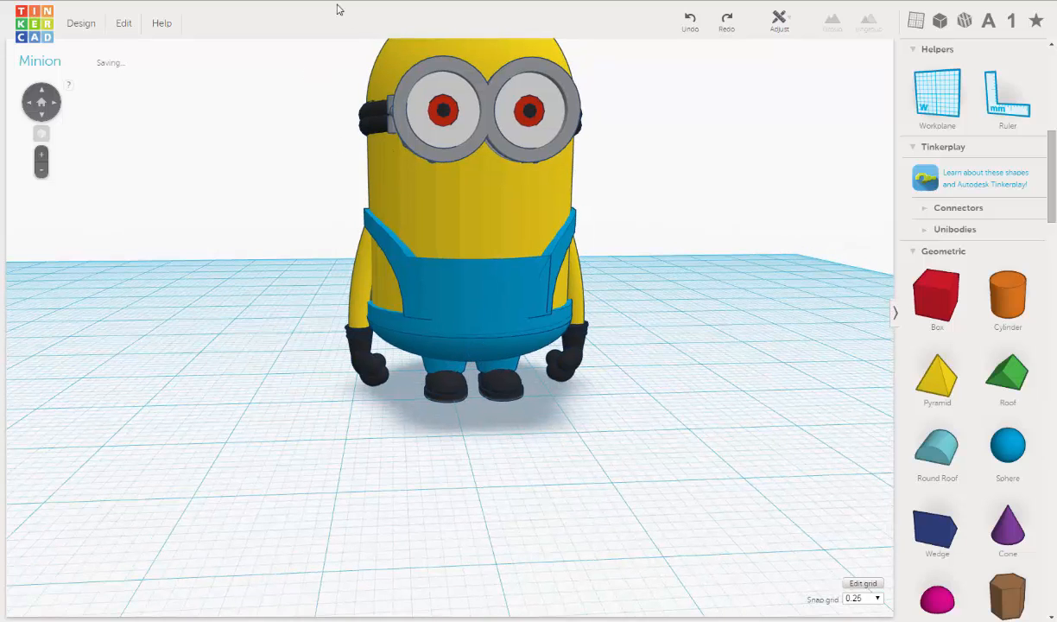
{"action": "key", "text": "ctrl+Tab"}
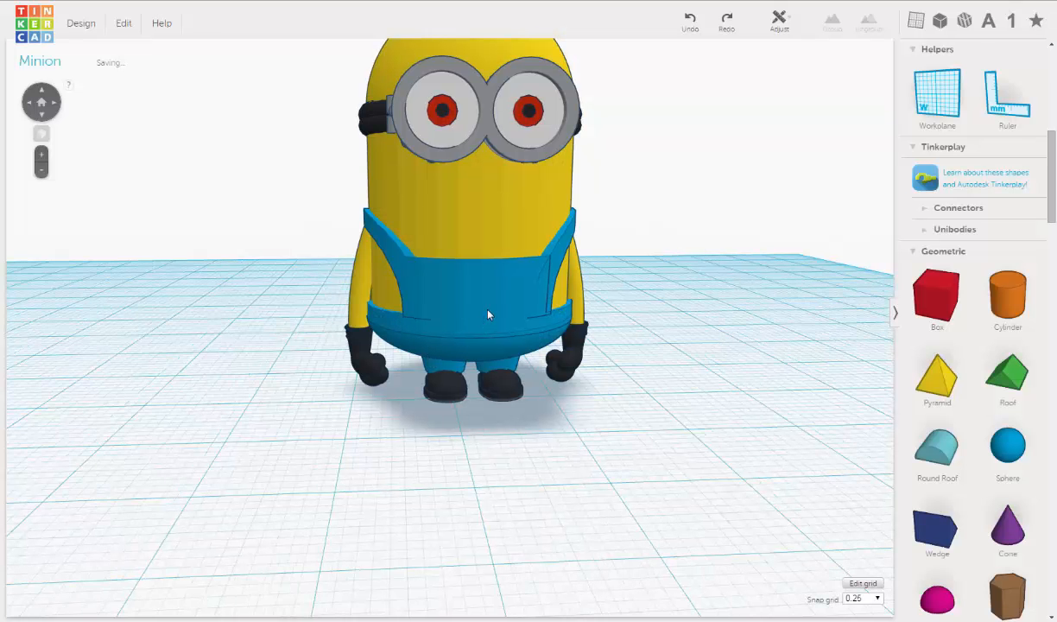
{"action": "scroll", "coordinate": [471, 339], "scroll_direction": "up", "scroll_amount": 3}
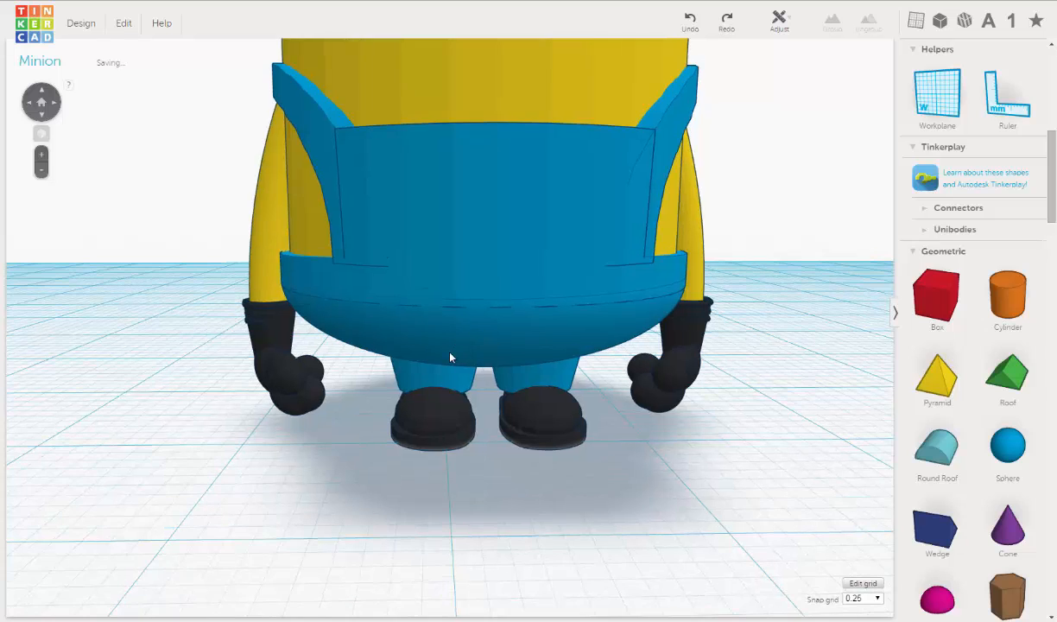
{"action": "right_click_drag", "start_coordinate": [449, 358], "coordinate": [594, 308]}
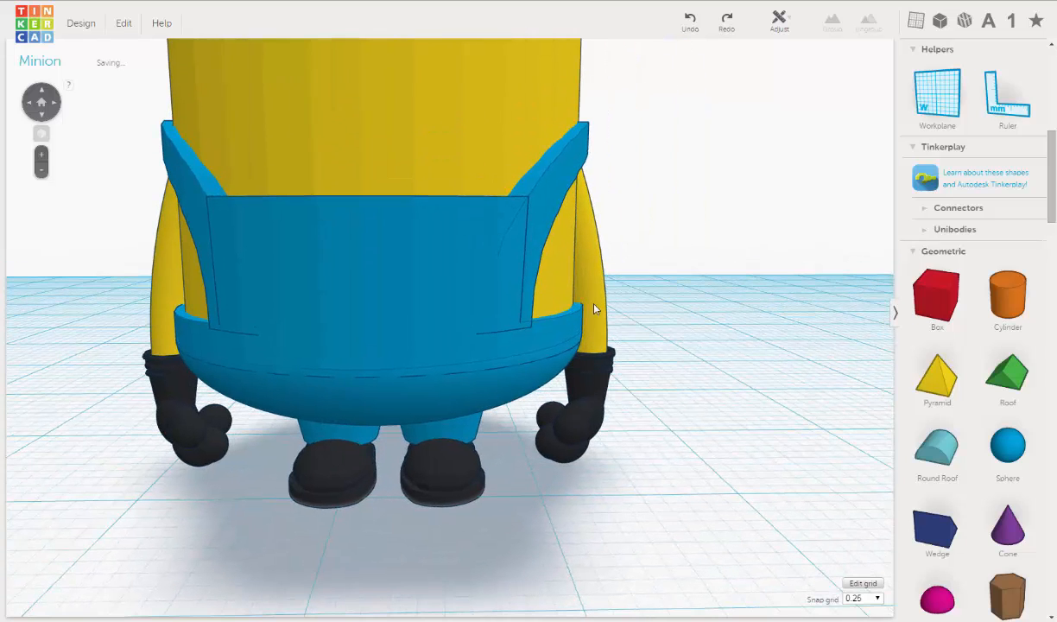
{"action": "scroll", "coordinate": [592, 308], "scroll_direction": "down", "scroll_amount": 4}
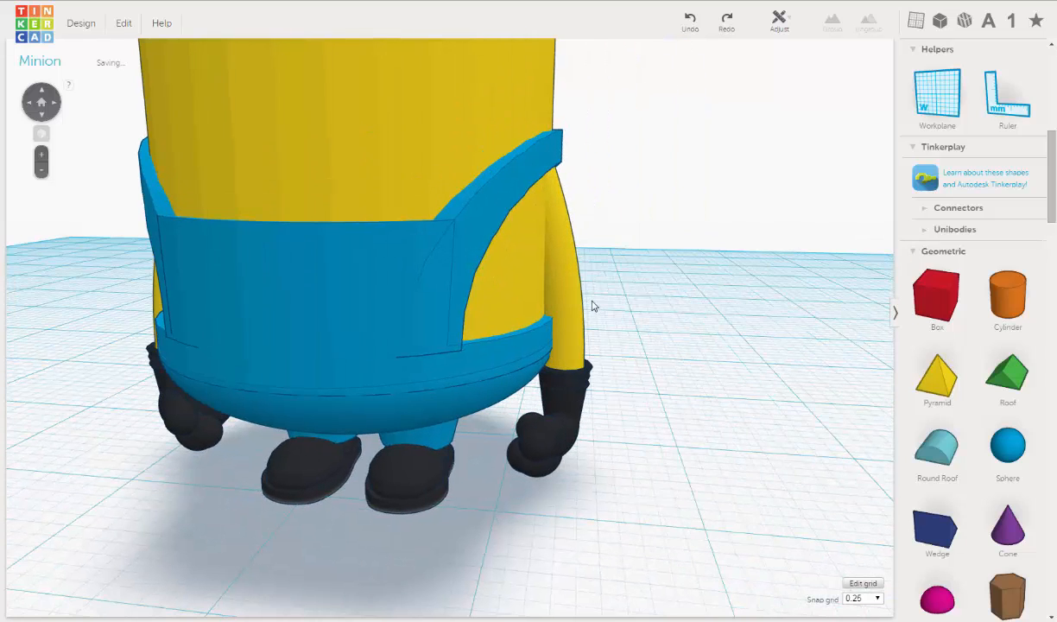
{"action": "scroll", "coordinate": [592, 305], "scroll_direction": "down", "scroll_amount": 3}
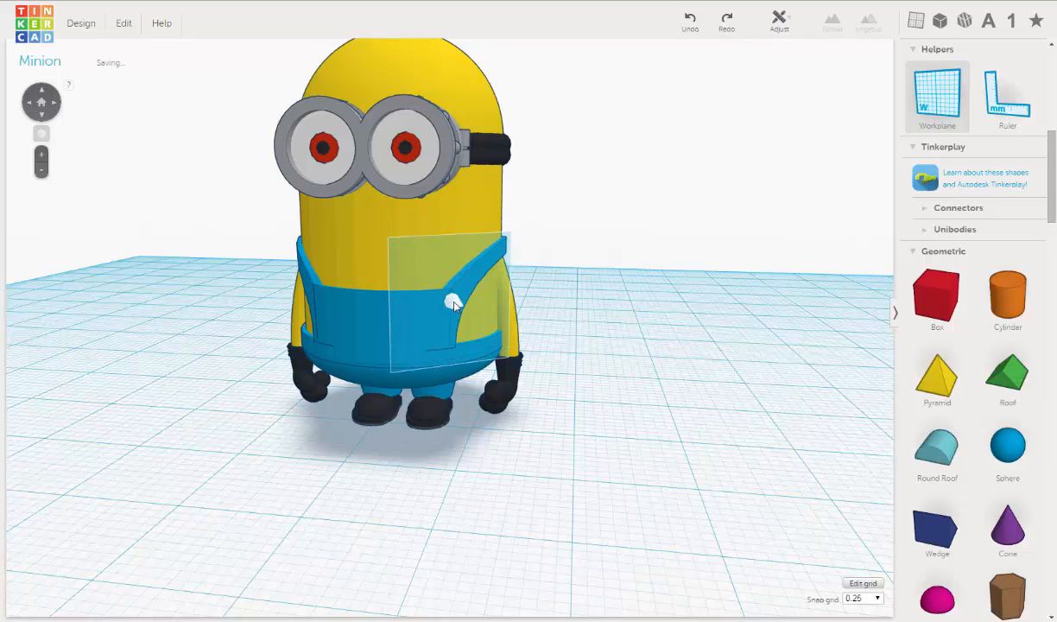
Set the workplane on the front of the minion's overalls and place a cylinder on it
{"action": "left_click", "coordinate": [472, 361]}
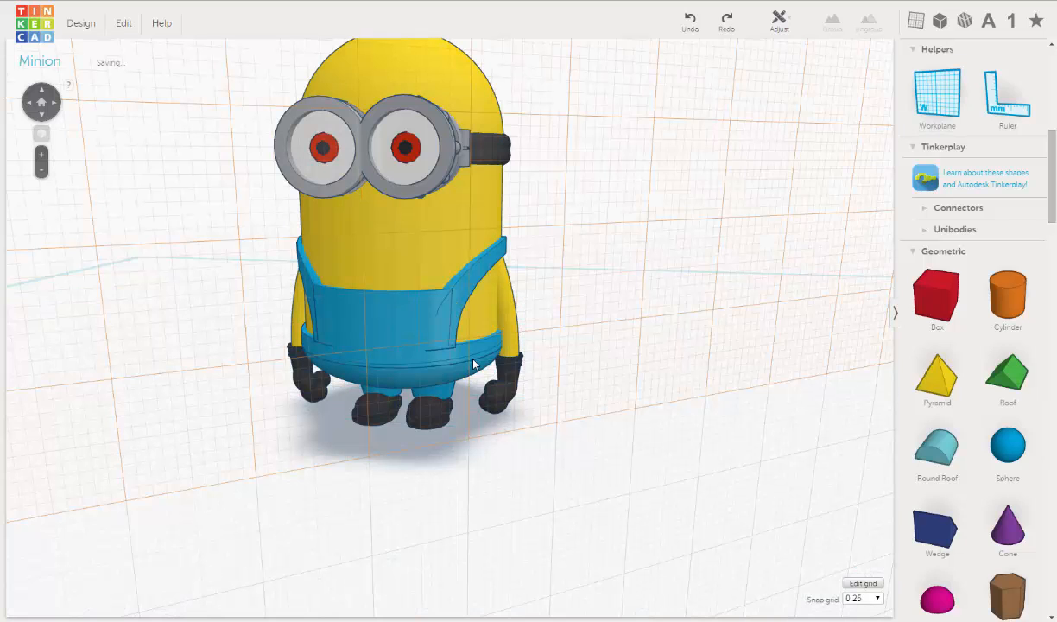
{"action": "scroll", "coordinate": [470, 335], "scroll_direction": "up", "scroll_amount": 3}
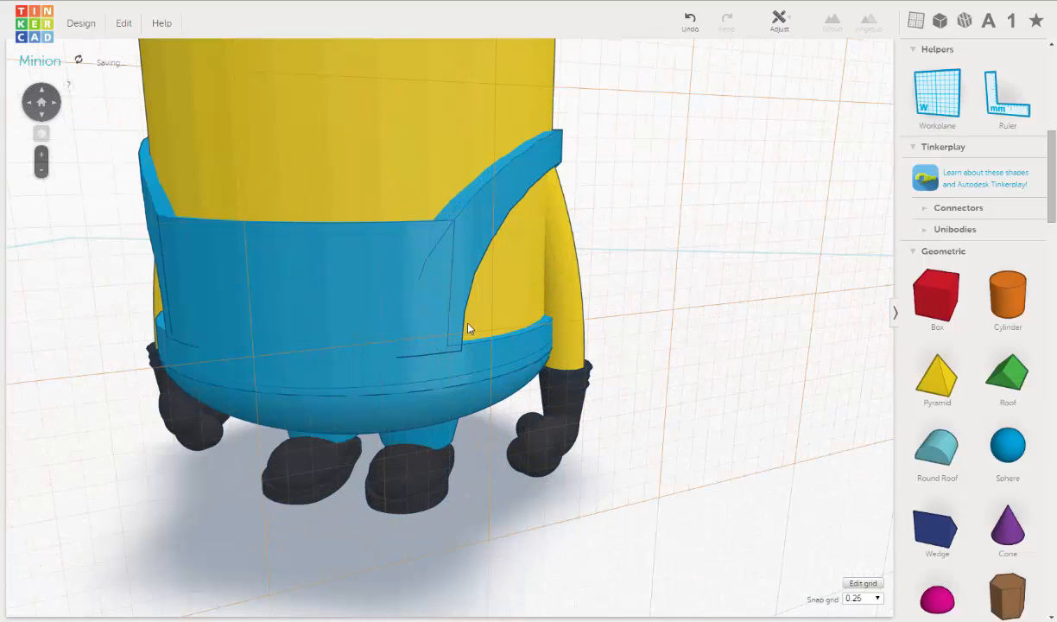
{"action": "scroll", "coordinate": [466, 324], "scroll_direction": "down", "scroll_amount": 5}
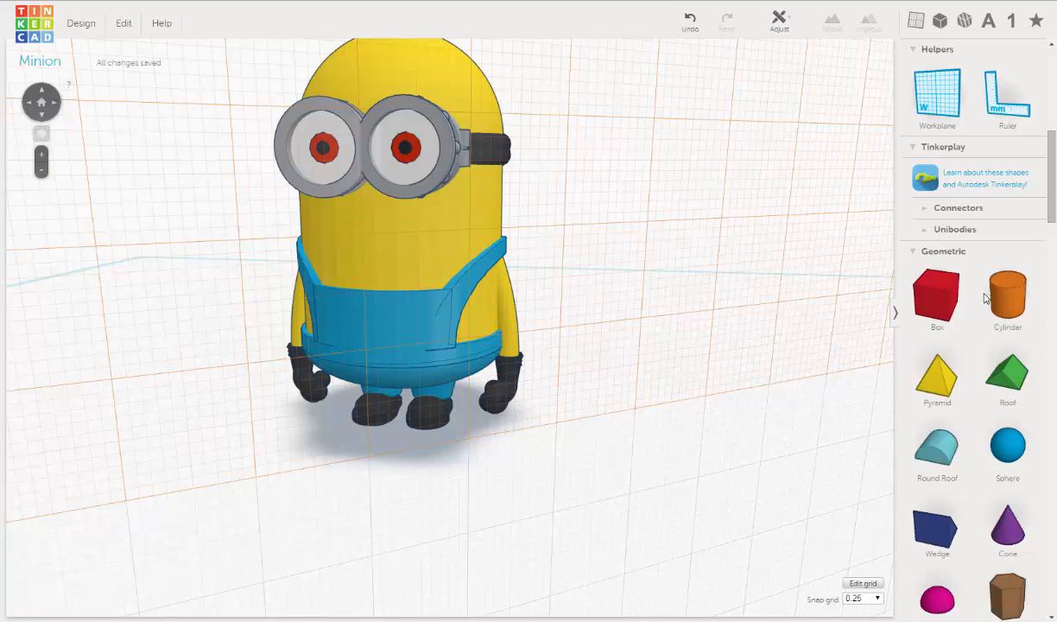
{"action": "left_click", "coordinate": [1002, 298]}
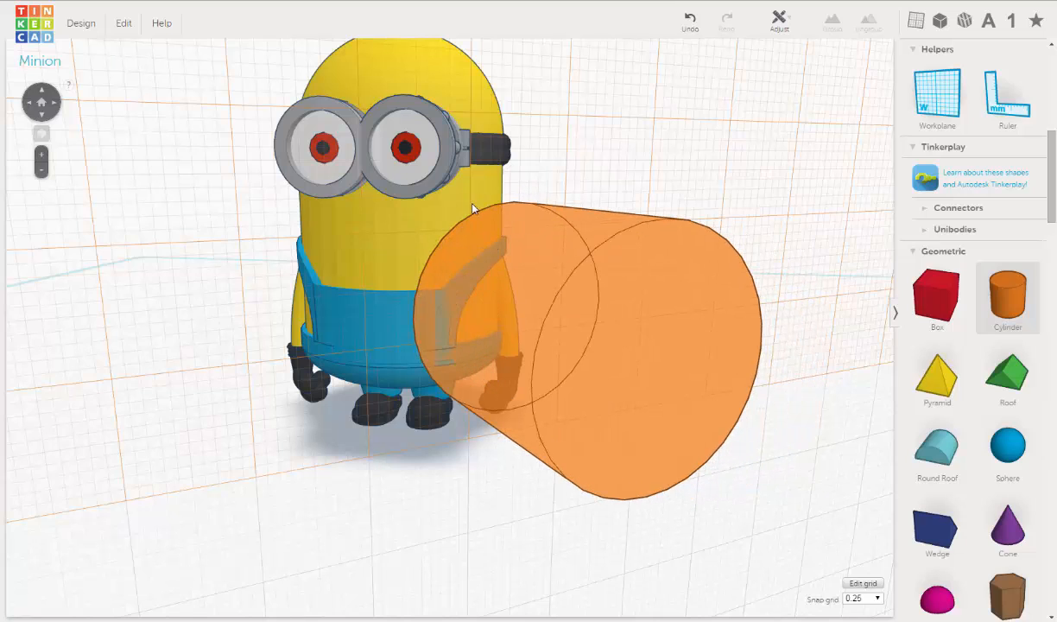
{"action": "left_click", "coordinate": [432, 222]}
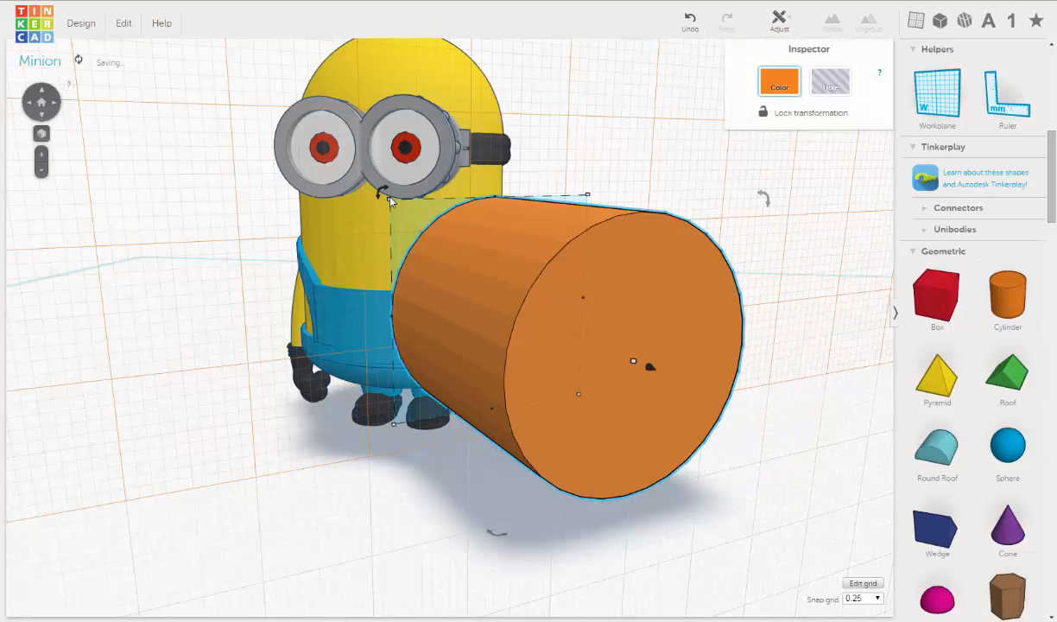
Shrink the cylinder to about 2.50 mm wide, undoing the accidental enlargement
{"action": "mouse_move", "coordinate": [389, 199]}
{"action": "left_click_drag", "start_coordinate": [389, 198], "coordinate": [582, 411]}
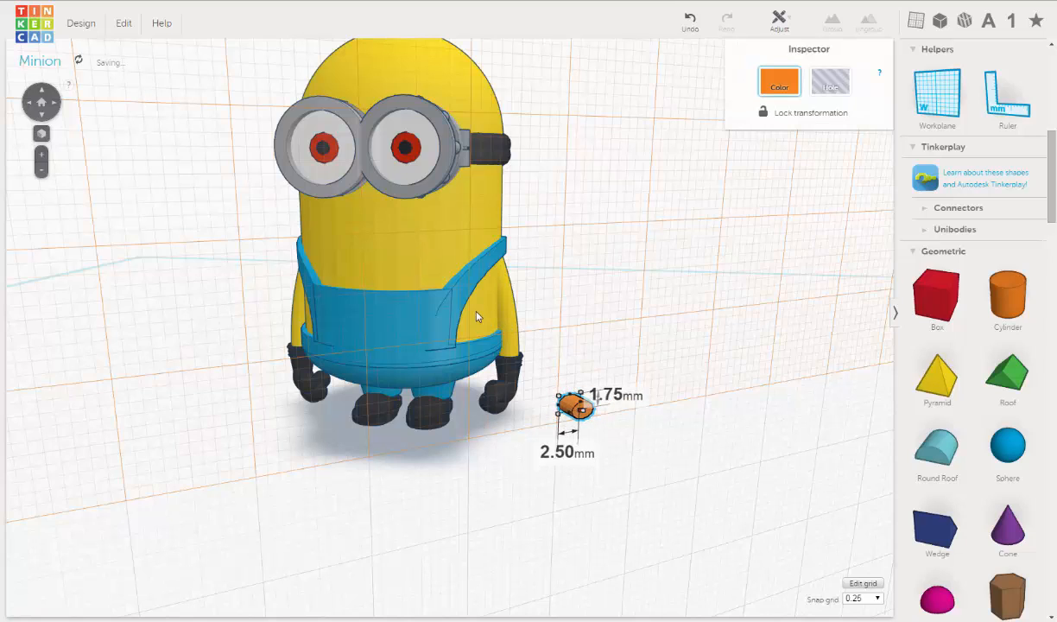
{"action": "left_click_drag", "start_coordinate": [476, 317], "coordinate": [476, 312]}
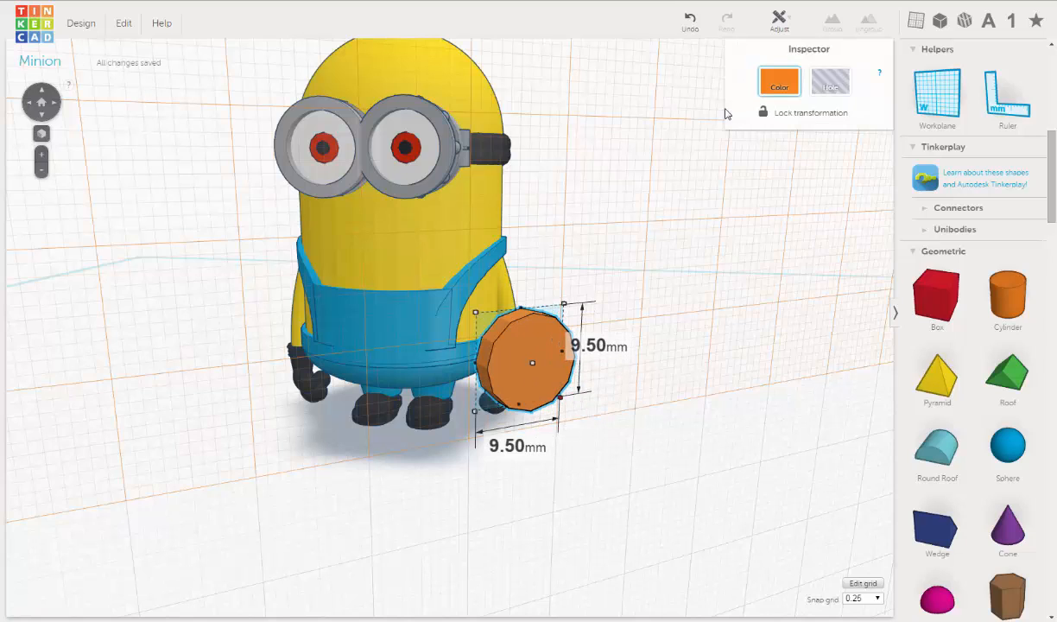
{"action": "left_click", "coordinate": [694, 27]}
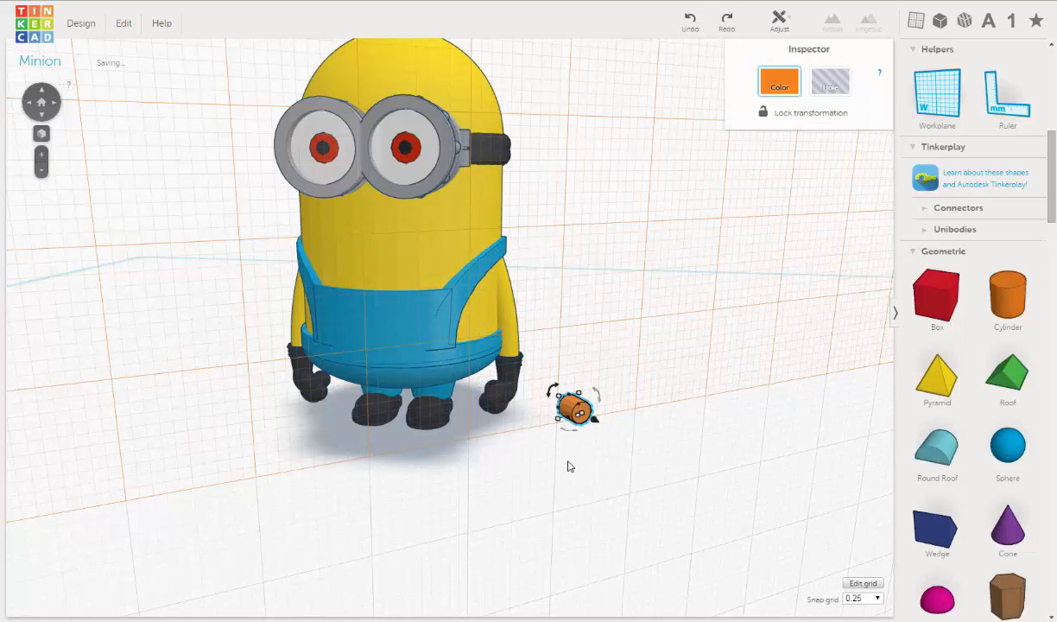
{"action": "right_click_drag", "start_coordinate": [568, 467], "coordinate": [553, 460]}
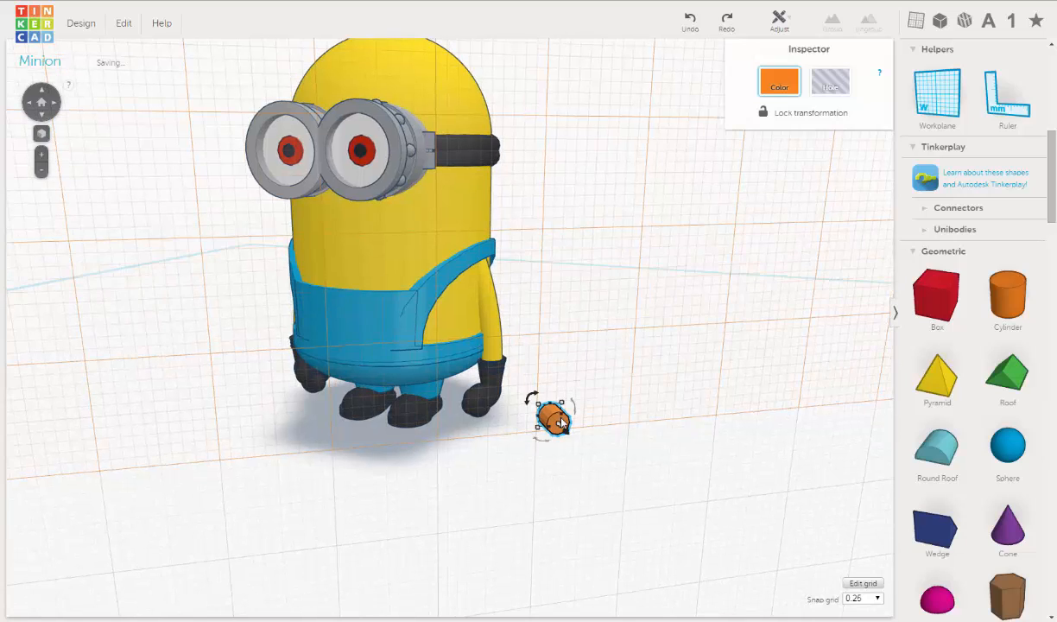
{"action": "left_click_drag", "start_coordinate": [558, 418], "coordinate": [538, 380]}
{"action": "left_click", "coordinate": [690, 27]}
Nudge the small cylinder up and across the workplane onto the bib corner where the shoulder strap begins
{"action": "key", "text": "Up"}
{"action": "key", "text": "Up"}
{"action": "key", "text": "Up"}
{"action": "key", "text": "Up"}
{"action": "key", "text": "Up"}
{"action": "key", "text": "Up"}
{"action": "key", "text": "Up"}
{"action": "key", "text": "Up"}
{"action": "key", "text": "Up"}
{"action": "key", "text": "Up"}
{"action": "key", "text": "Up"}
{"action": "key", "text": "Up"}
{"action": "key", "text": "Up"}
{"action": "key", "text": "Up"}
{"action": "key", "text": "Up"}
{"action": "key", "text": "Up"}
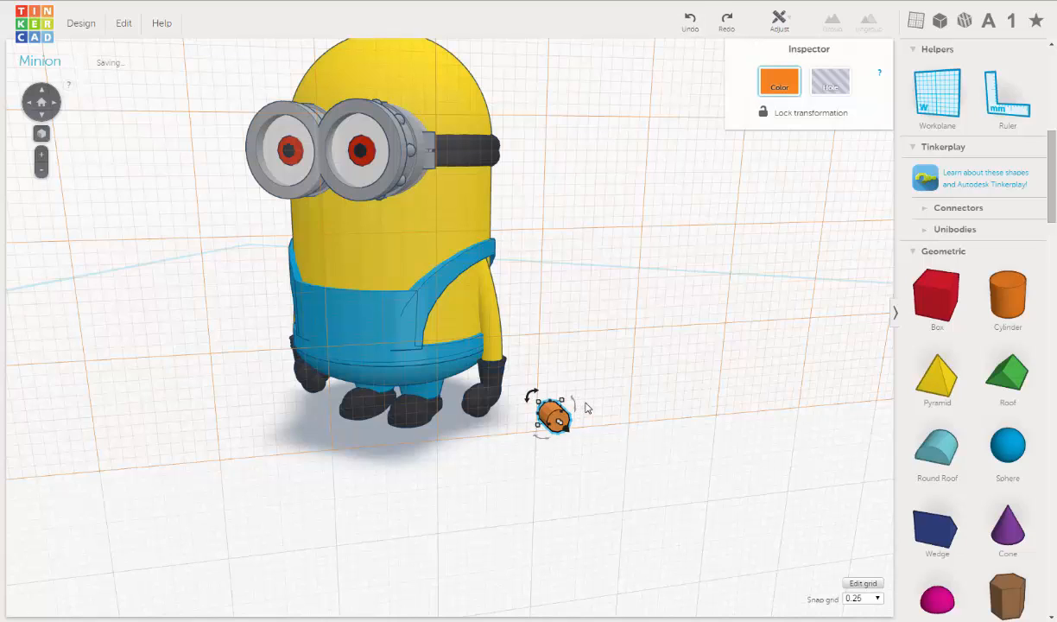
{"action": "key", "text": "Up"}
{"action": "key", "text": "Up"}
{"action": "key", "text": "Up"}
{"action": "key", "text": "Up"}
{"action": "key", "text": "Up"}
{"action": "key", "text": "Up"}
{"action": "key", "text": "Up"}
{"action": "key", "text": "Up"}
{"action": "key", "text": "Up"}
{"action": "key", "text": "Up"}
{"action": "key", "text": "Up"}
{"action": "key", "text": "Up"}
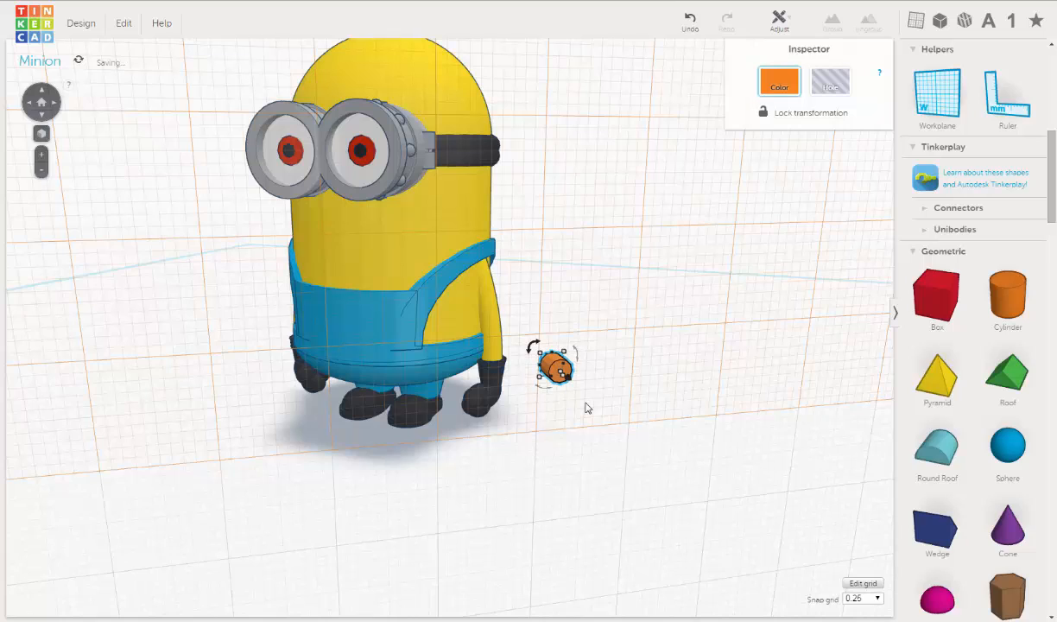
{"action": "key", "text": "Up"}
{"action": "key", "text": "Up"}
{"action": "key", "text": "Up"}
{"action": "key", "text": "Up"}
{"action": "key", "text": "Up"}
{"action": "key", "text": "Up"}
{"action": "key", "text": "Up"}
{"action": "key", "text": "Up"}
{"action": "key", "text": "Up"}
{"action": "key", "text": "Up"}
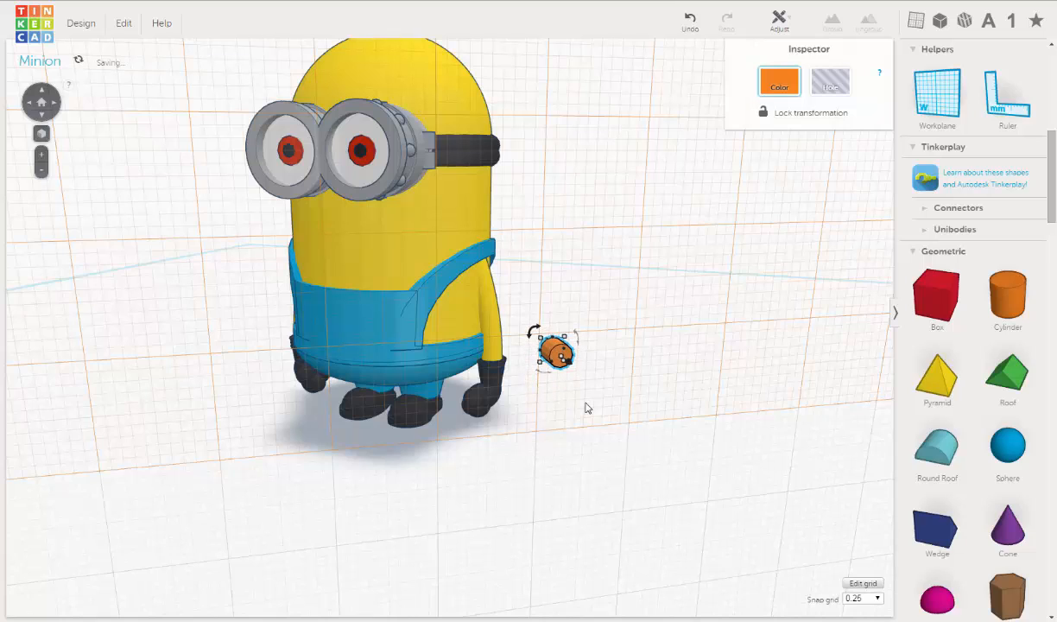
{"action": "key", "text": "Left"}
{"action": "key", "text": "Left"}
{"action": "key", "text": "Left"}
{"action": "key", "text": "Left"}
{"action": "key", "text": "Left"}
{"action": "key", "text": "Left"}
{"action": "key", "text": "Left"}
{"action": "key", "text": "Left"}
{"action": "key", "text": "Left"}
{"action": "key", "text": "Left"}
{"action": "key", "text": "Left"}
{"action": "key", "text": "Left"}
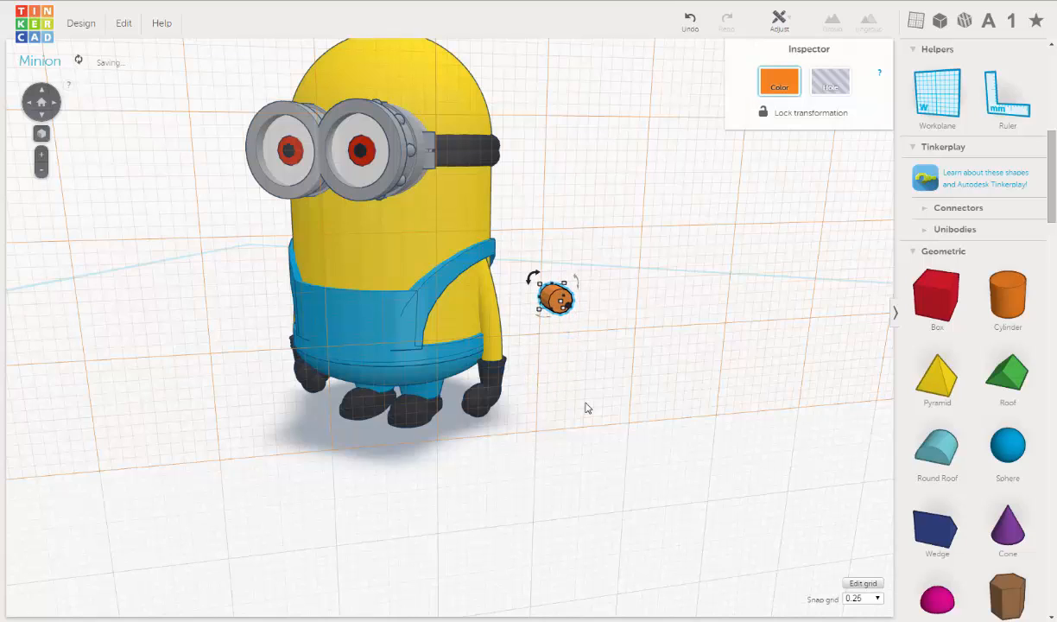
{"action": "key", "text": "Left"}
{"action": "key", "text": "Left"}
{"action": "key", "text": "Left"}
{"action": "key", "text": "Left"}
{"action": "key", "text": "Left"}
{"action": "key", "text": "Left"}
{"action": "key", "text": "Left"}
{"action": "key", "text": "Left"}
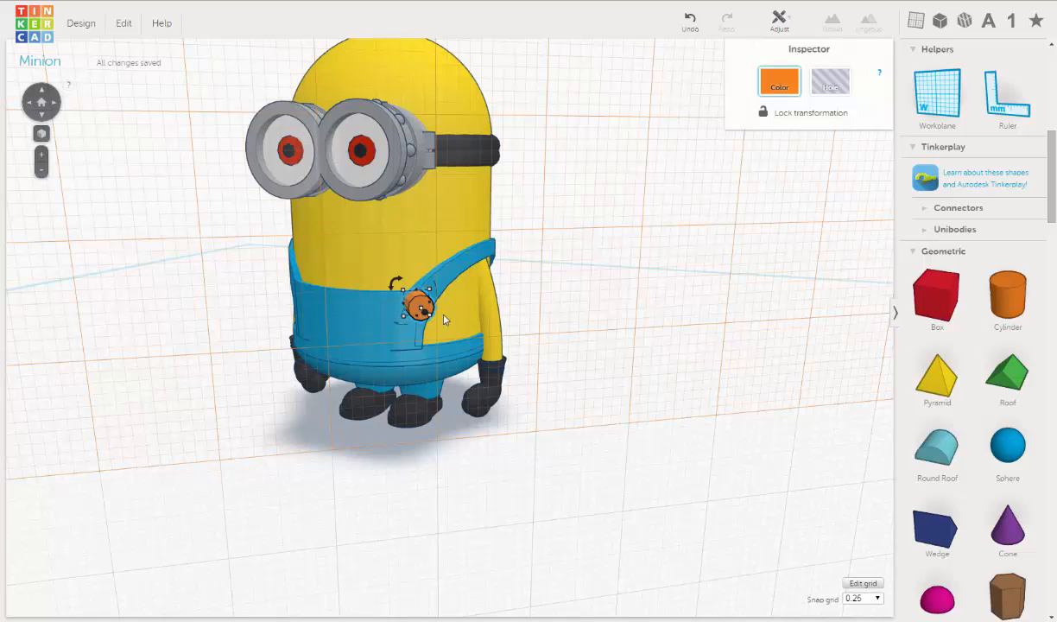
Shrink the cylinder proportionally to about 2 mm in diameter and color it dark brown
{"action": "scroll", "coordinate": [424, 300], "scroll_direction": "up", "scroll_amount": 3}
{"action": "right_click_drag", "start_coordinate": [444, 340], "coordinate": [427, 322]}
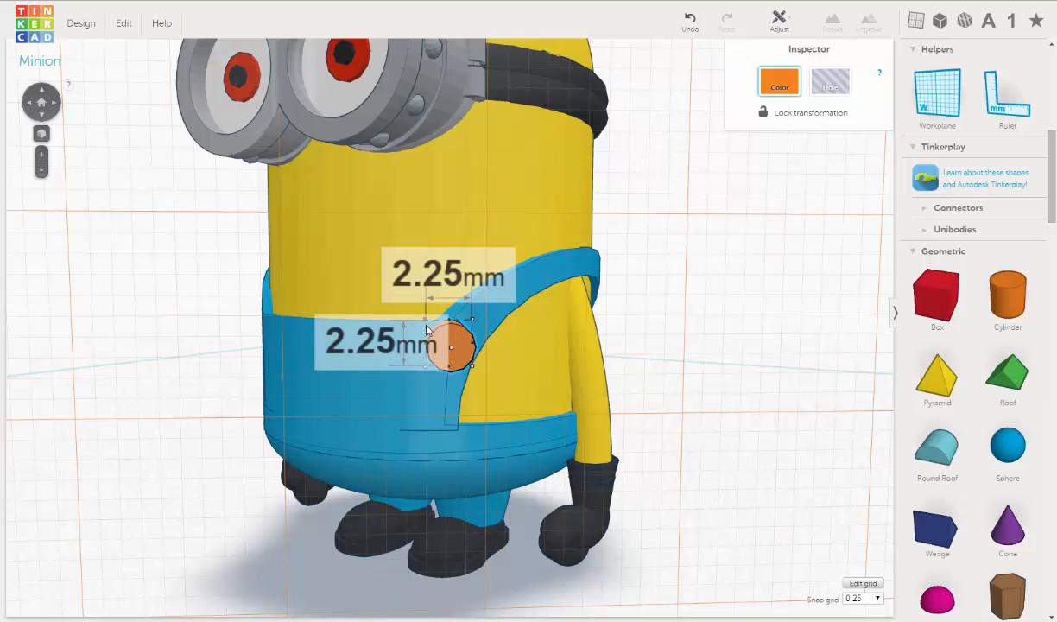
{"action": "left_click_drag", "start_coordinate": [430, 335], "coordinate": [432, 339]}
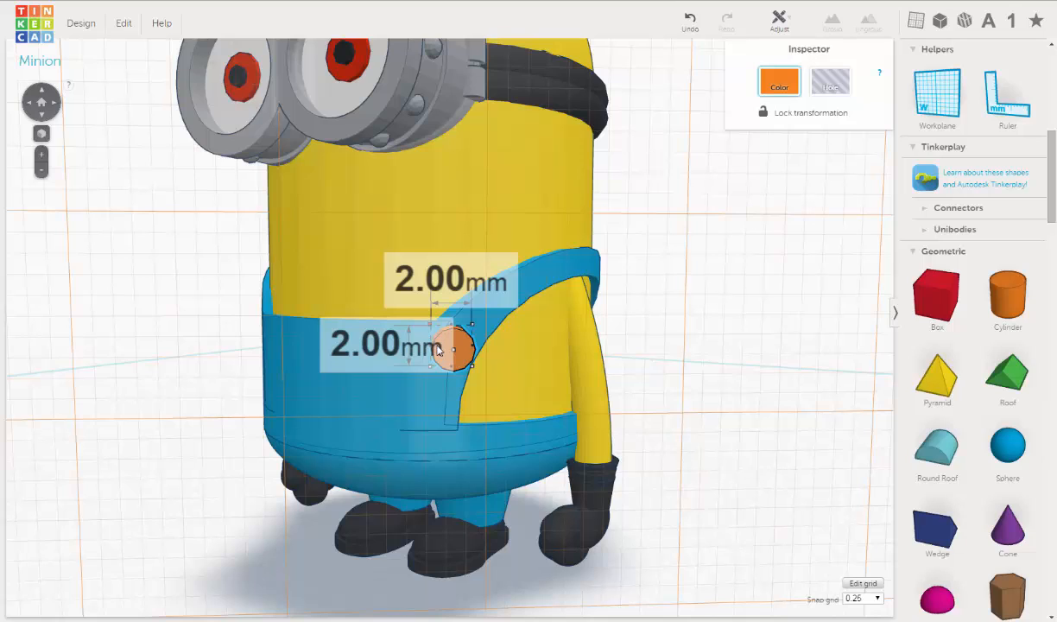
{"action": "left_click_drag", "start_coordinate": [439, 349], "coordinate": [448, 348]}
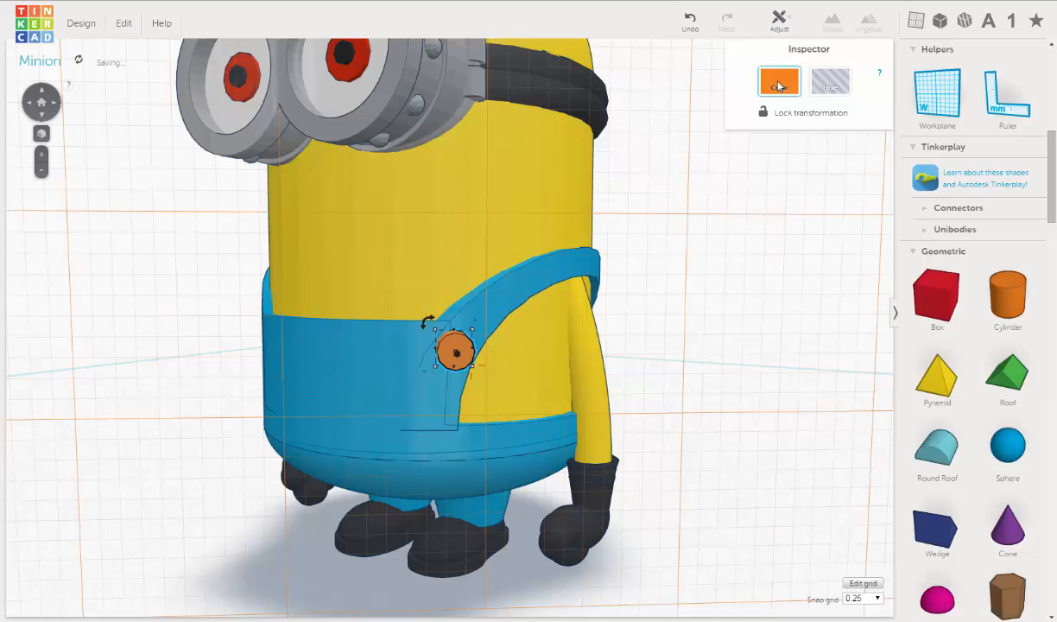
{"action": "left_click", "coordinate": [779, 86]}
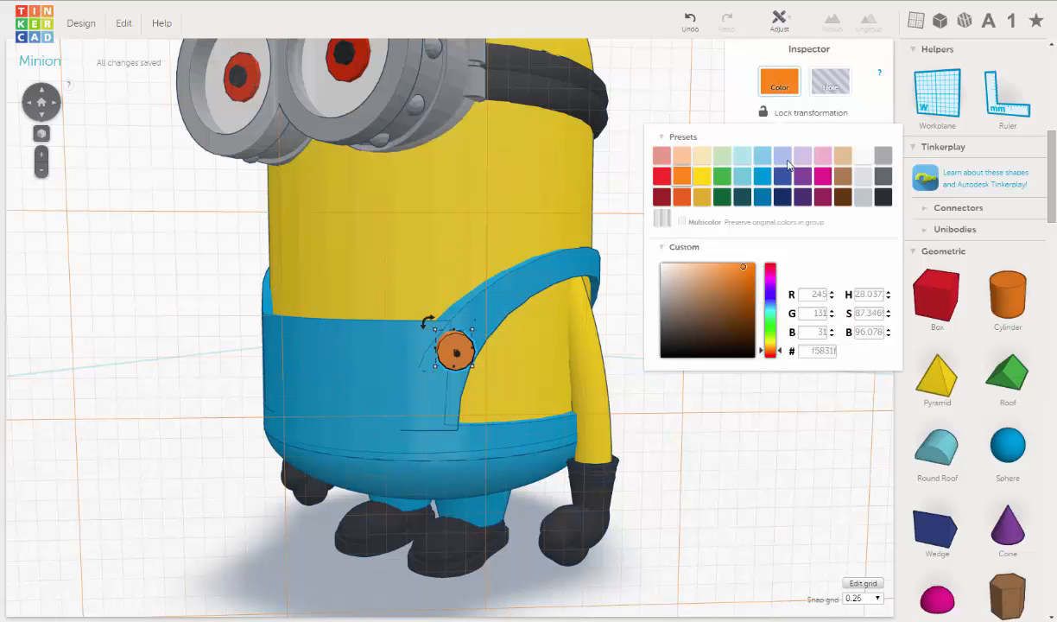
{"action": "left_click", "coordinate": [842, 197]}
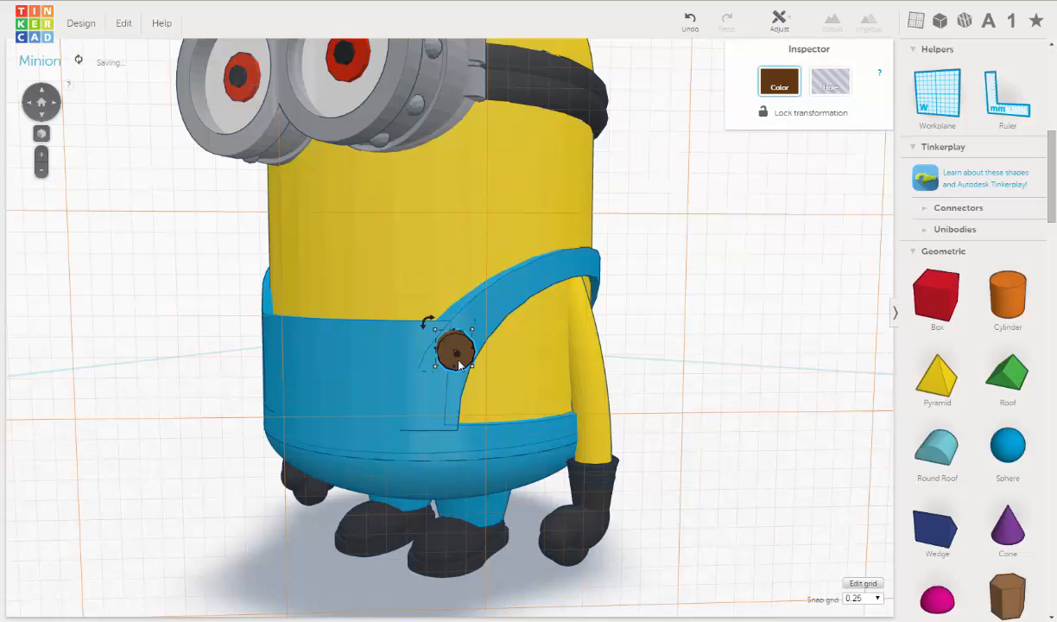
Fine-tune the brown button's height on the bib corner, raising it by one snap-grid increment overall
{"action": "right_click_drag", "start_coordinate": [459, 359], "coordinate": [482, 348]}
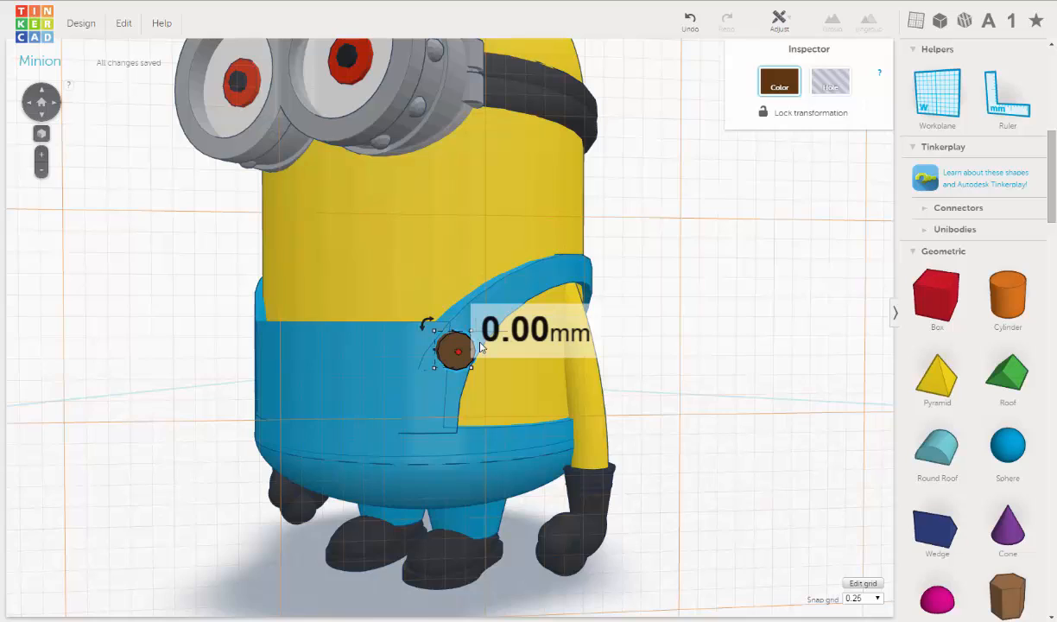
{"action": "scroll", "coordinate": [481, 347], "scroll_direction": "up", "scroll_amount": 2}
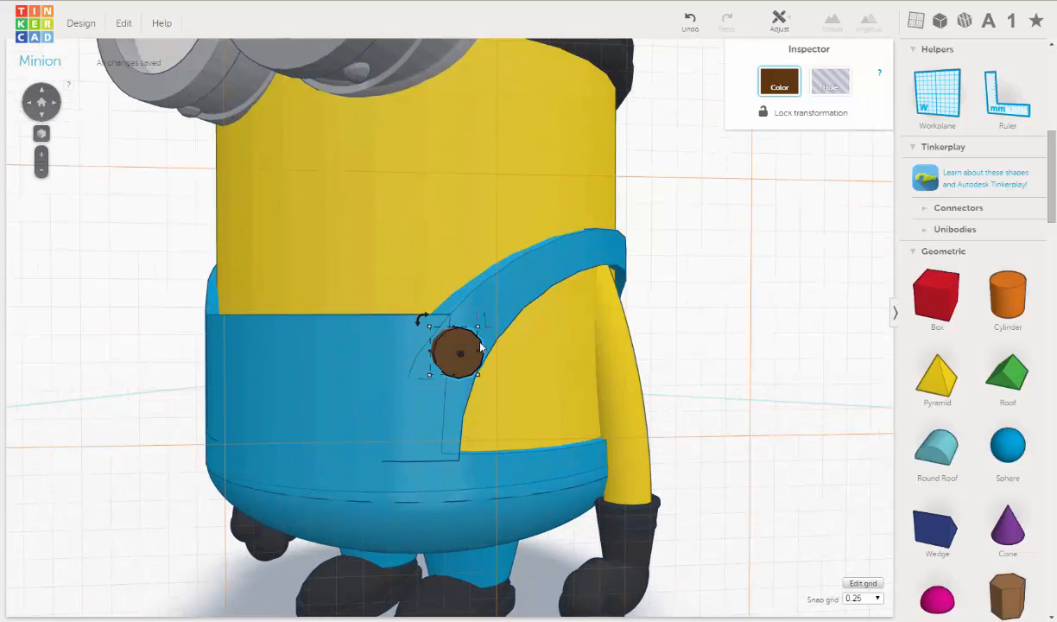
{"action": "key", "text": "Up"}
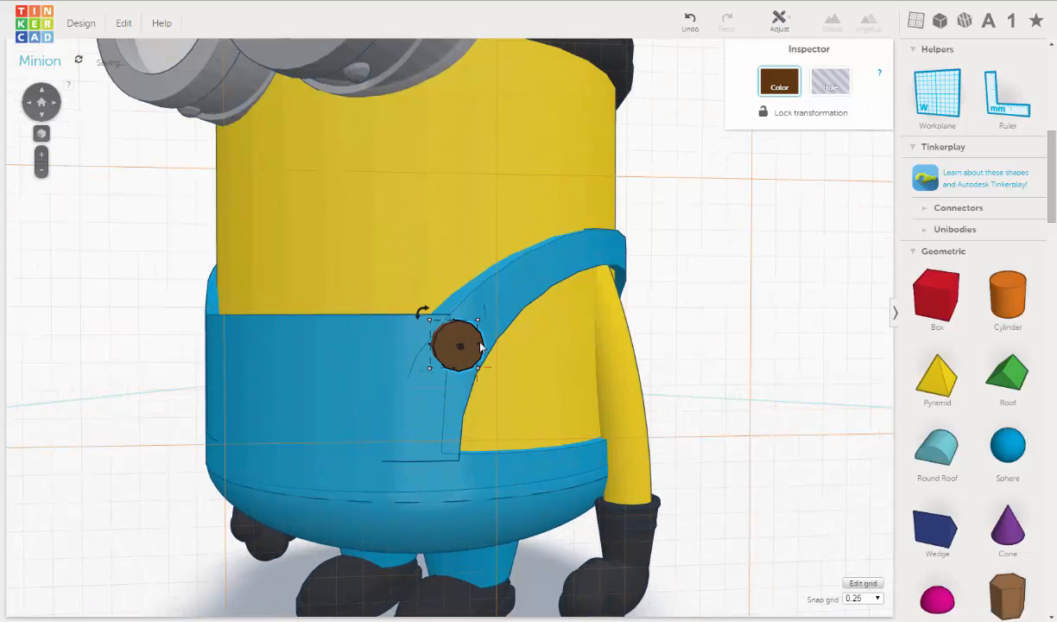
{"action": "key", "text": "Up"}
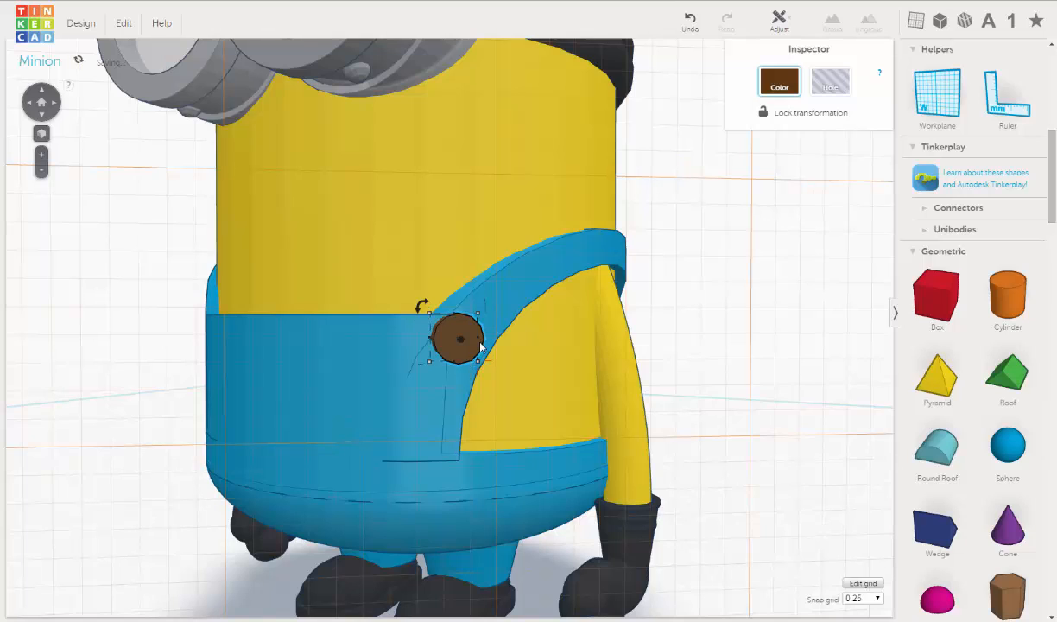
{"action": "key", "text": "Down"}
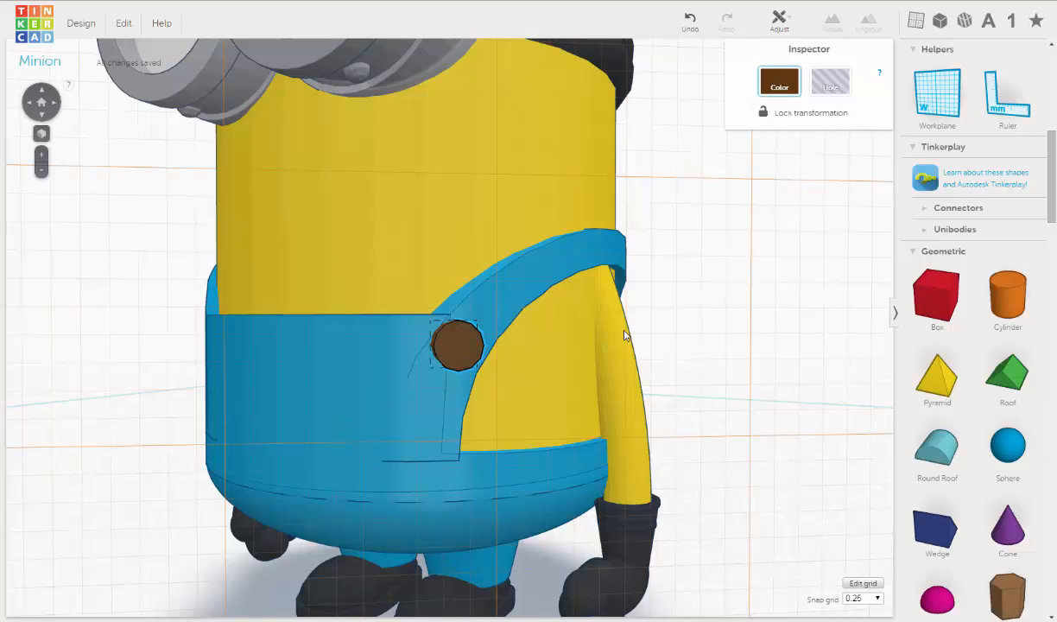
Sink the brown button 1.50 mm into the front of the overalls
{"action": "right_click_drag", "start_coordinate": [553, 338], "coordinate": [639, 329]}
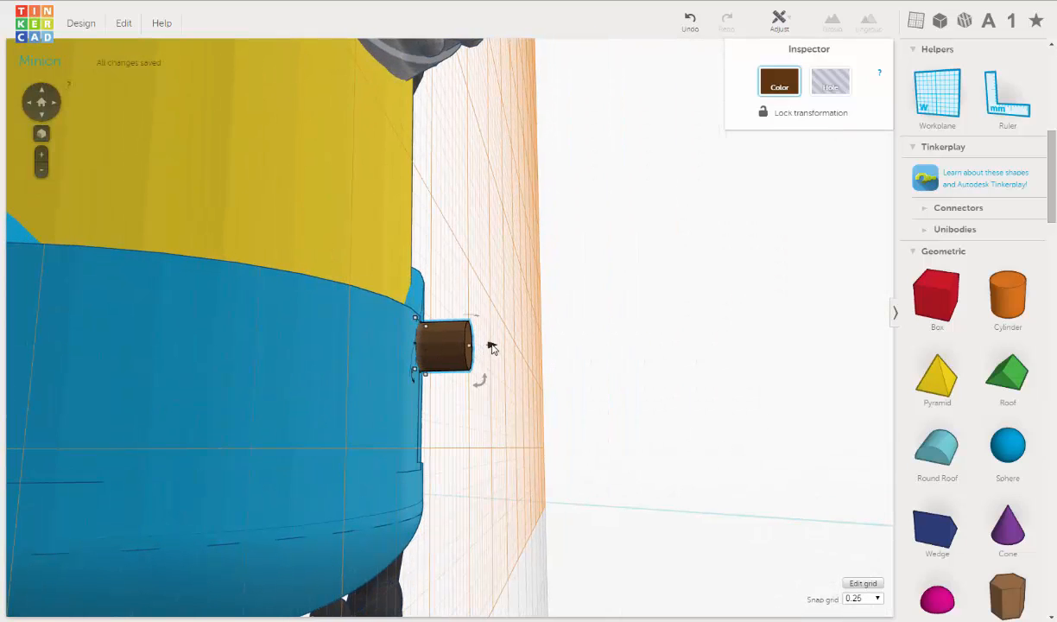
{"action": "mouse_move", "coordinate": [489, 346]}
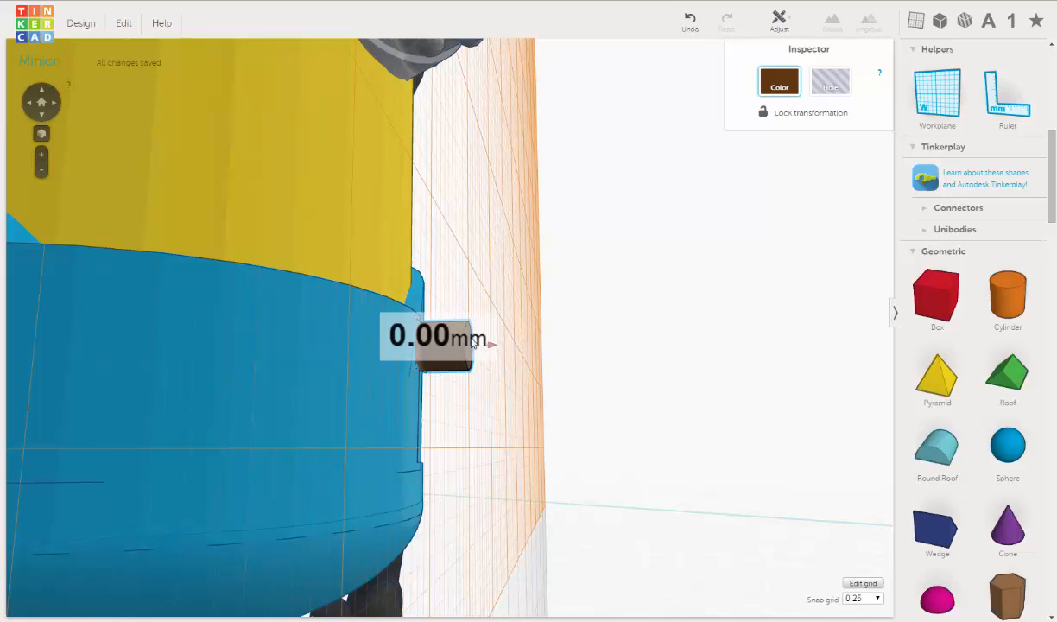
{"action": "left_click_drag", "start_coordinate": [474, 342], "coordinate": [449, 336]}
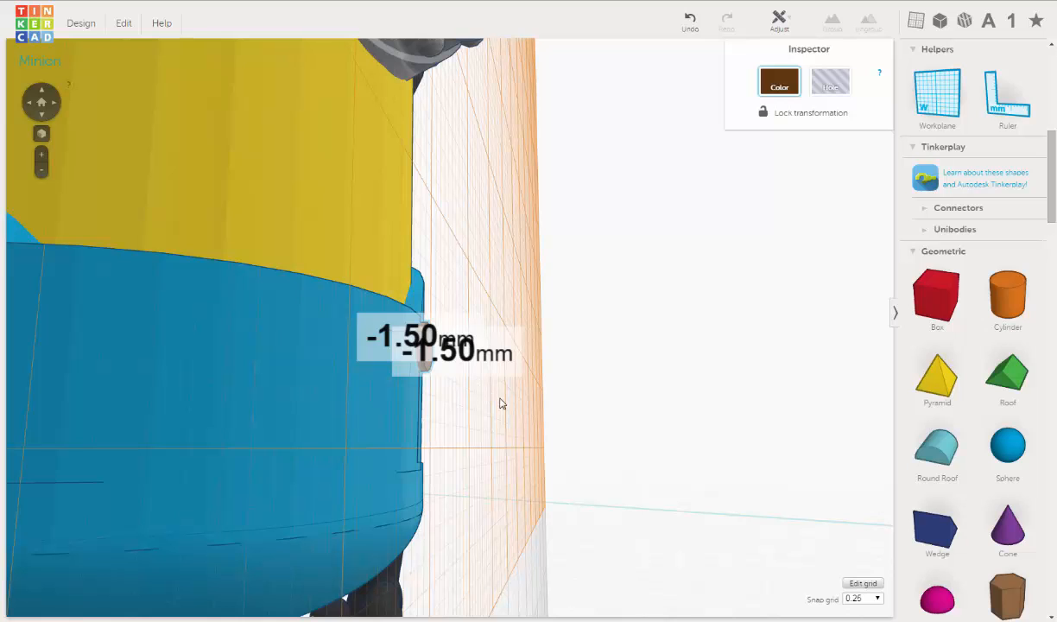
Check the brown button's size and placement against the whole Minion from the front
{"action": "right_click_drag", "start_coordinate": [288, 420], "coordinate": [585, 365]}
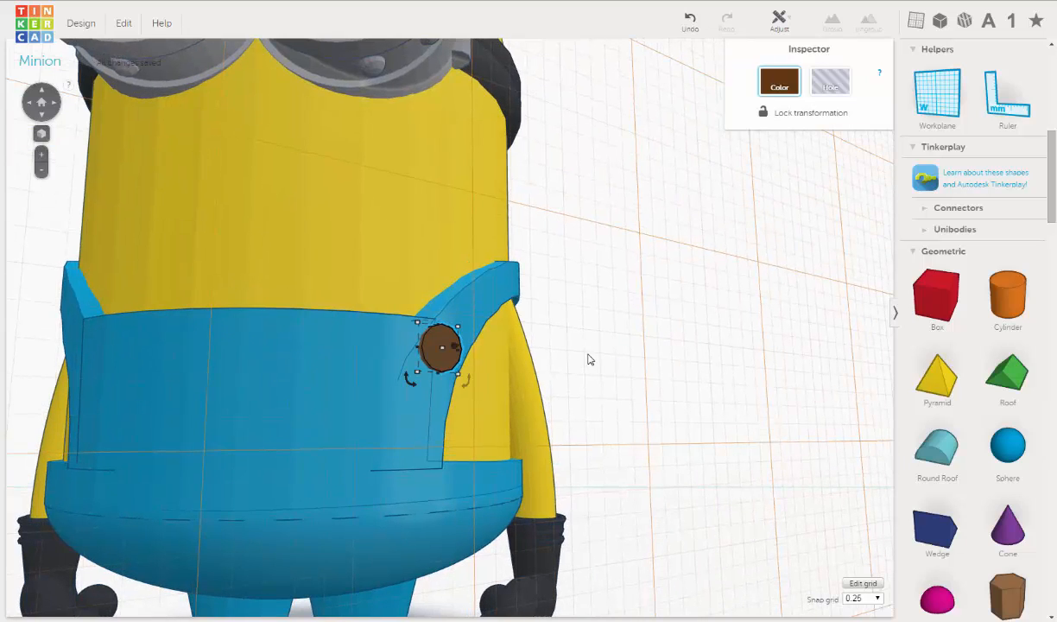
{"action": "left_click", "coordinate": [588, 360]}
{"action": "scroll", "coordinate": [589, 360], "scroll_direction": "down", "scroll_amount": 4}
{"action": "scroll", "coordinate": [588, 360], "scroll_direction": "down", "scroll_amount": 3}
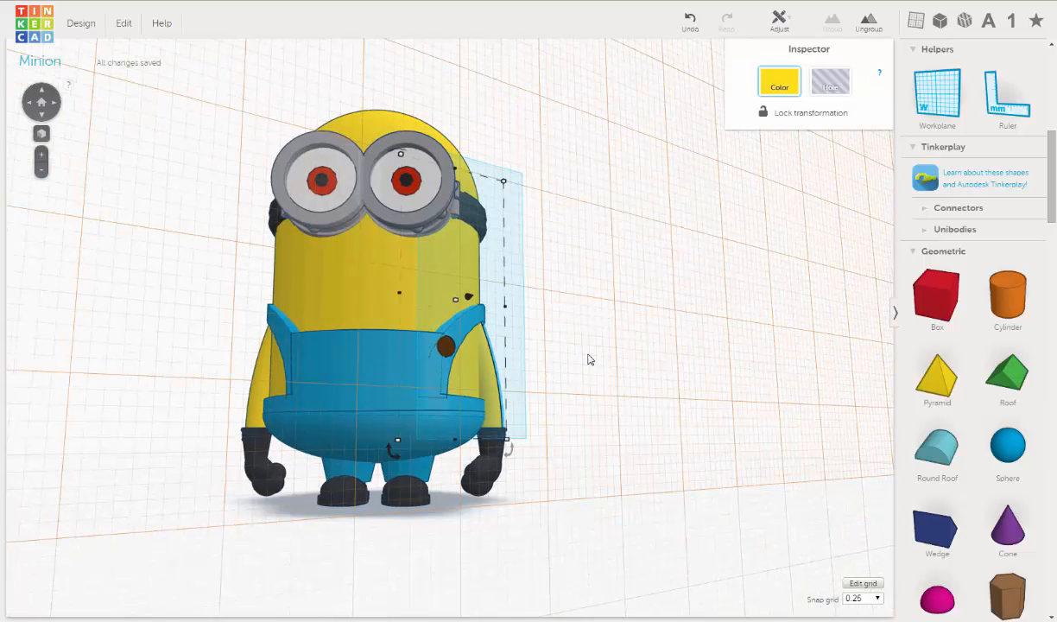
{"action": "left_click", "coordinate": [588, 360]}
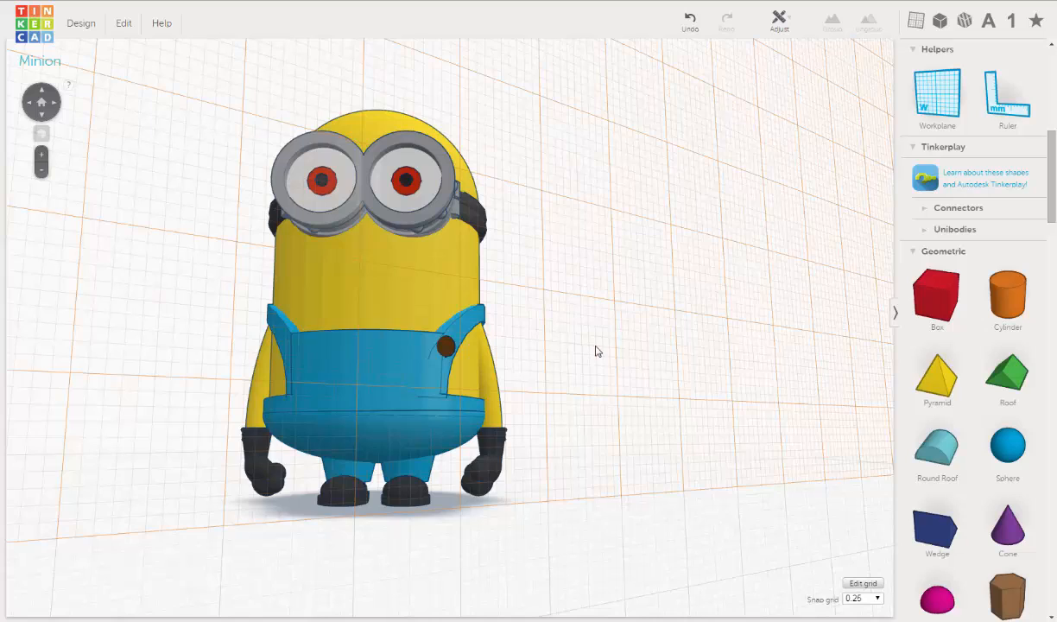
{"action": "scroll", "coordinate": [596, 352], "scroll_direction": "down", "scroll_amount": 3}
{"action": "left_click", "coordinate": [42, 91]}
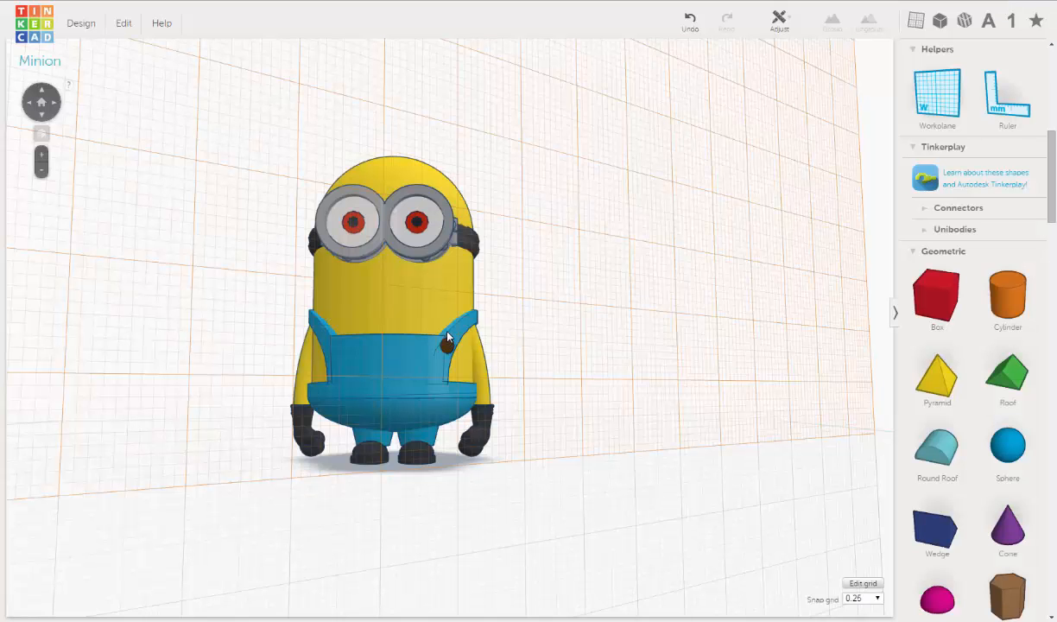
Shrink the brown button on the bib corner proportionally to a smaller diameter, keeping it round
{"action": "left_click", "coordinate": [450, 352]}
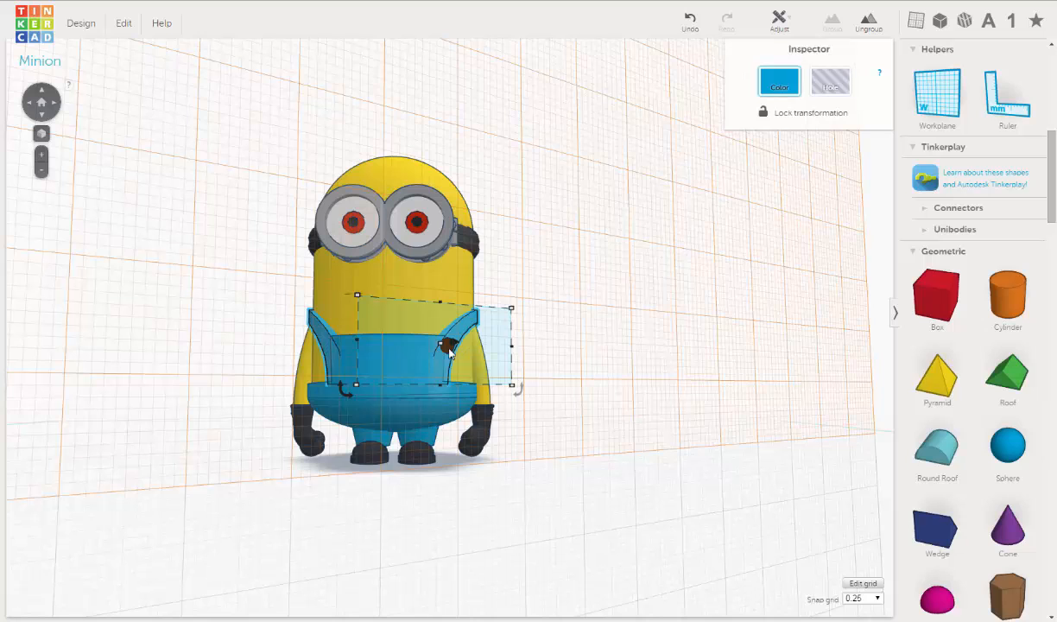
{"action": "scroll", "coordinate": [449, 350], "scroll_direction": "up", "scroll_amount": 5}
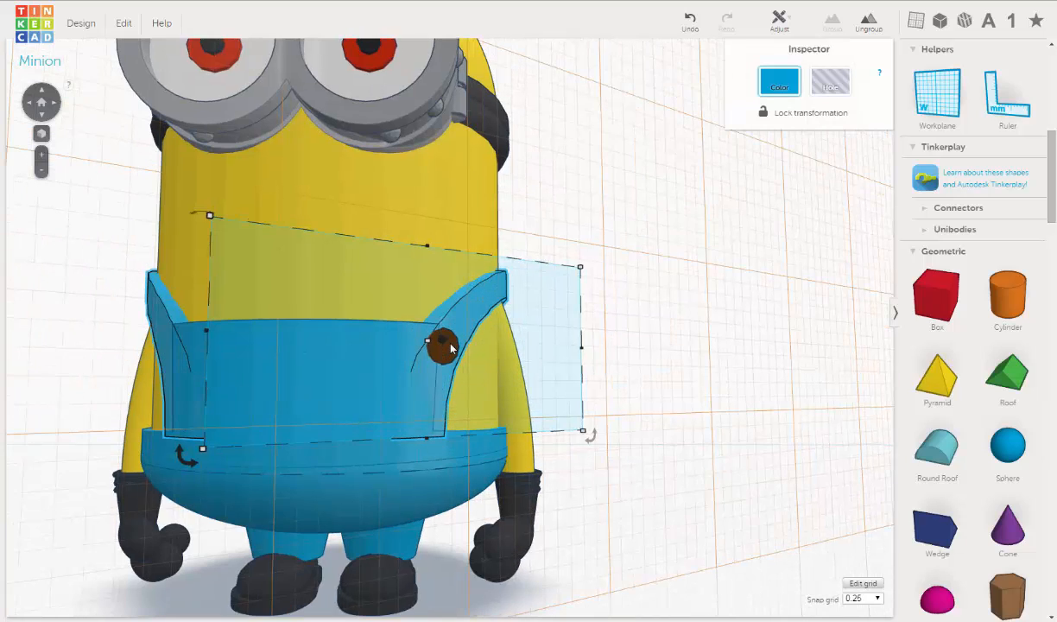
{"action": "scroll", "coordinate": [450, 348], "scroll_direction": "down", "scroll_amount": 1}
{"action": "left_click", "coordinate": [438, 349]}
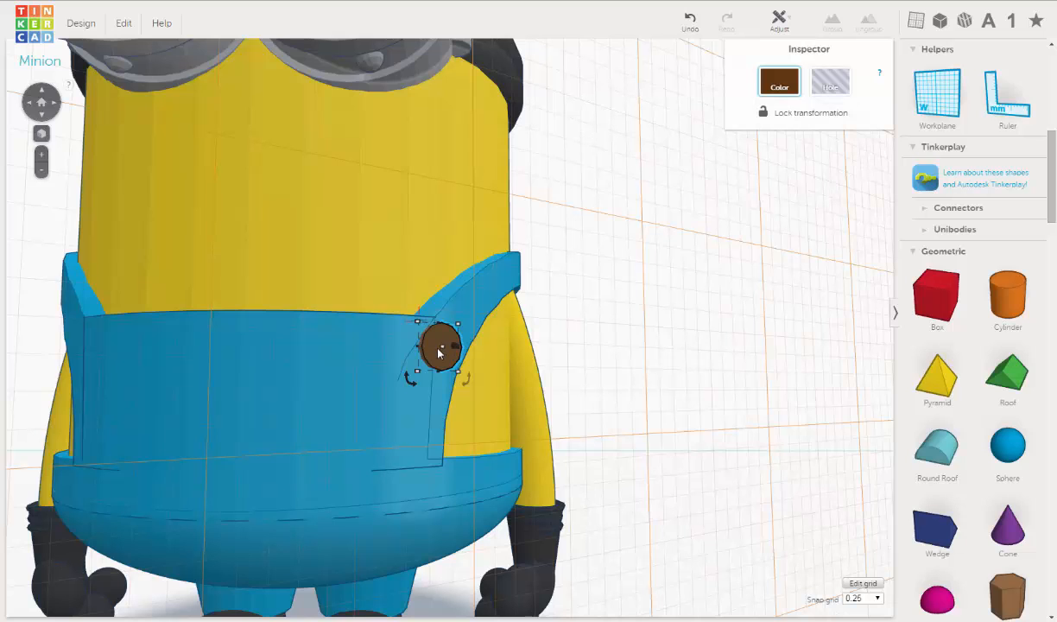
{"action": "right_click_drag", "start_coordinate": [474, 439], "coordinate": [428, 430]}
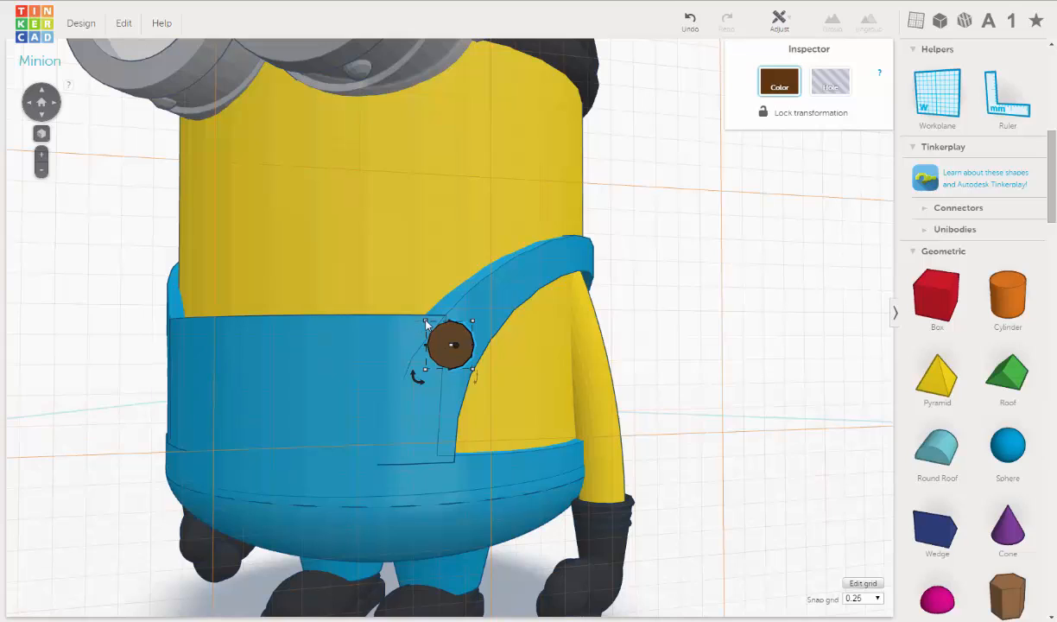
{"action": "mouse_move", "coordinate": [425, 322]}
{"action": "left_click_drag", "start_coordinate": [425, 321], "coordinate": [430, 331]}
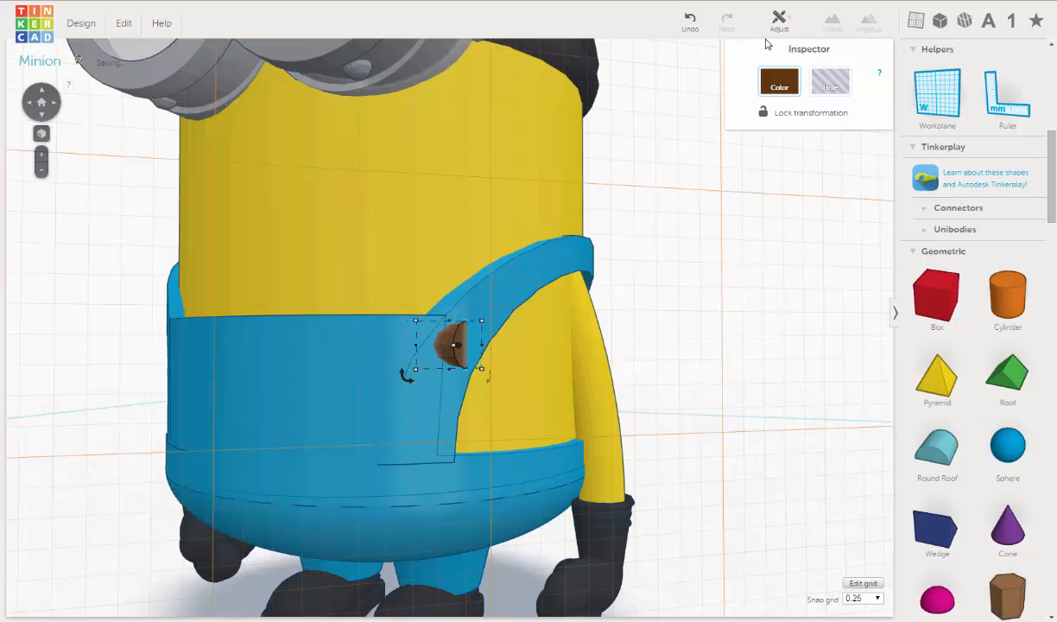
{"action": "left_click", "coordinate": [691, 26]}
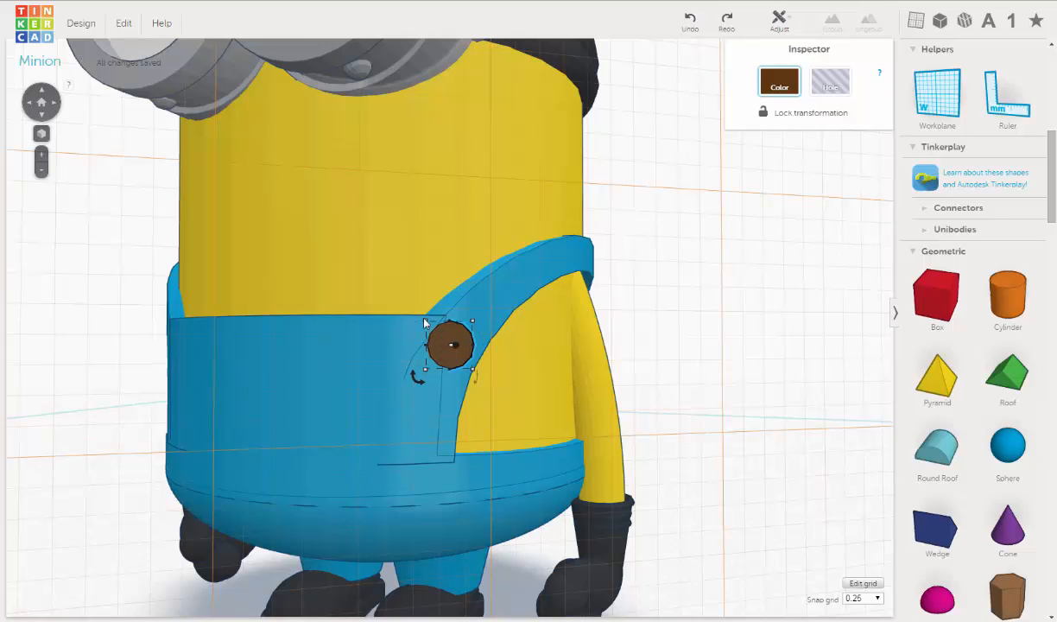
{"action": "mouse_move", "coordinate": [425, 324]}
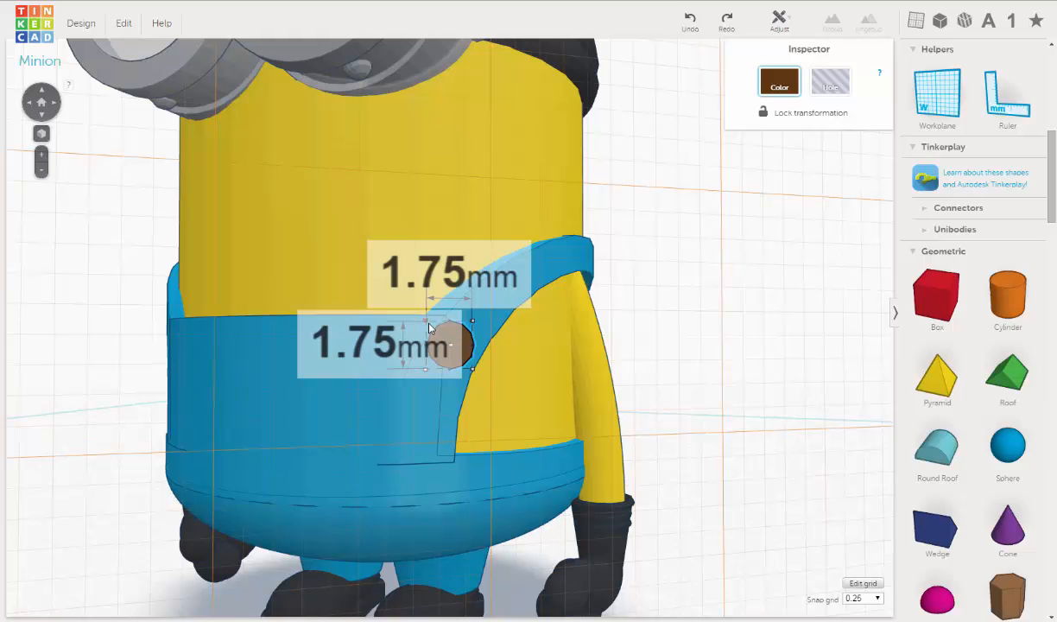
{"action": "left_click_drag", "start_coordinate": [433, 330], "coordinate": [441, 346]}
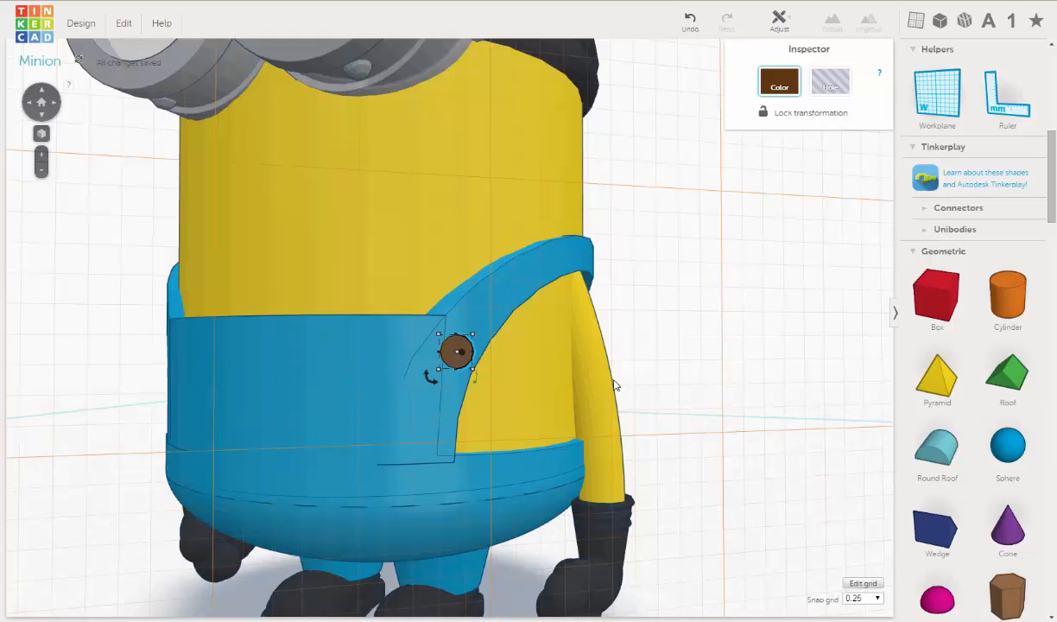
Nudge the smaller brown button 0.25 mm up and 0.50 mm toward the bib's center, and deselect it
{"action": "key", "text": "ctrl+Up"}
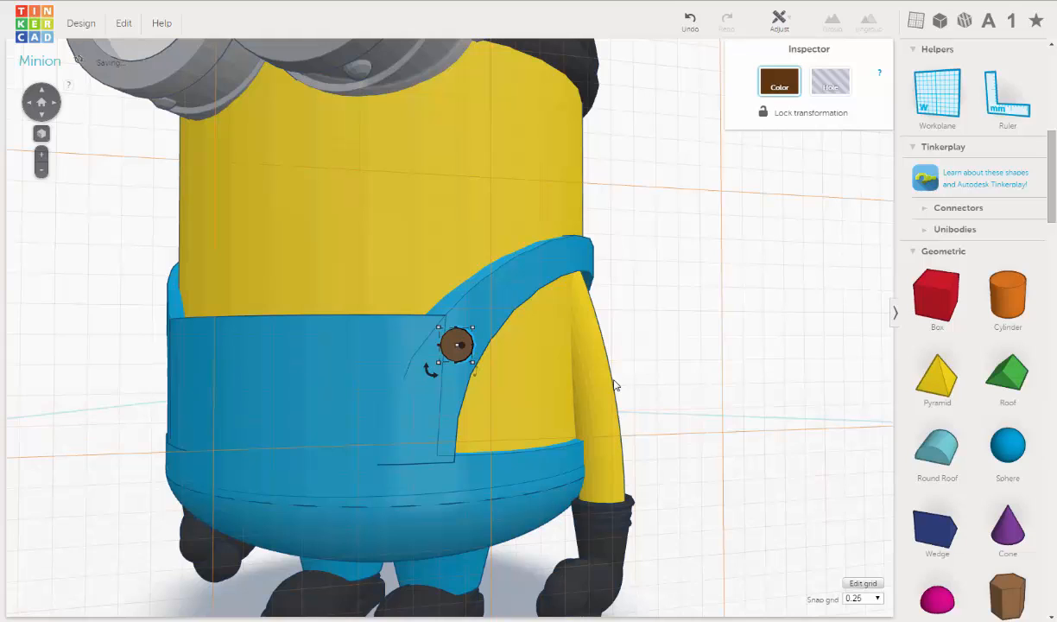
{"action": "key", "text": "ctrl+Up"}
{"action": "key", "text": "Left"}
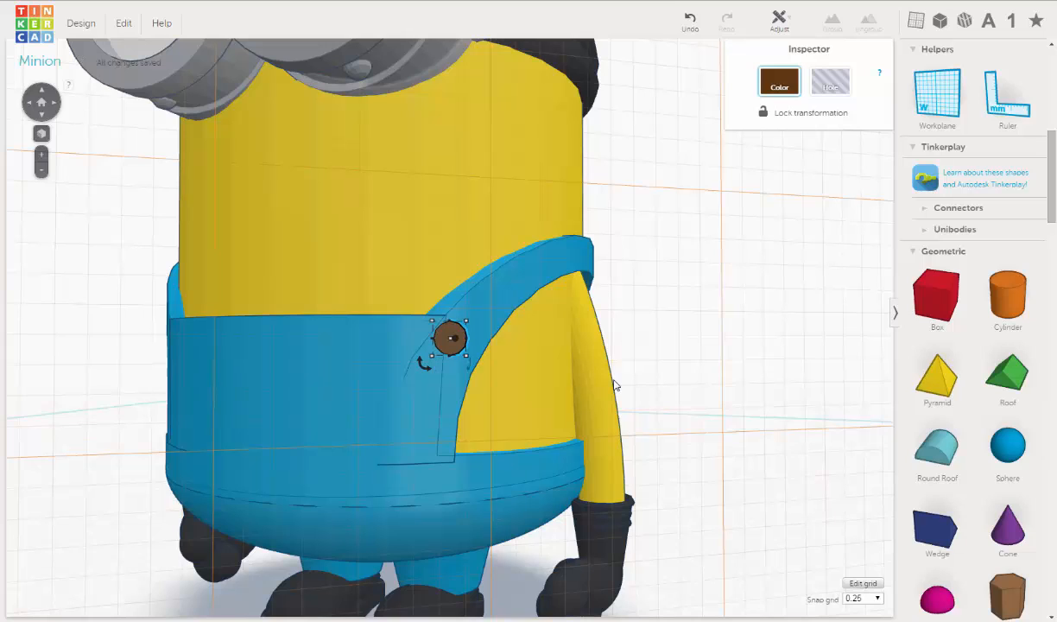
{"action": "key", "text": "Left"}
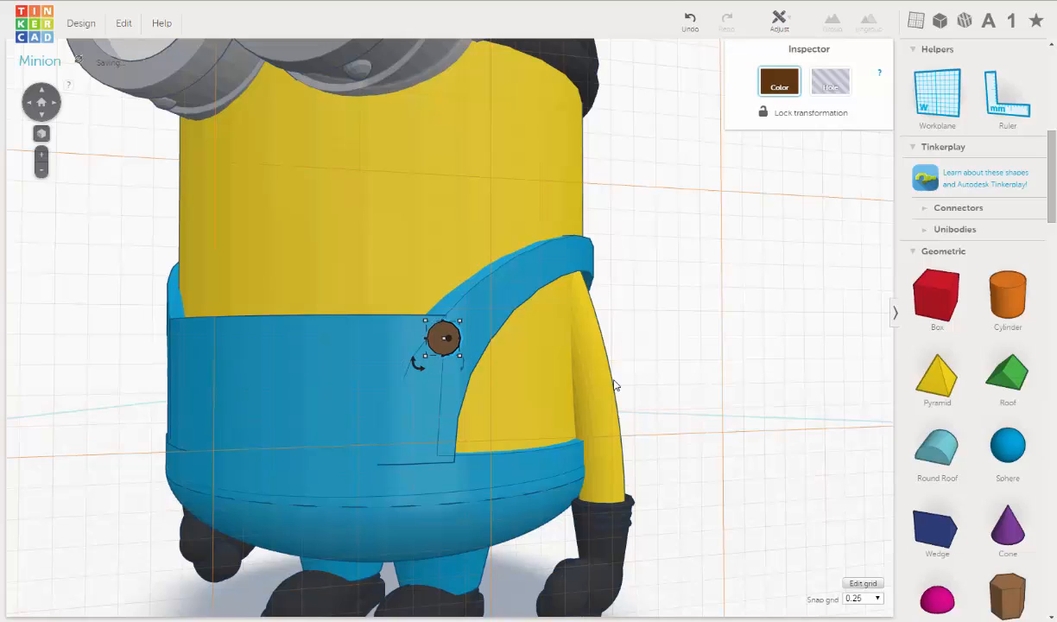
{"action": "key", "text": "ctrl+Down"}
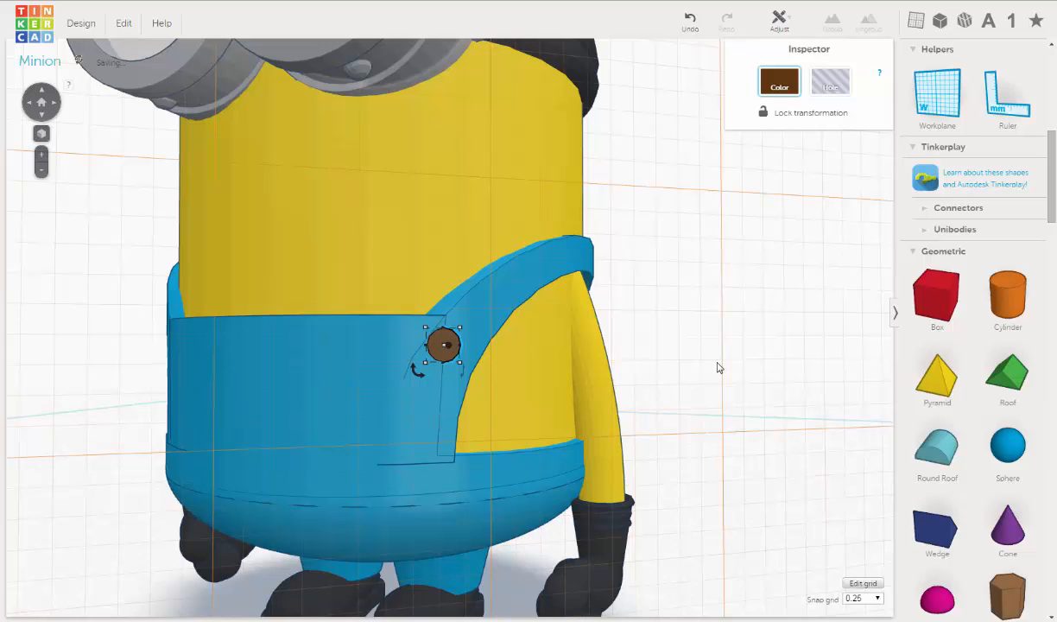
{"action": "left_click", "coordinate": [743, 361]}
Return the workplane from the front of the overalls to the ground beneath the Minion
{"action": "right_click_drag", "start_coordinate": [786, 363], "coordinate": [642, 384]}
{"action": "scroll", "coordinate": [695, 384], "scroll_direction": "down", "scroll_amount": 3}
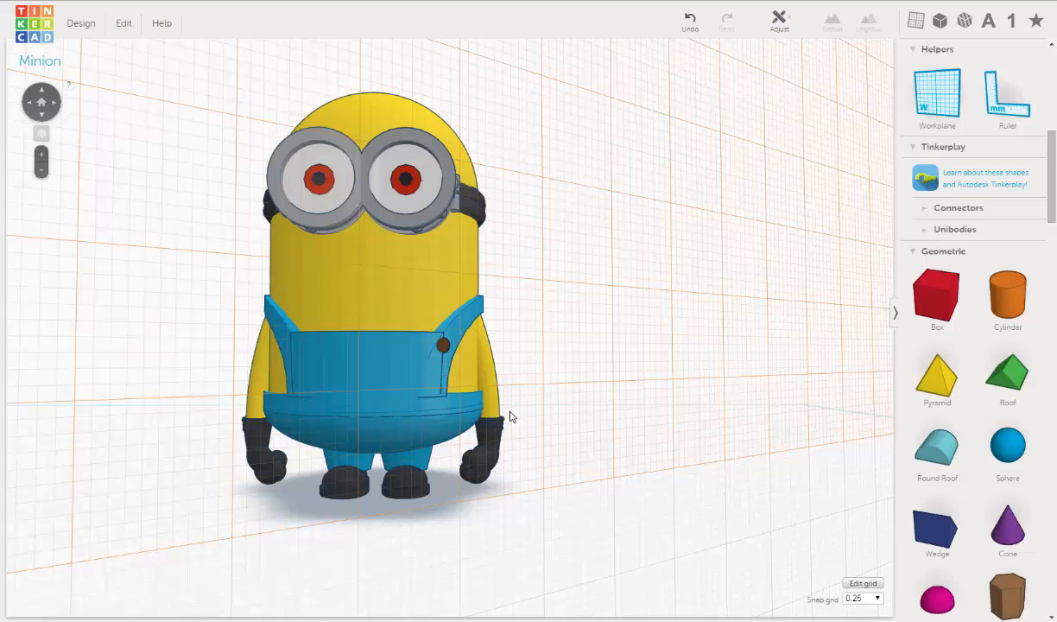
{"action": "mouse_move", "coordinate": [512, 417]}
{"action": "right_mouse_down"}
{"action": "mouse_move", "coordinate": [510, 434]}
{"action": "mouse_move", "coordinate": [524, 422]}
{"action": "right_mouse_up"}
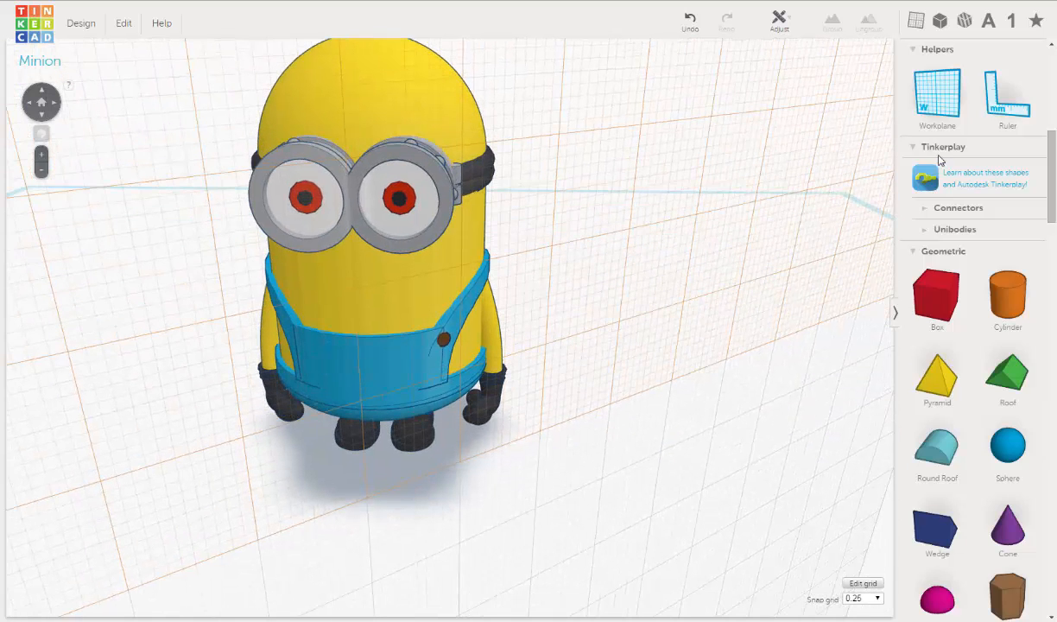
{"action": "left_click", "coordinate": [932, 111]}
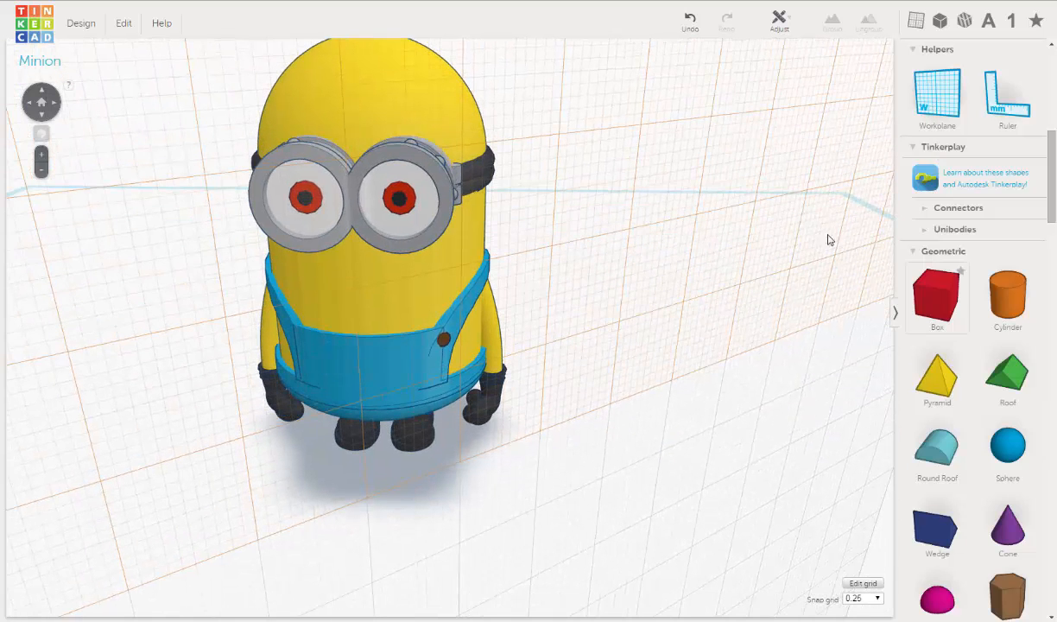
{"action": "left_click", "coordinate": [591, 473]}
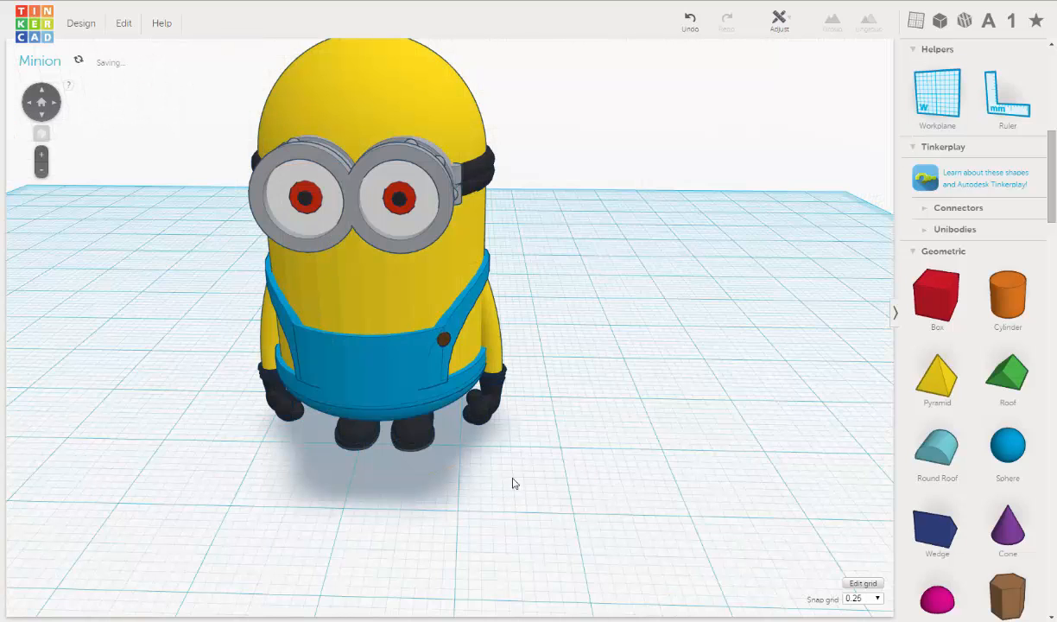
Duplicate the brown button on the bib corner in place
{"action": "right_click_drag", "start_coordinate": [441, 347], "coordinate": [450, 337]}
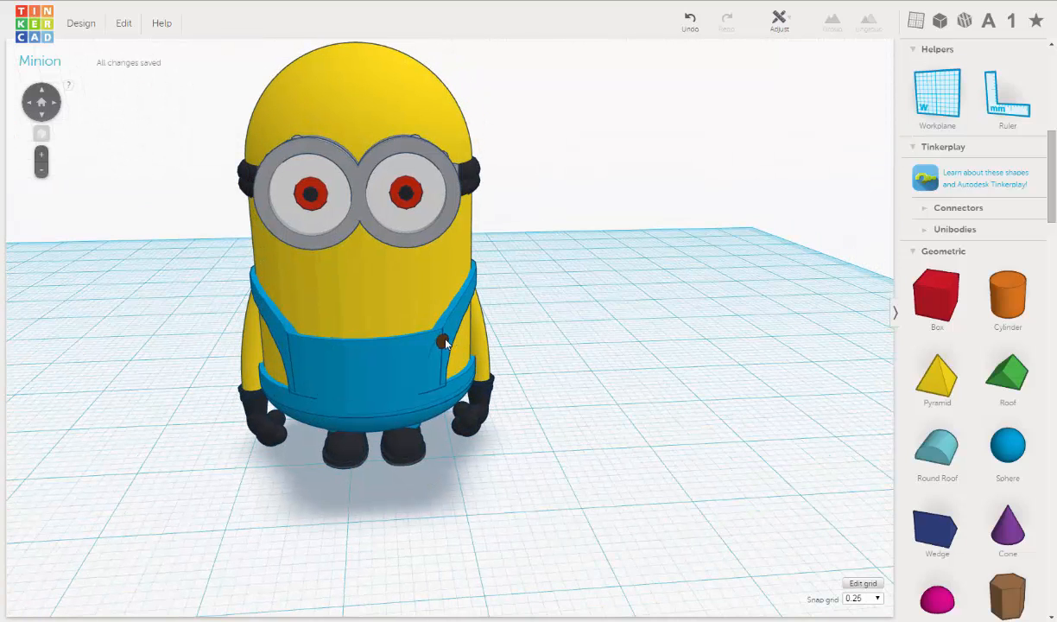
{"action": "left_click", "coordinate": [443, 343]}
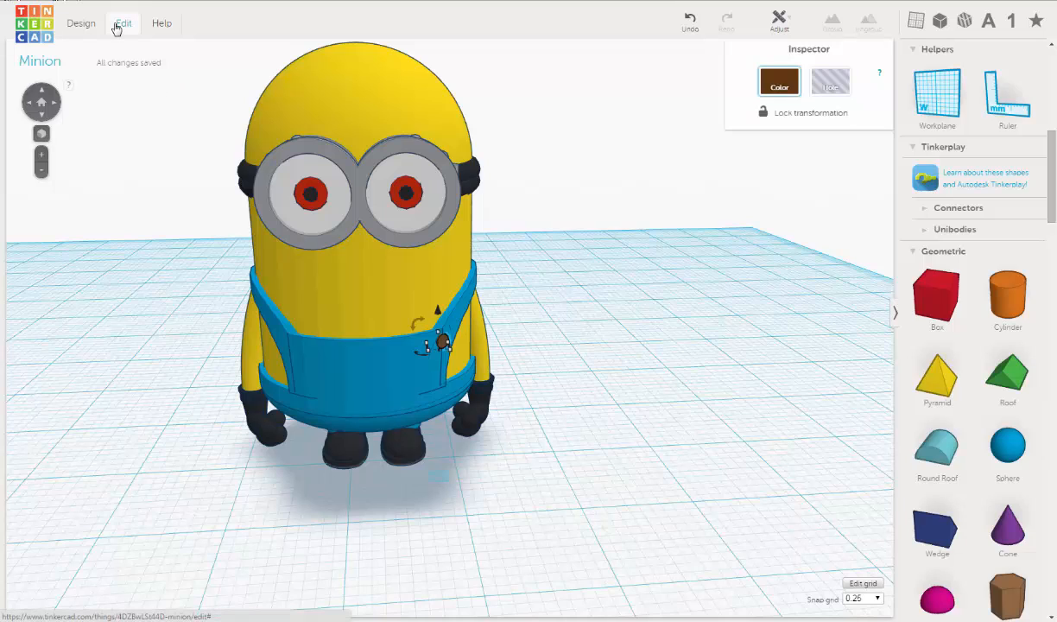
{"action": "left_click", "coordinate": [115, 26]}
{"action": "left_click", "coordinate": [125, 80]}
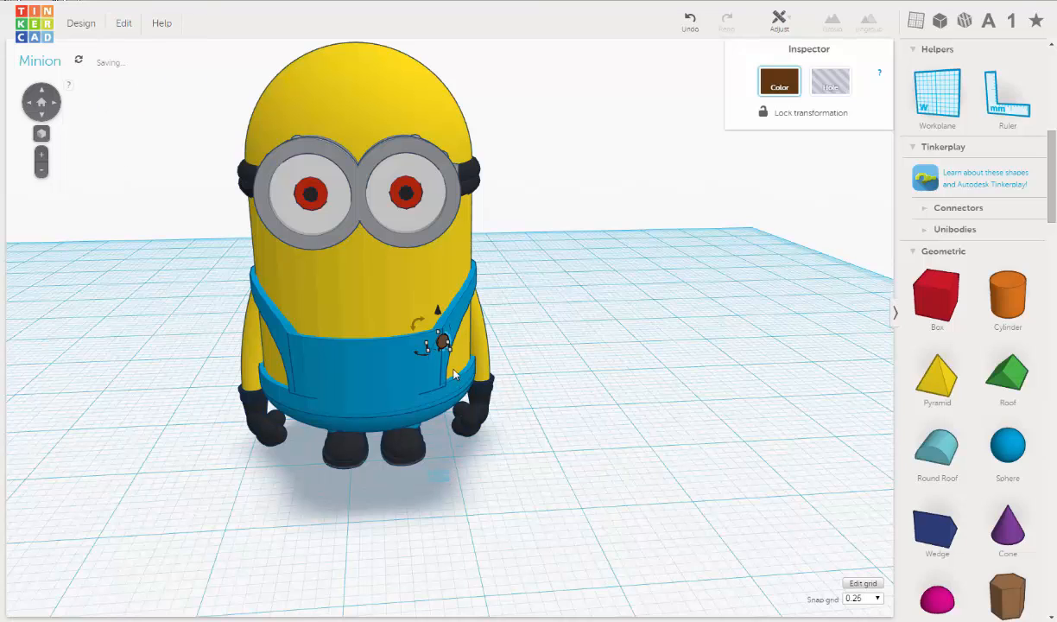
Set the snap grid to 1.0 for coarser moves of the duplicate button
{"action": "scroll", "coordinate": [453, 372], "scroll_direction": "up", "scroll_amount": 4}
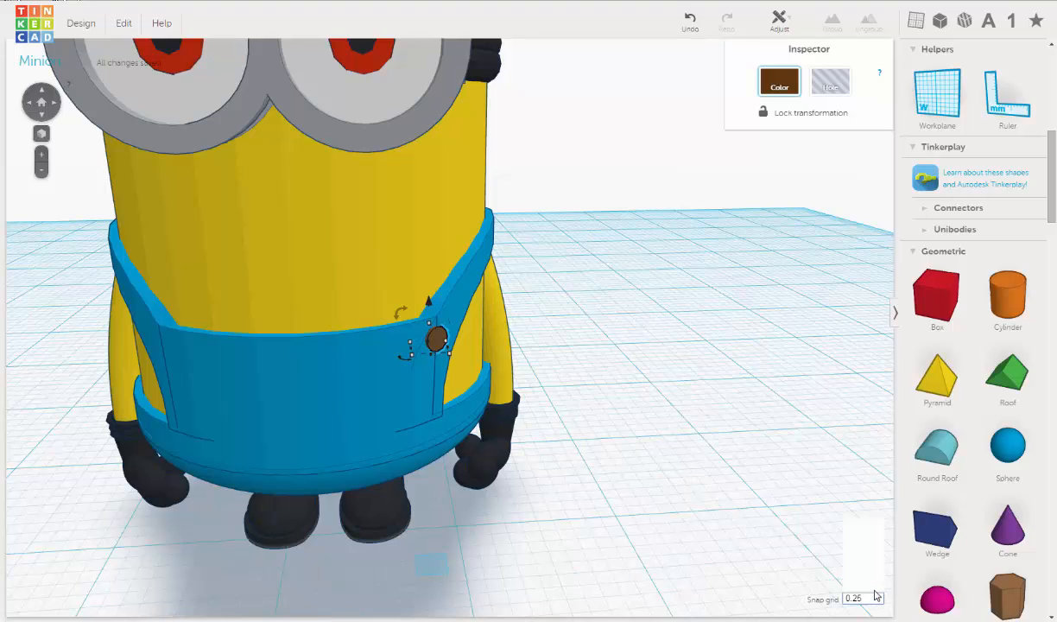
{"action": "left_click", "coordinate": [877, 598]}
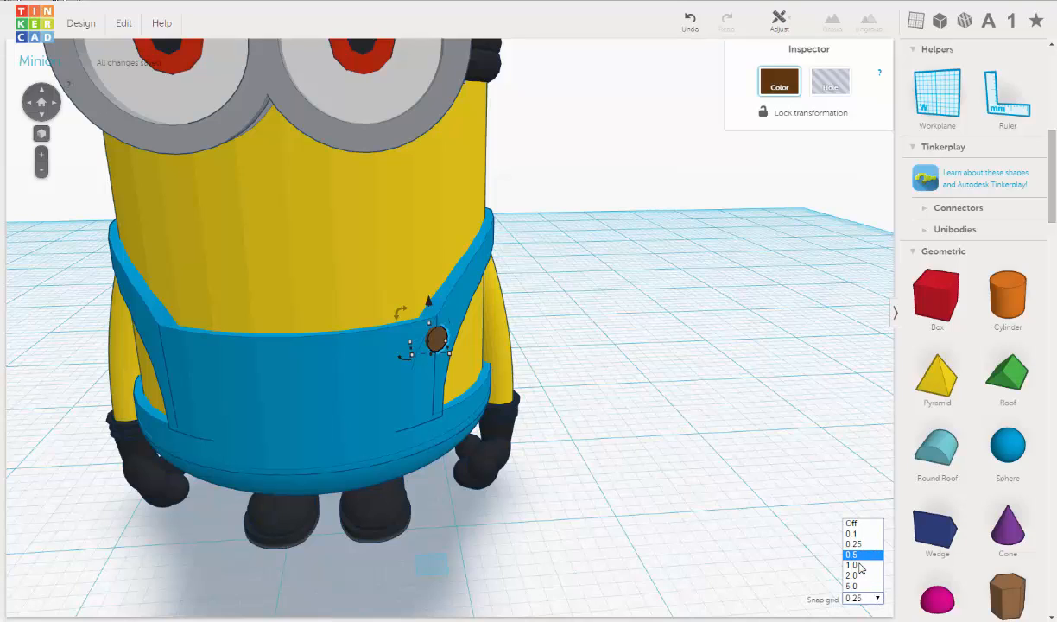
{"action": "left_click", "coordinate": [511, 362]}
{"action": "key", "text": "Down"}
{"action": "key", "text": "Down"}
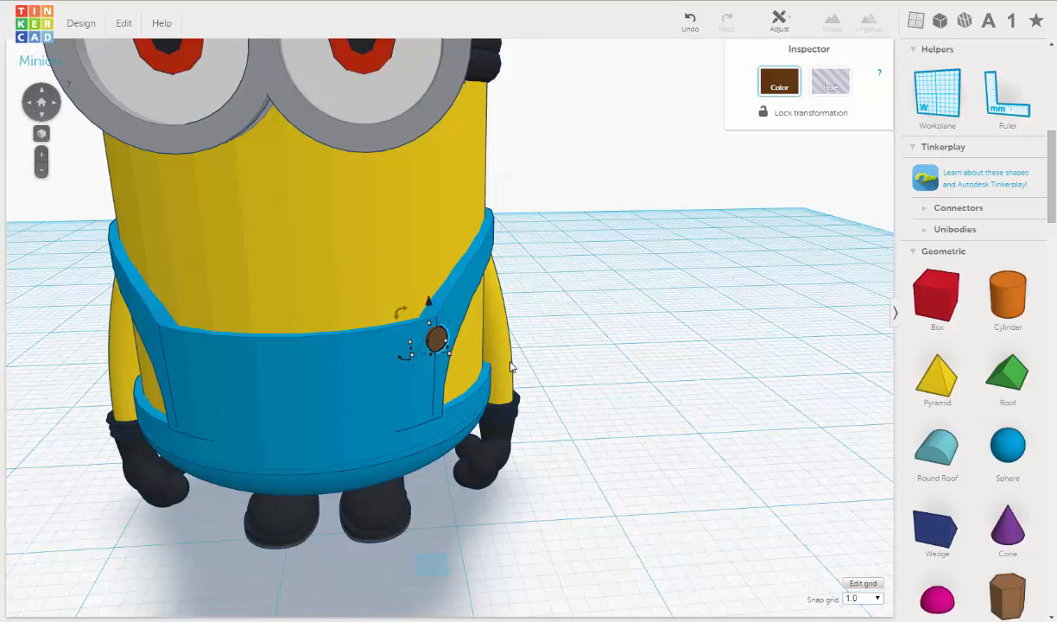
Move the duplicate button straight across the bib until it sits just outside the opposite strap corner
{"action": "key", "text": "Left"}
{"action": "key", "text": "Left"}
{"action": "key", "text": "Left"}
{"action": "key", "text": "Left"}
{"action": "key", "text": "Left"}
{"action": "key", "text": "Left"}
{"action": "key", "text": "Left"}
{"action": "key", "text": "Left"}
{"action": "key", "text": "Left"}
{"action": "key", "text": "Left"}
{"action": "key", "text": "Left"}
{"action": "key", "text": "Left"}
{"action": "key", "text": "Left"}
{"action": "key", "text": "Left"}
{"action": "key", "text": "Left"}
{"action": "key", "text": "Left"}
{"action": "key", "text": "Left"}
{"action": "key", "text": "Left"}
{"action": "key", "text": "Left"}
{"action": "key", "text": "Left"}
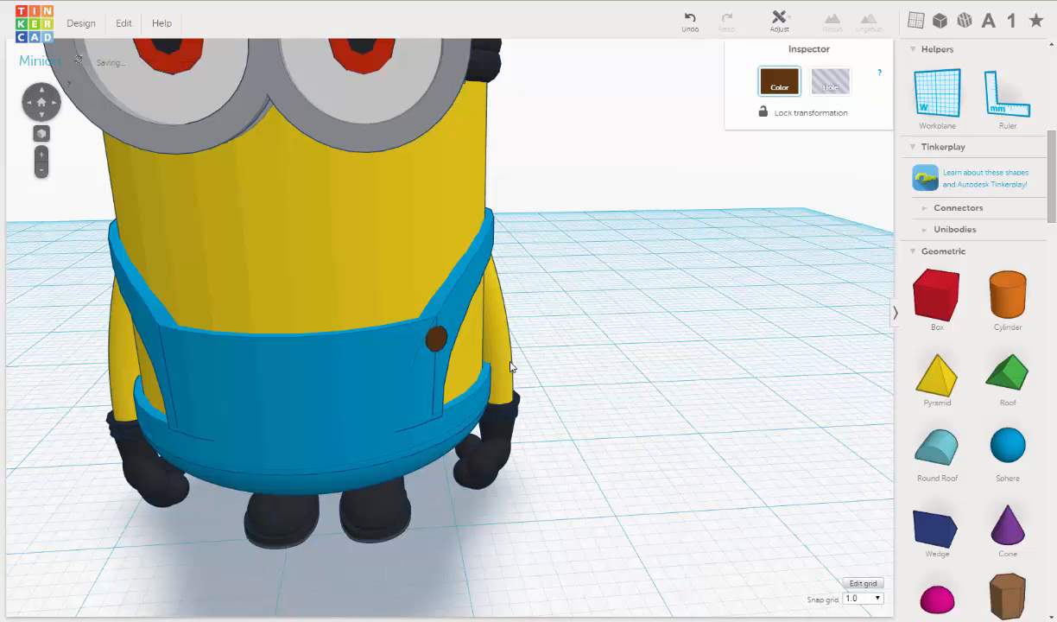
{"action": "key", "text": "Right"}
{"action": "key", "text": "Right"}
{"action": "key", "text": "Right"}
{"action": "key", "text": "Right"}
{"action": "key", "text": "Right"}
{"action": "key", "text": "Right"}
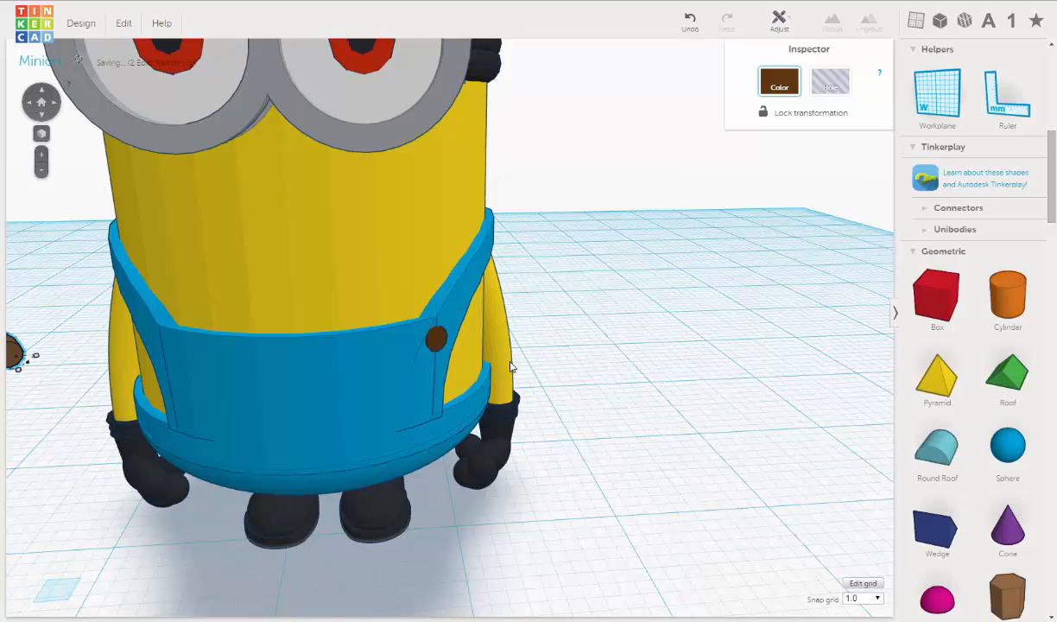
{"action": "key", "text": "Right"}
{"action": "key", "text": "Right"}
{"action": "key", "text": "Right"}
{"action": "key", "text": "Right"}
{"action": "key", "text": "Right"}
{"action": "key", "text": "Right"}
{"action": "key", "text": "Right"}
{"action": "key", "text": "Right"}
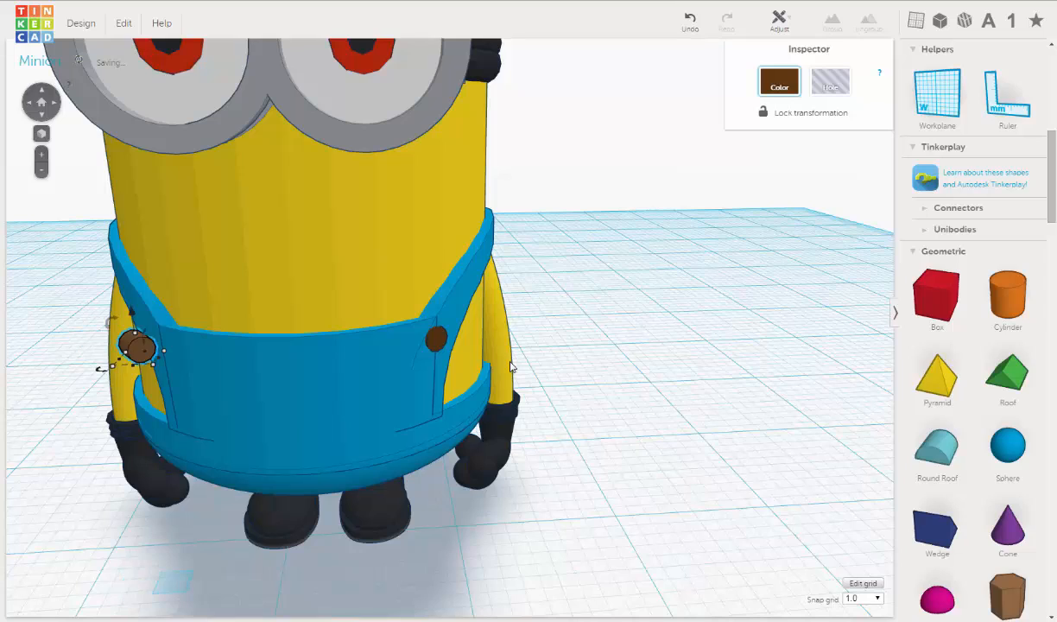
{"action": "key", "text": "Right"}
{"action": "key", "text": "Right"}
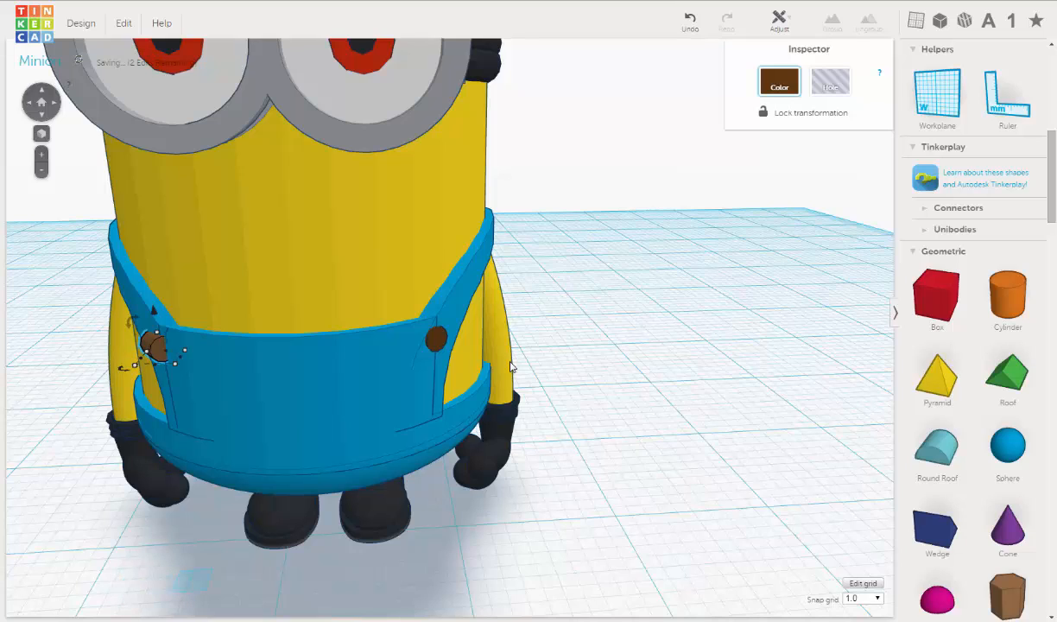
{"action": "key", "text": "Left"}
{"action": "key", "text": "Left"}
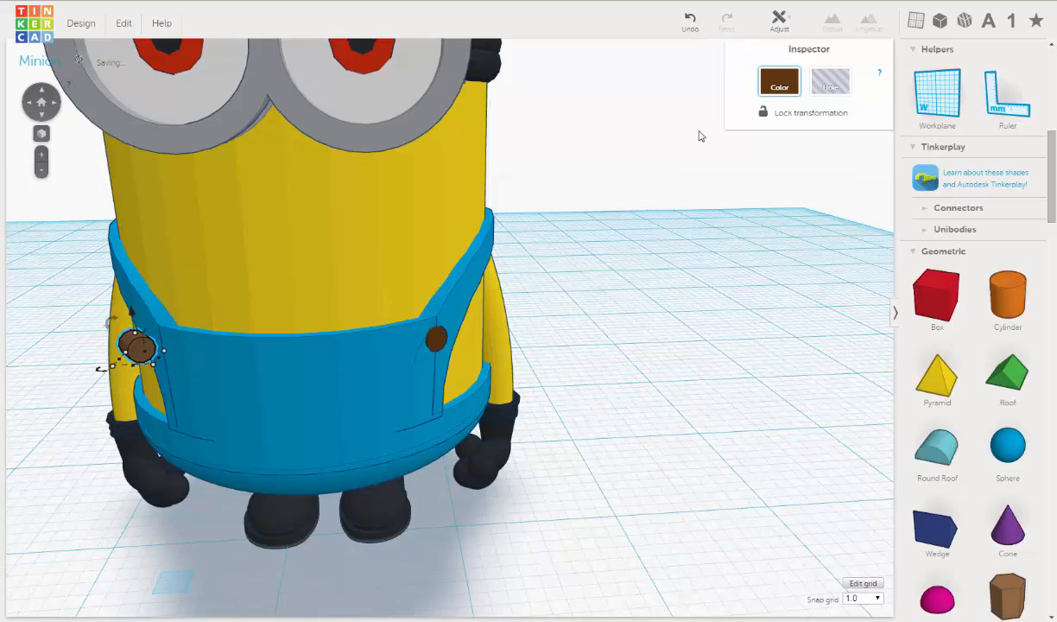
Mirror the duplicate button along the Minion's width so its slant is reversed, and leave the Mirror tool
{"action": "left_click", "coordinate": [777, 24]}
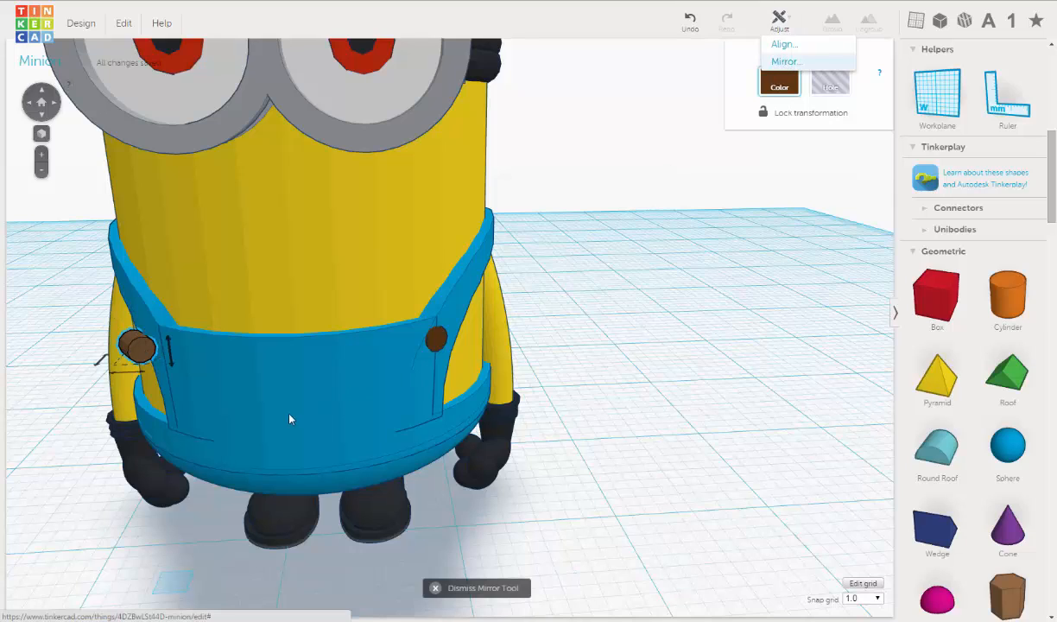
{"action": "left_click", "coordinate": [133, 374]}
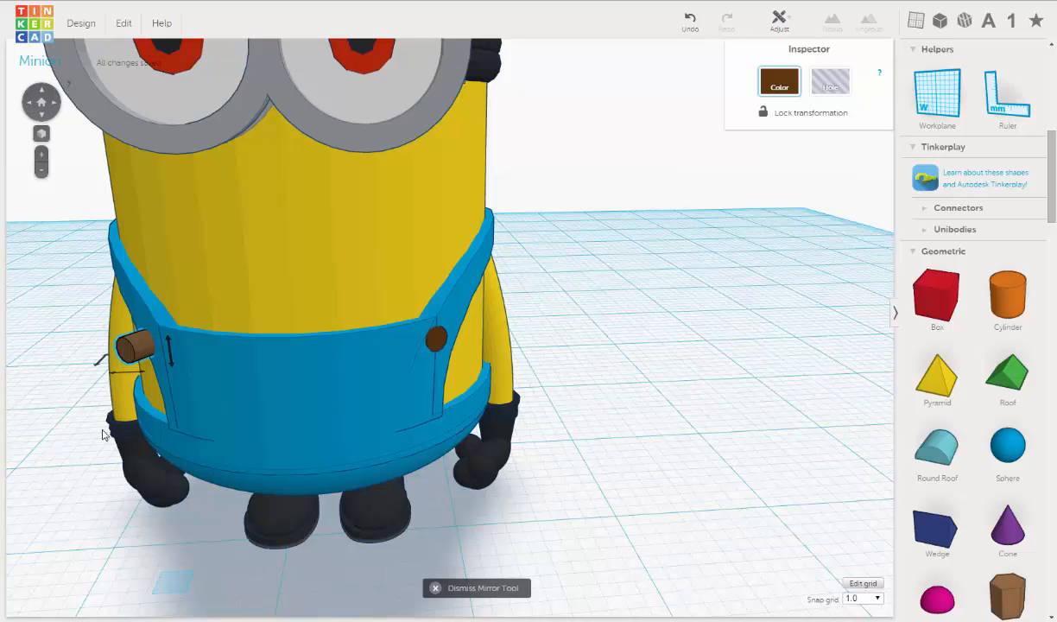
{"action": "right_click_drag", "start_coordinate": [138, 412], "coordinate": [414, 419]}
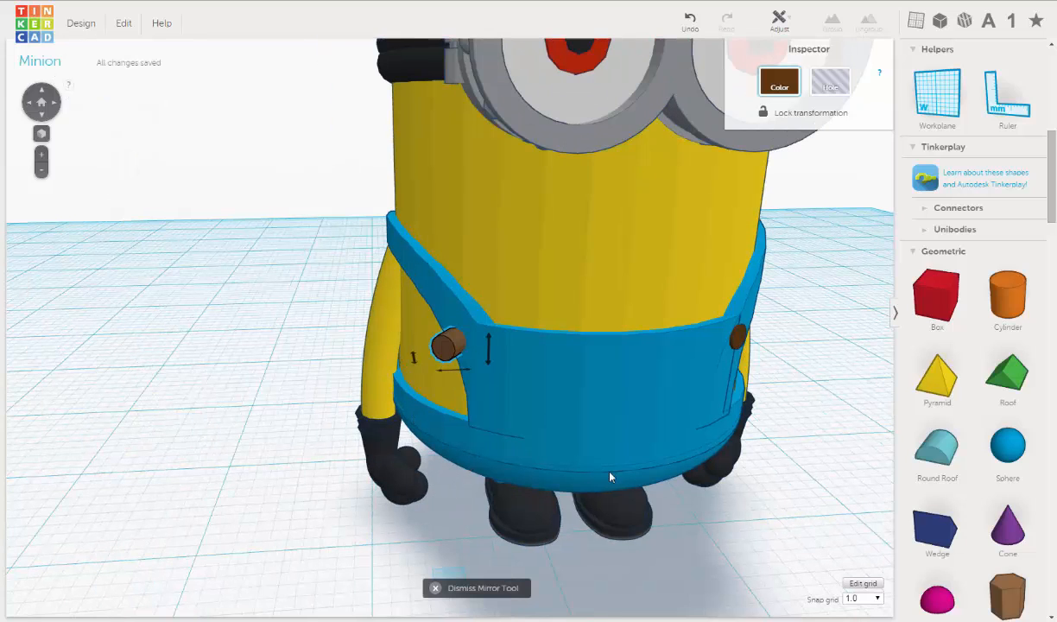
{"action": "left_click", "coordinate": [437, 589]}
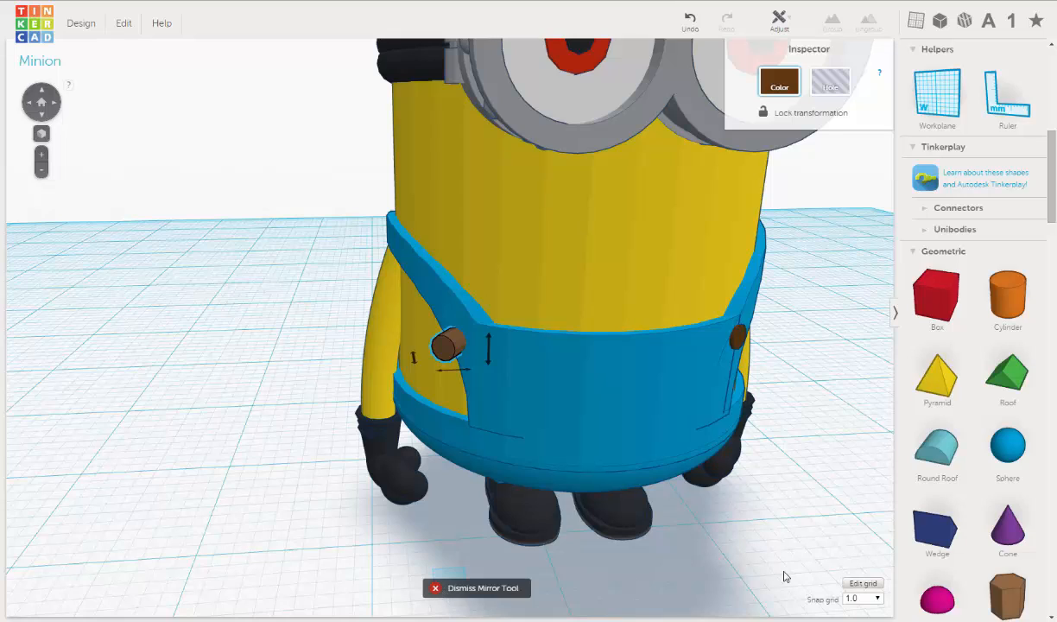
Set the snap grid to 0.25 and nudge the mirrored button inward until it sits on the strap corner of the bib
{"action": "left_click", "coordinate": [878, 599]}
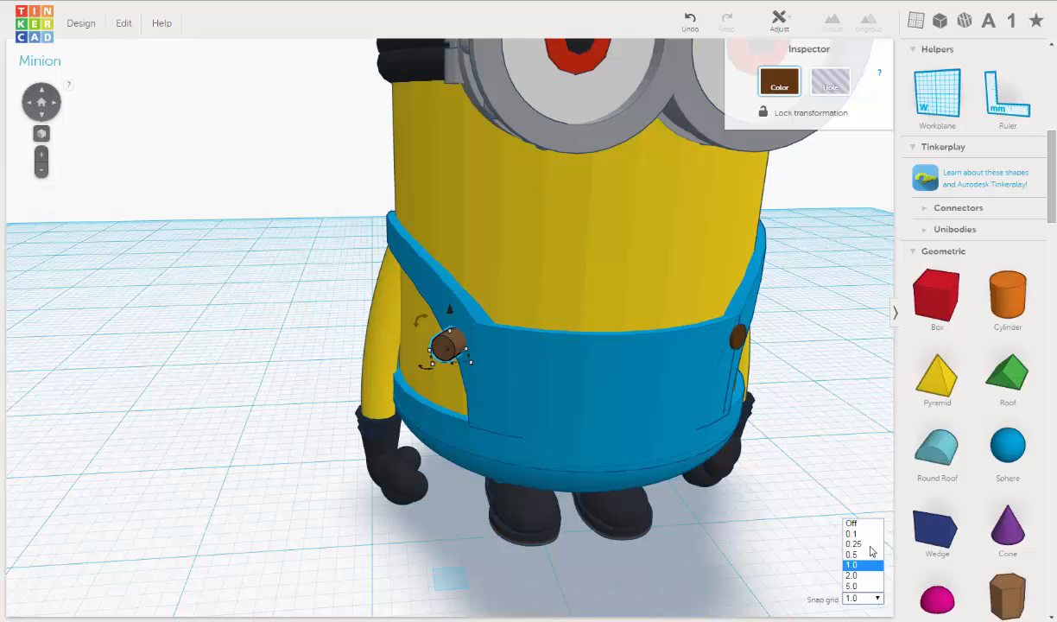
{"action": "left_click", "coordinate": [870, 545]}
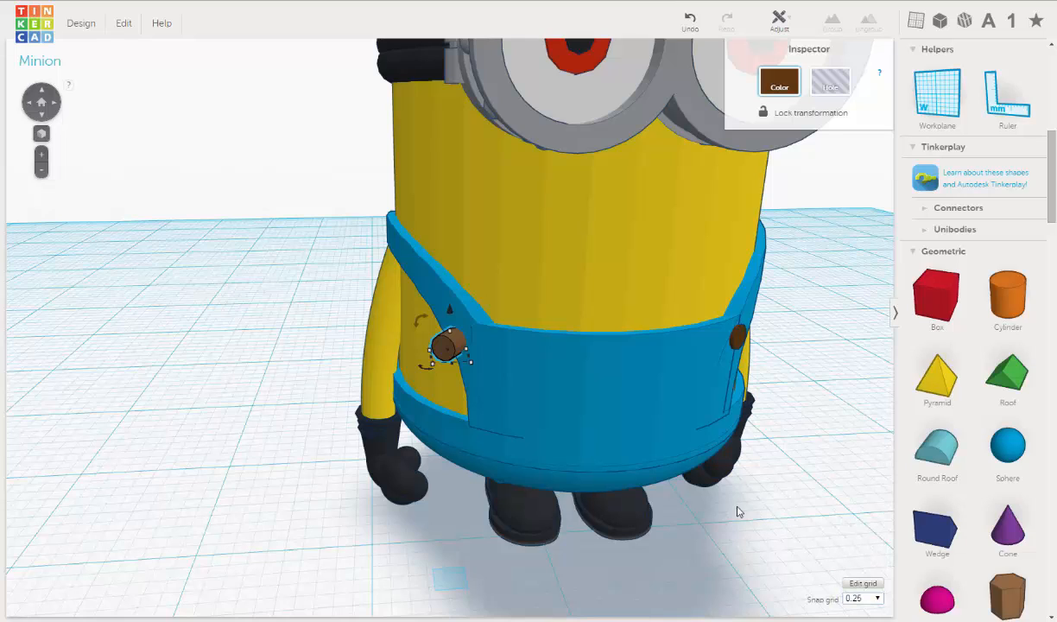
{"action": "key", "text": "Right"}
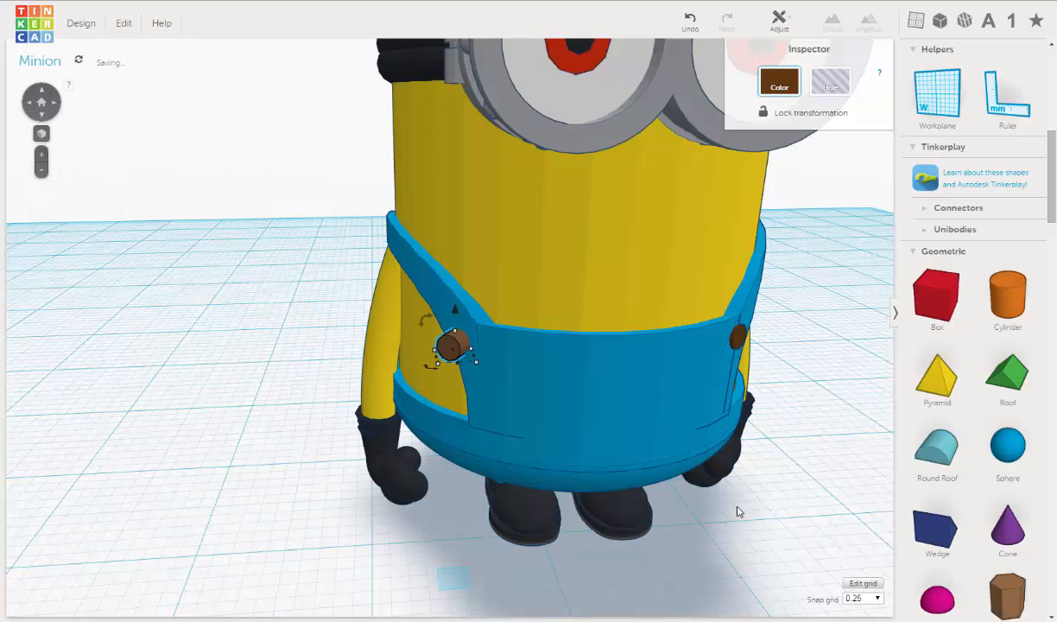
{"action": "key", "text": "Right"}
{"action": "key", "text": "Right"}
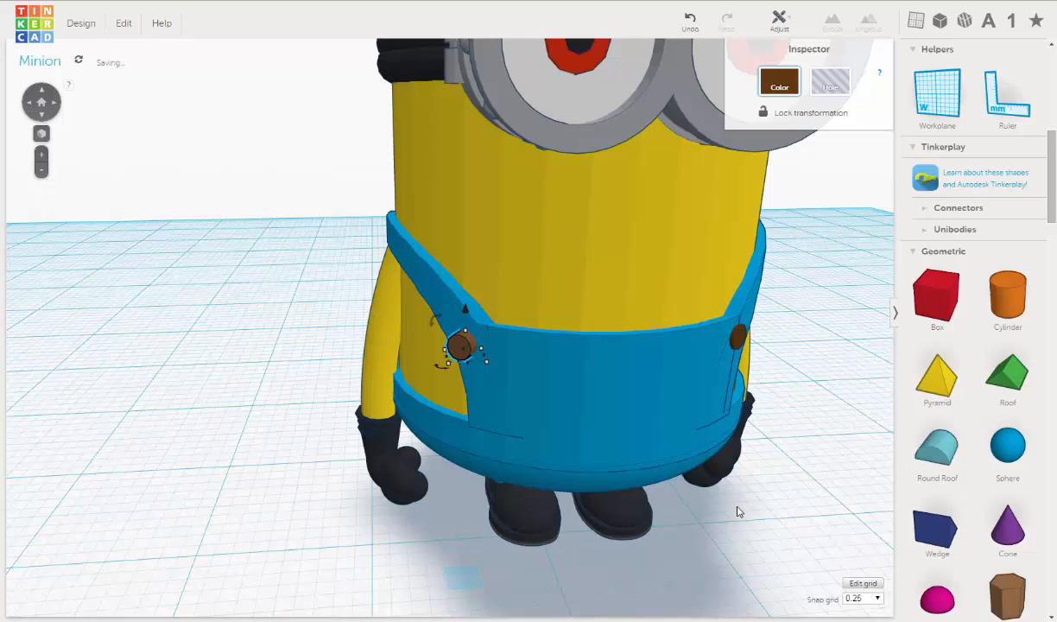
{"action": "key", "text": "Right"}
{"action": "key", "text": "Right"}
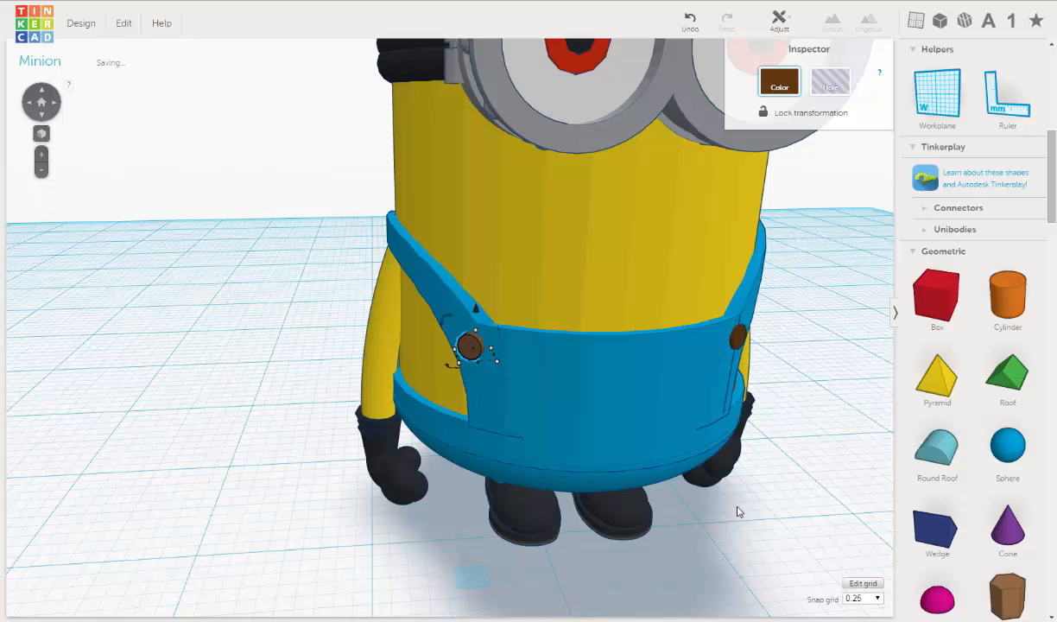
{"action": "key", "text": "Right"}
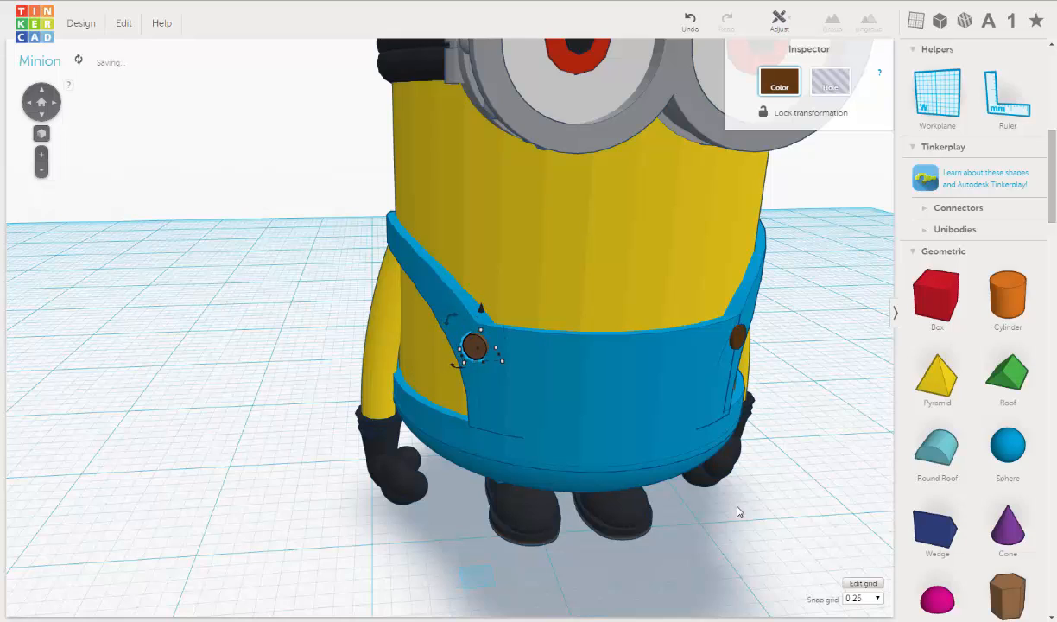
{"action": "left_click", "coordinate": [247, 441]}
{"action": "key", "text": "f"}
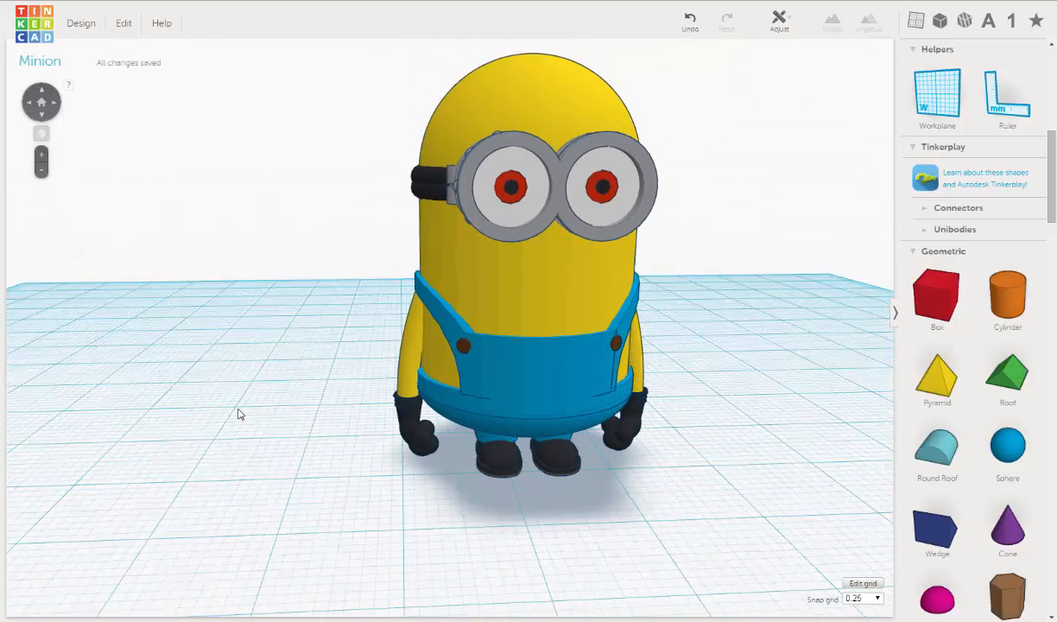
{"action": "right_click_drag", "start_coordinate": [238, 410], "coordinate": [264, 413]}
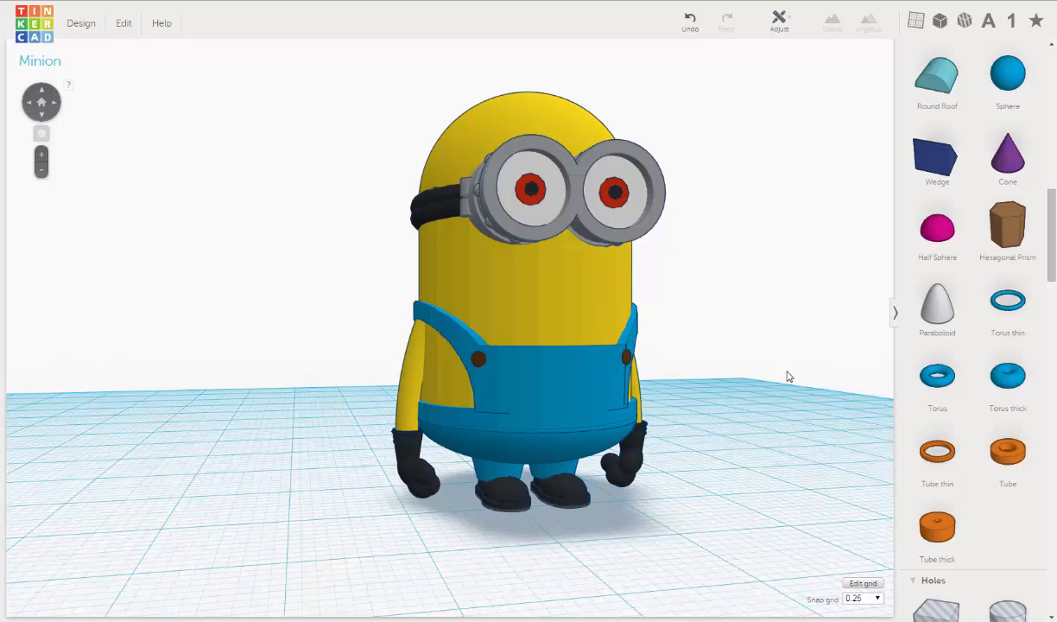
{"action": "key", "text": "Right"}
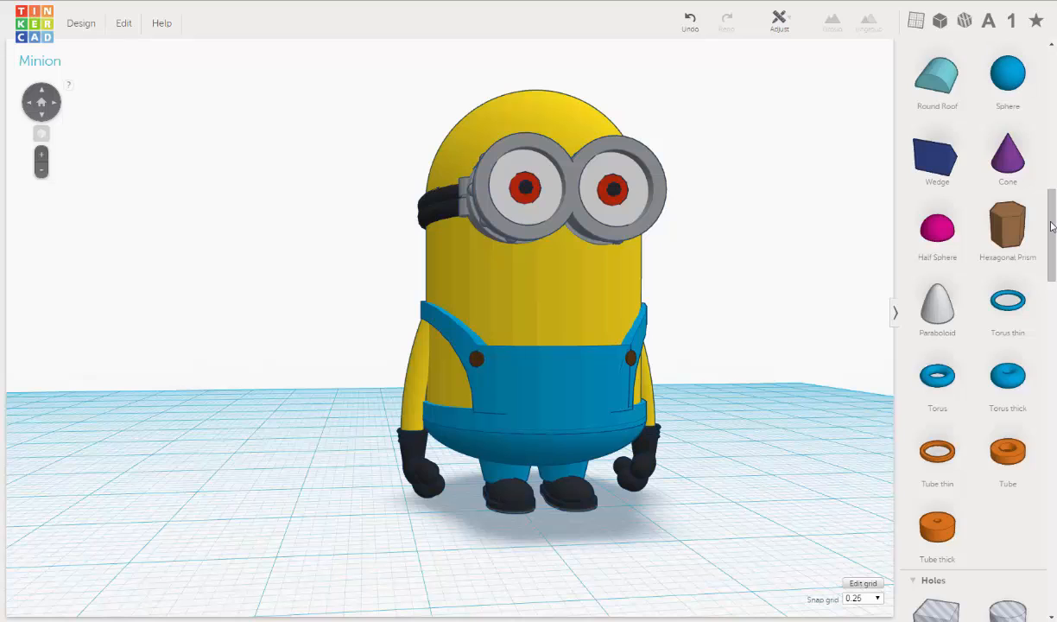
Browse the community shape generators from page 1 through page 6 for a rounded slot shape
{"action": "left_click_drag", "start_coordinate": [1052, 226], "coordinate": [1045, 82]}
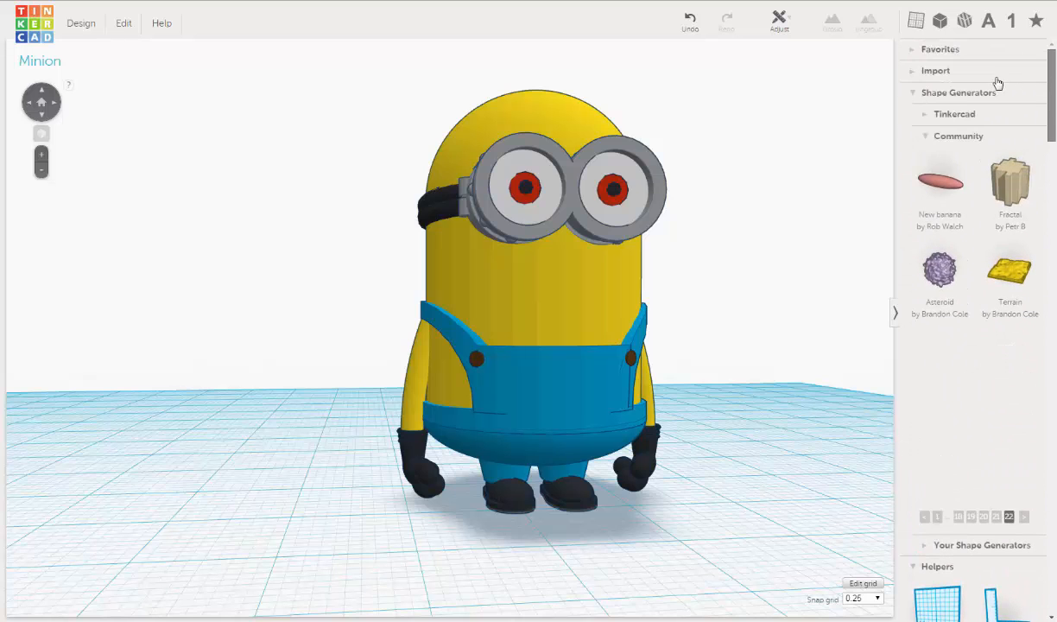
{"action": "left_click", "coordinate": [938, 517]}
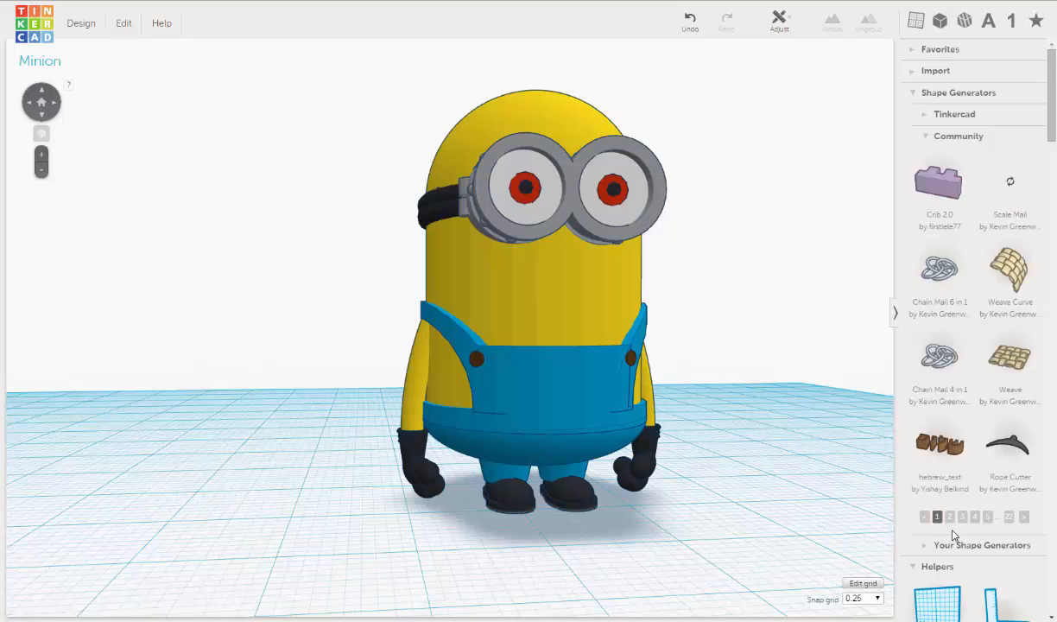
{"action": "left_click", "coordinate": [949, 517]}
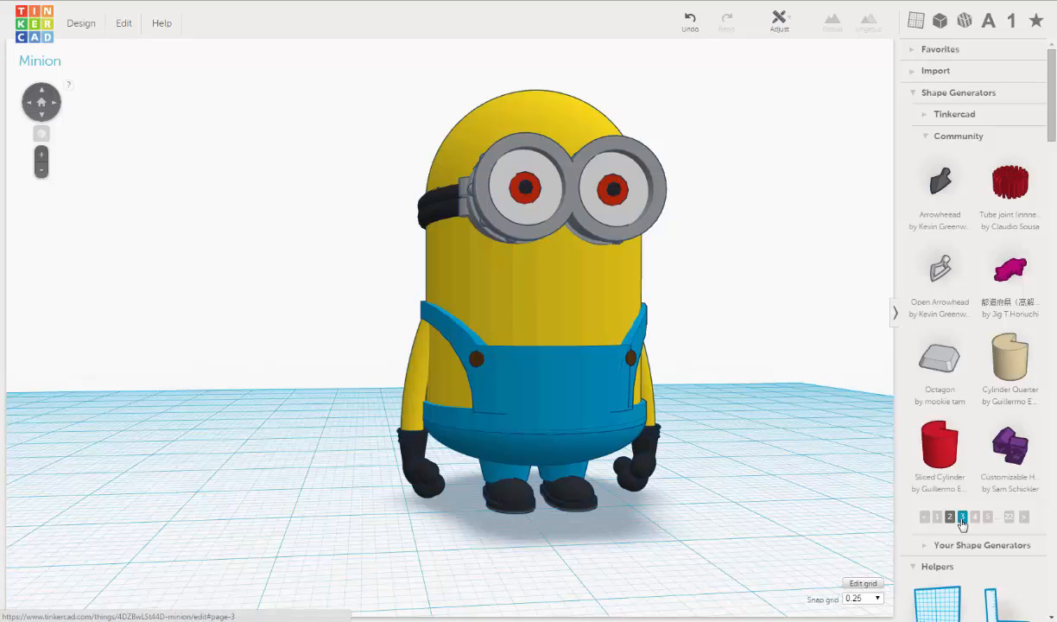
{"action": "left_click", "coordinate": [962, 518]}
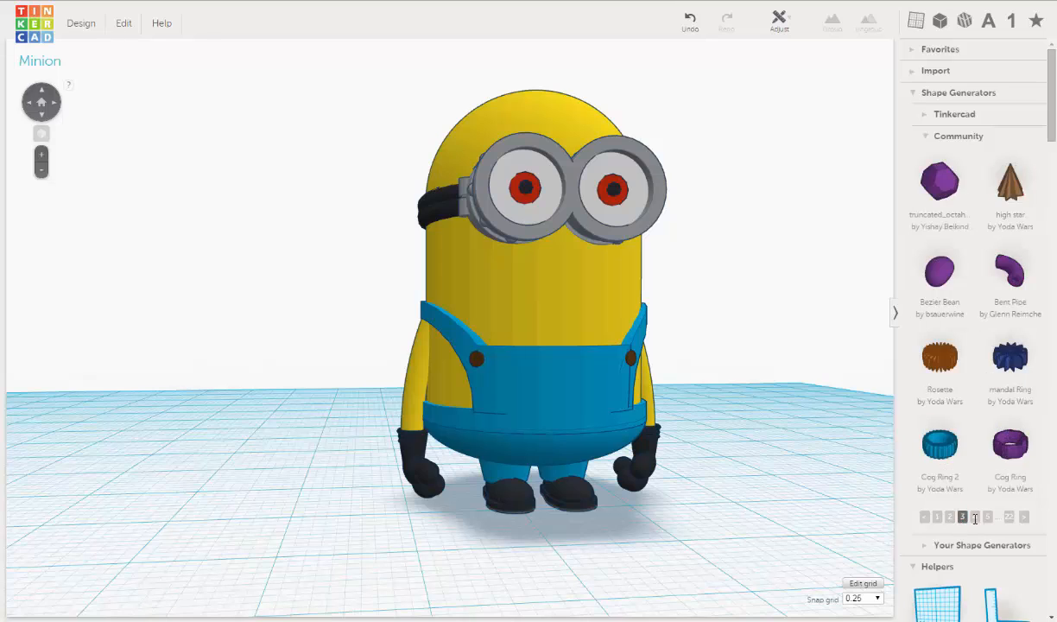
{"action": "left_click", "coordinate": [975, 517]}
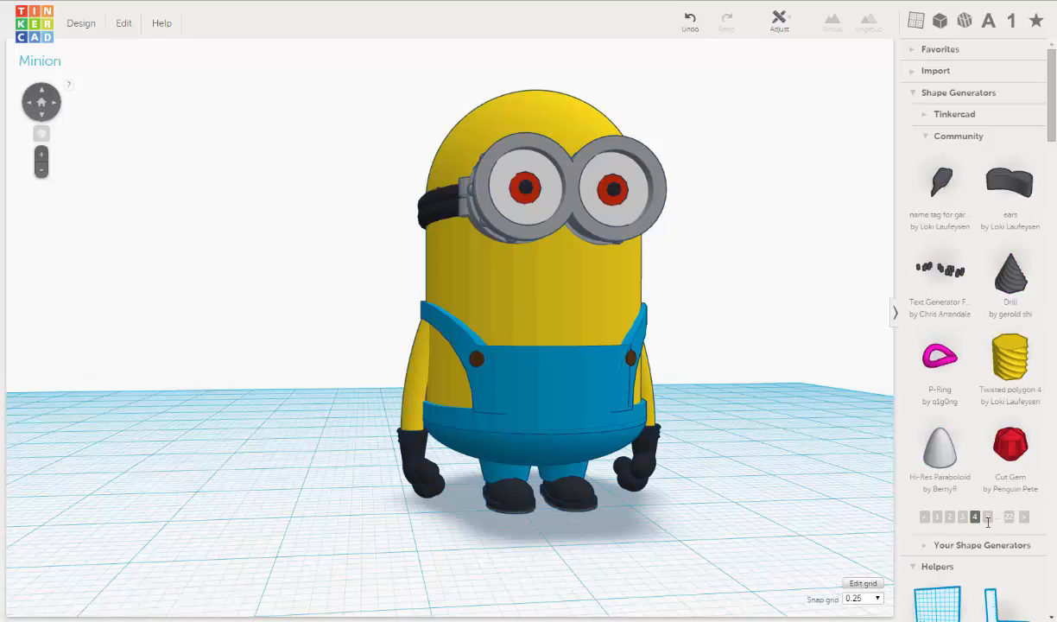
{"action": "left_click", "coordinate": [989, 518]}
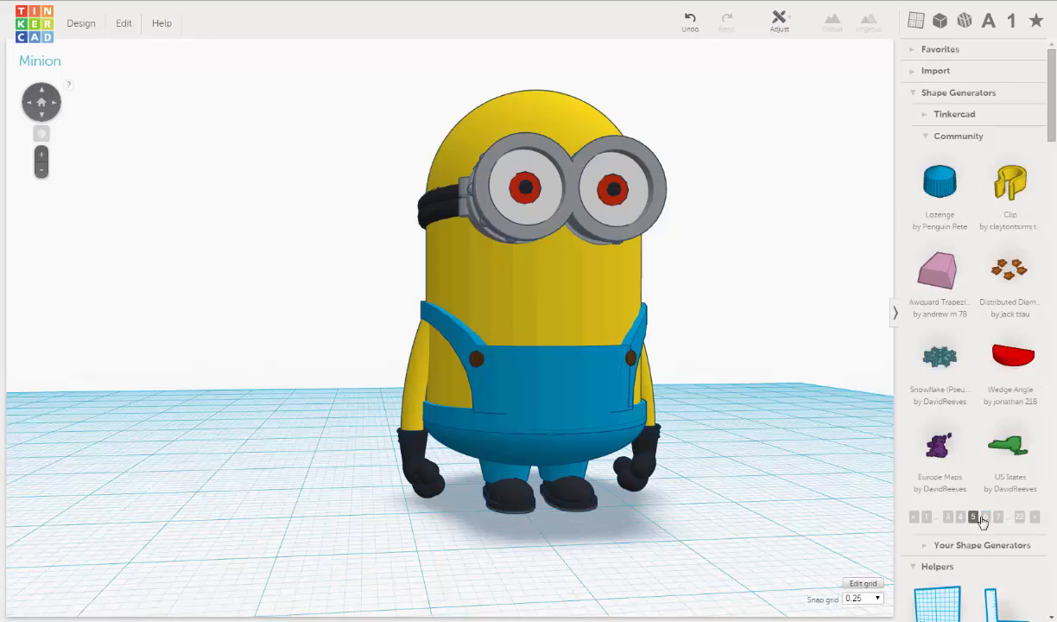
{"action": "left_click", "coordinate": [985, 516]}
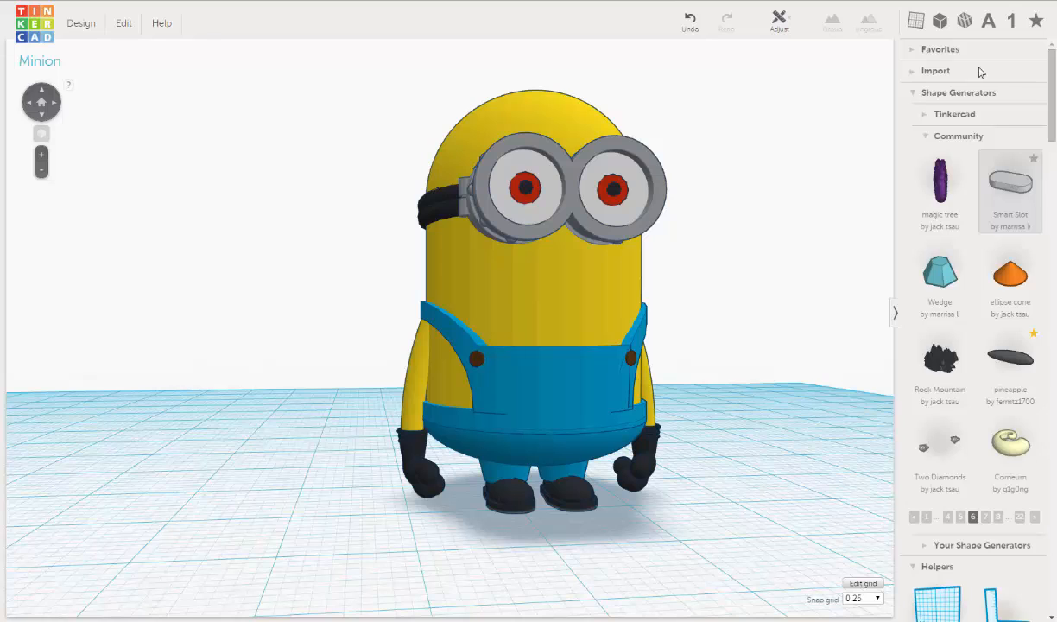
Place a workplane on the front of the overalls' bib, repositioning it until it lies on the central facet
{"action": "left_click", "coordinate": [923, 15]}
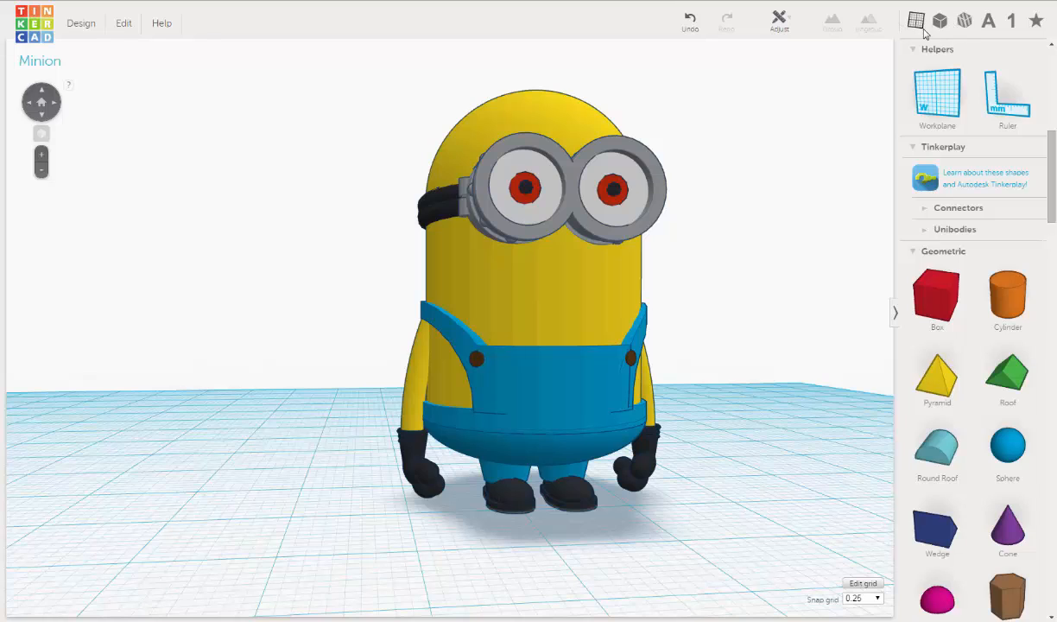
{"action": "left_click", "coordinate": [943, 89]}
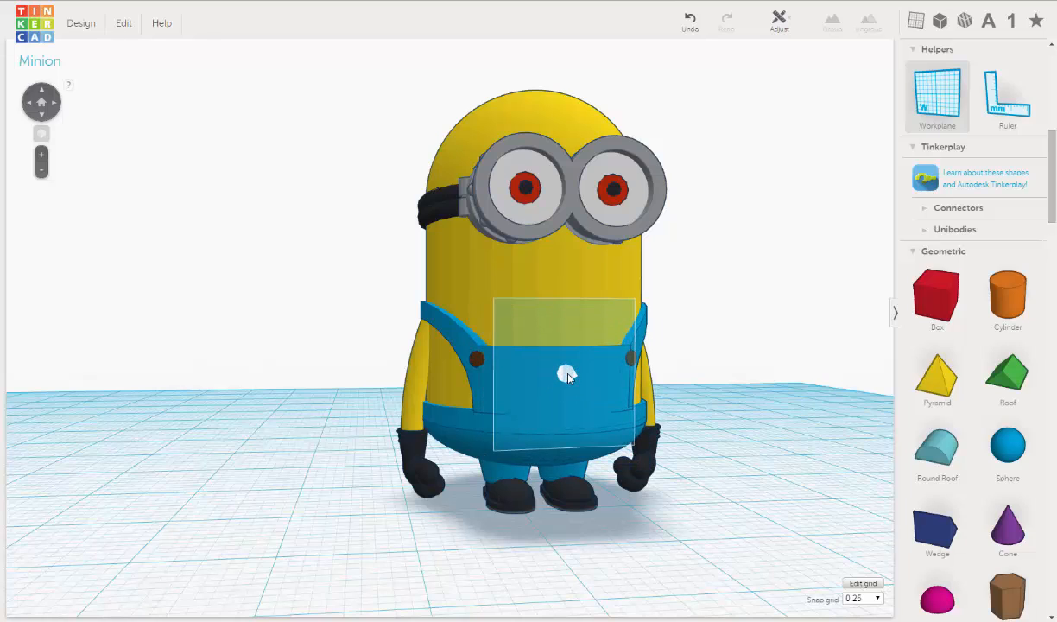
{"action": "left_click", "coordinate": [586, 404]}
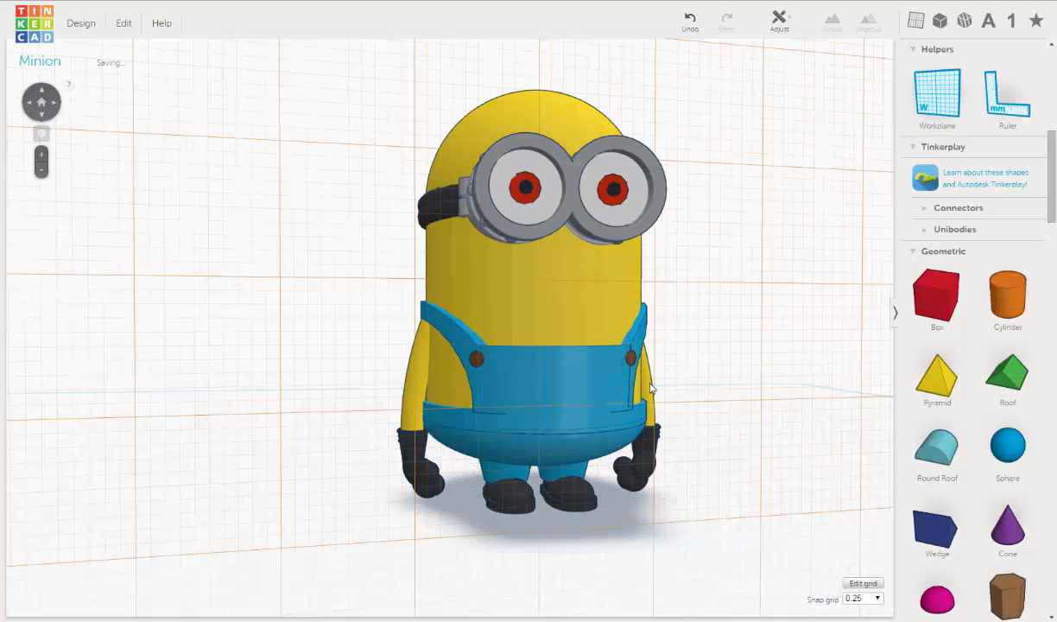
{"action": "right_click_drag", "start_coordinate": [652, 383], "coordinate": [645, 380]}
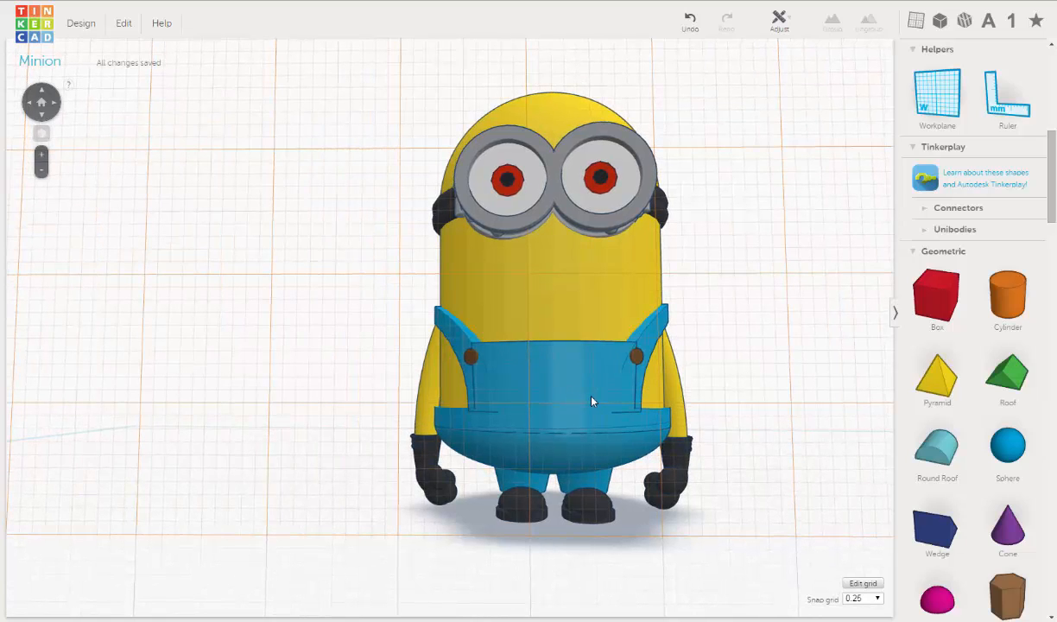
{"action": "right_click_drag", "start_coordinate": [594, 401], "coordinate": [601, 404]}
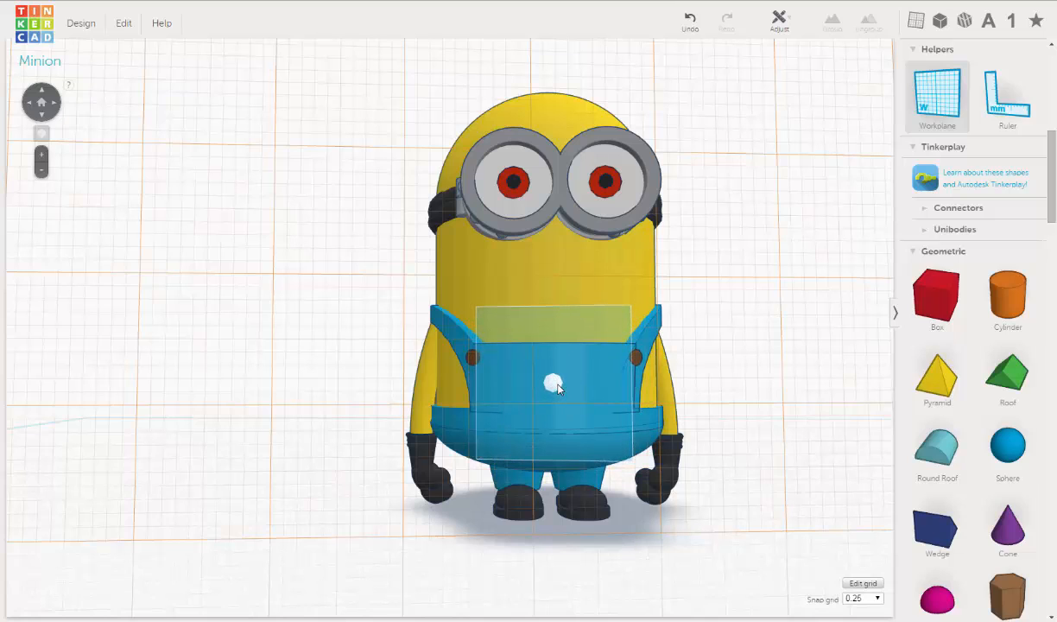
{"action": "left_click", "coordinate": [633, 423]}
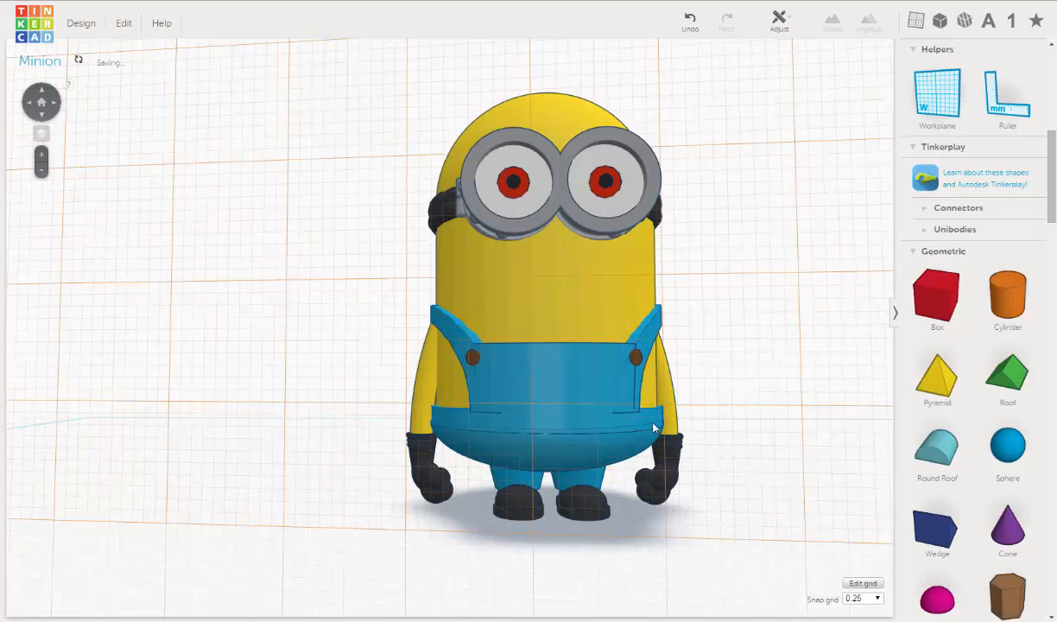
{"action": "left_click", "coordinate": [927, 98]}
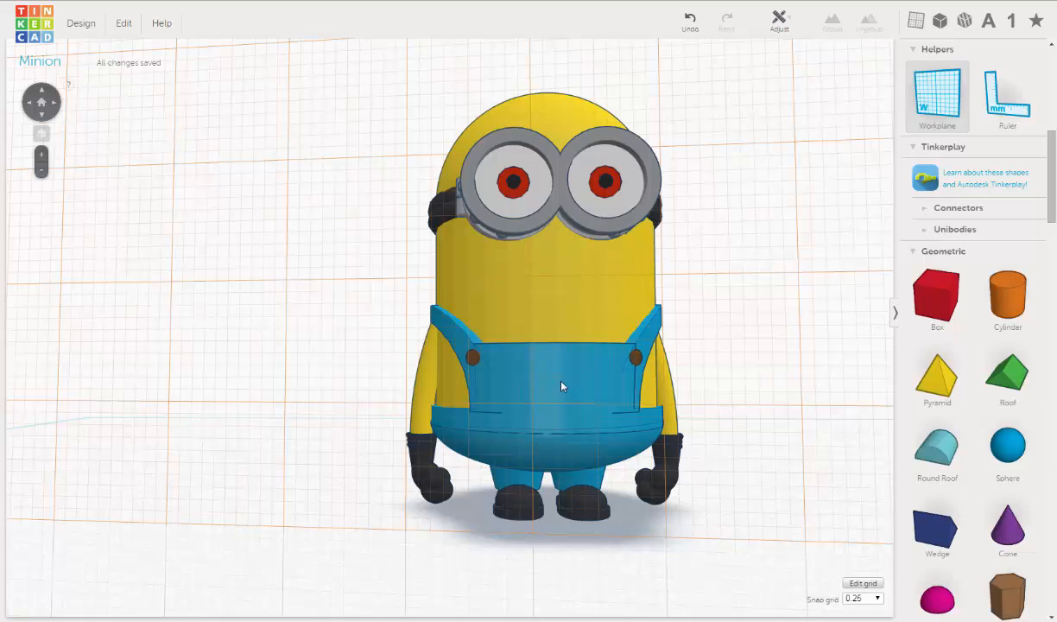
{"action": "mouse_move", "coordinate": [562, 385]}
{"action": "left_mouse_down"}
{"action": "mouse_move", "coordinate": [606, 380]}
{"action": "mouse_move", "coordinate": [565, 384]}
{"action": "left_mouse_up"}
{"action": "key", "text": "Delete"}
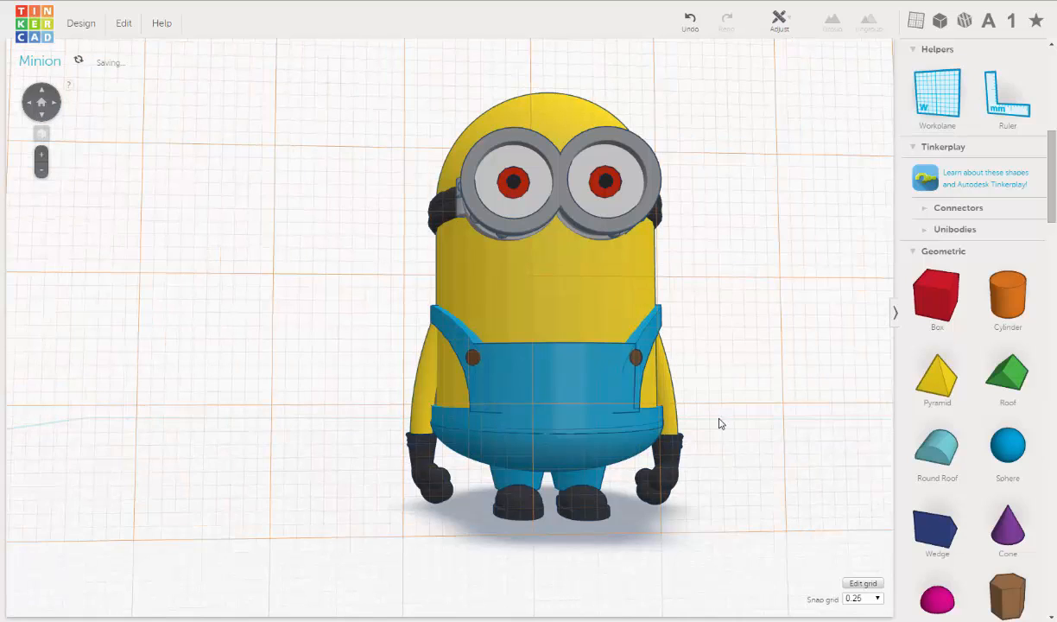
Add a Smart Slot to the bib's workplane, scale it down proportionally to about 8.75 × 4.37 mm and move it to the bib's middle
{"action": "left_click", "coordinate": [1047, 62]}
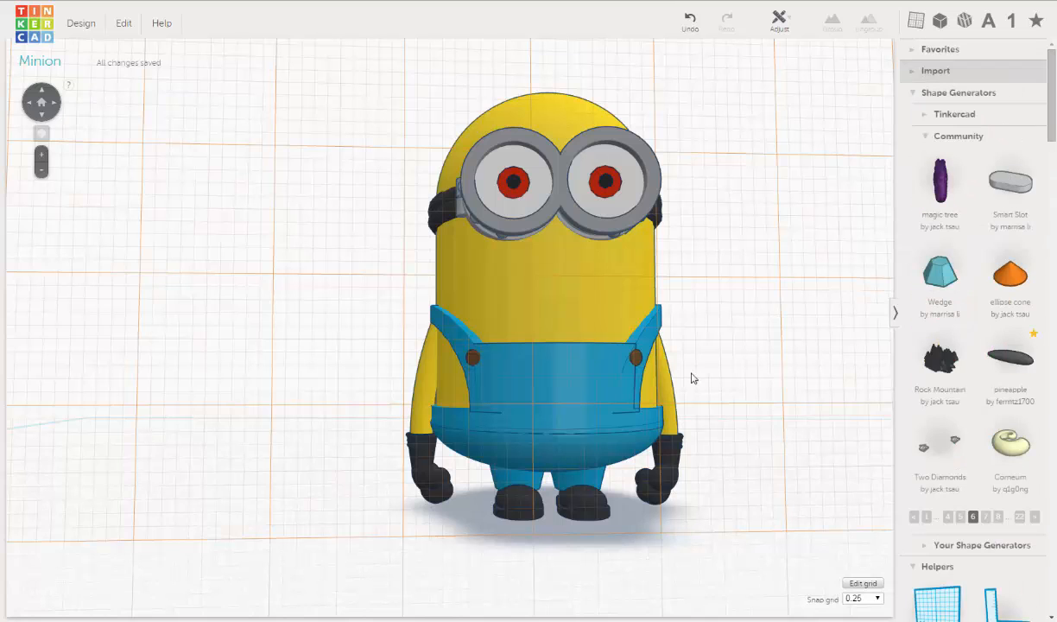
{"action": "left_click_drag", "start_coordinate": [570, 404], "coordinate": [540, 395]}
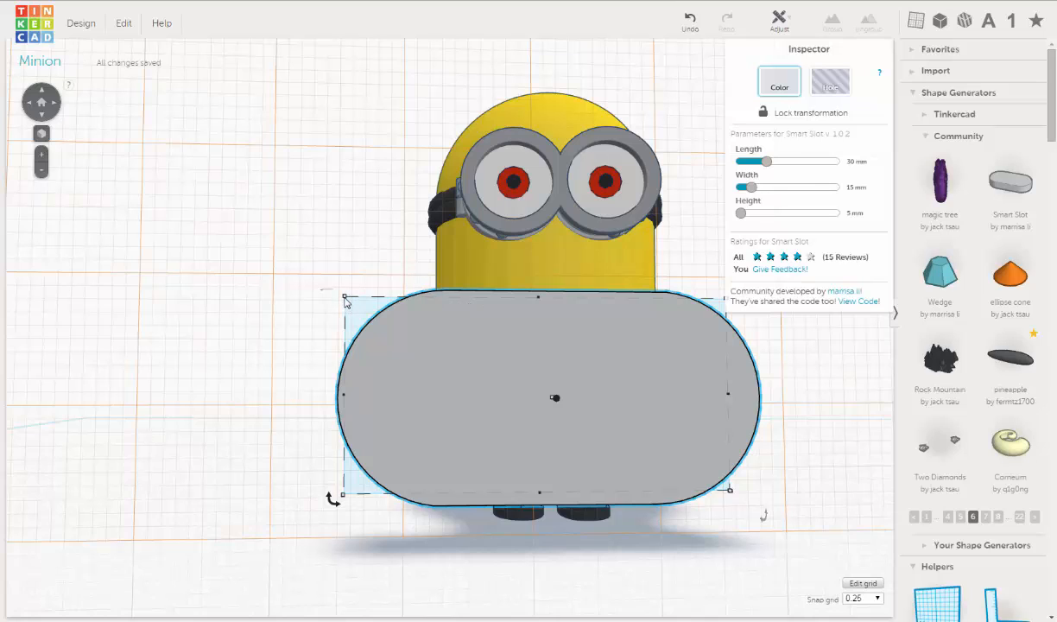
{"action": "mouse_move", "coordinate": [344, 295]}
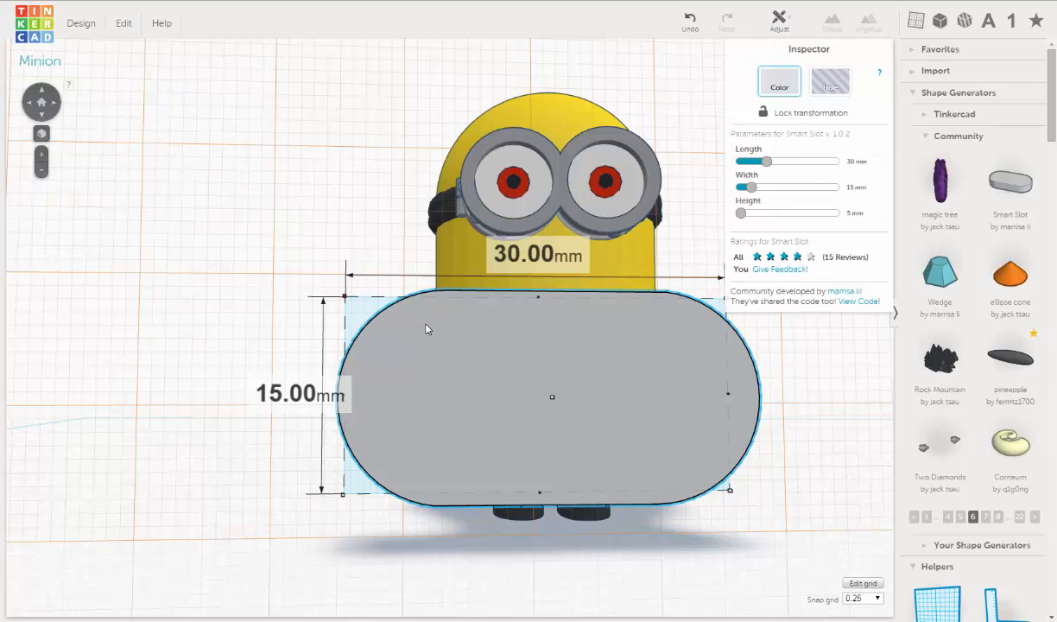
{"action": "left_click_drag", "start_coordinate": [451, 343], "coordinate": [631, 447], "text": "shift"}
{"action": "left_click_drag", "start_coordinate": [608, 408], "coordinate": [546, 376]}
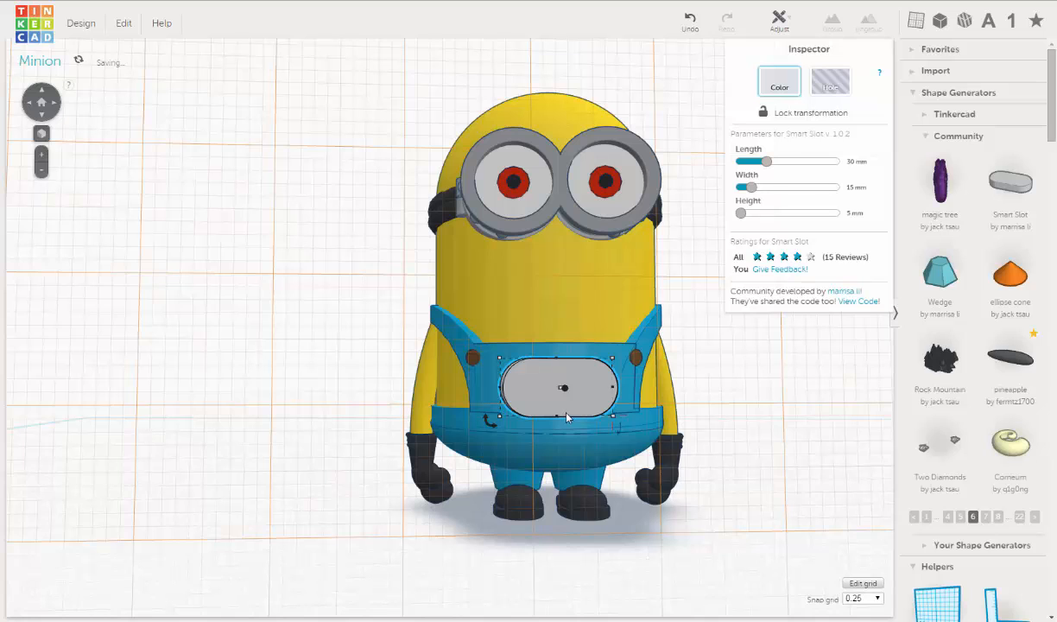
Nudge the slot one 0.25 mm snap step to the right and one step up on the bib
{"action": "scroll", "coordinate": [504, 382], "scroll_direction": "up", "scroll_amount": 3}
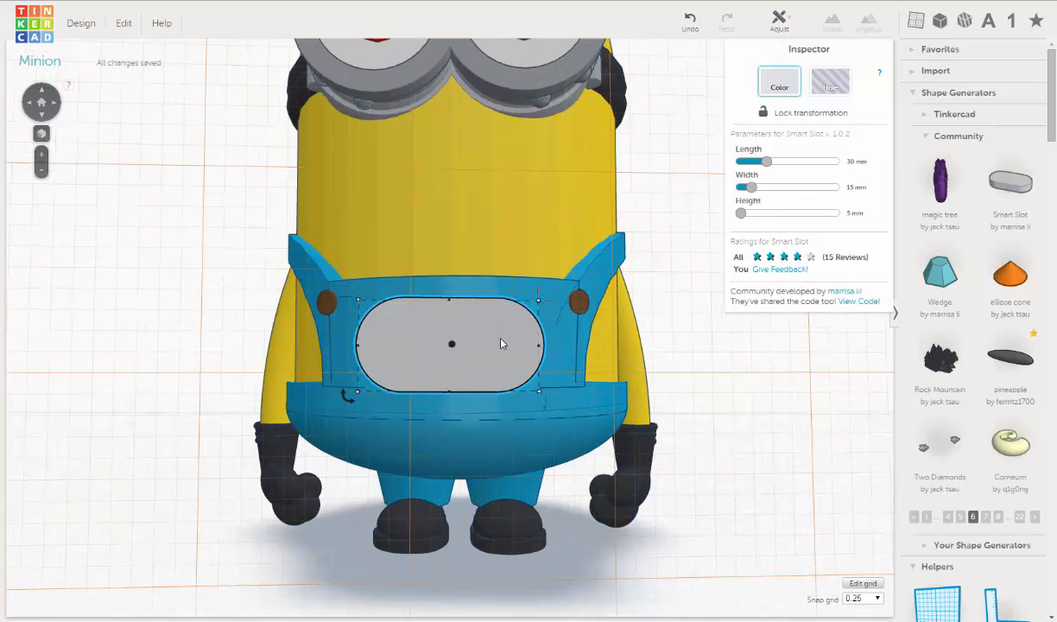
{"action": "key", "text": "Right"}
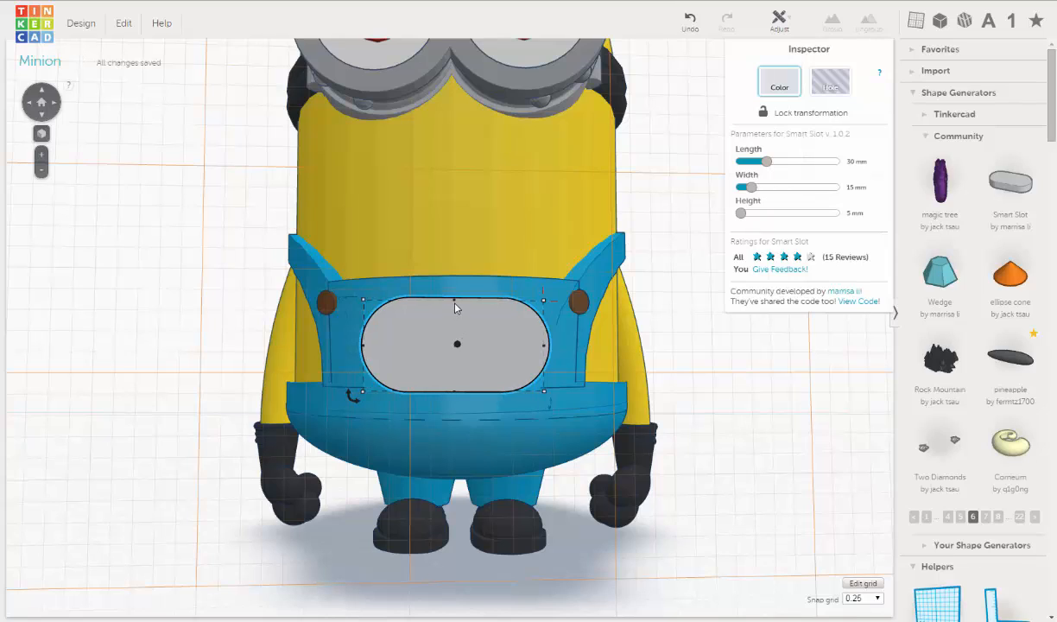
{"action": "key", "text": "Up"}
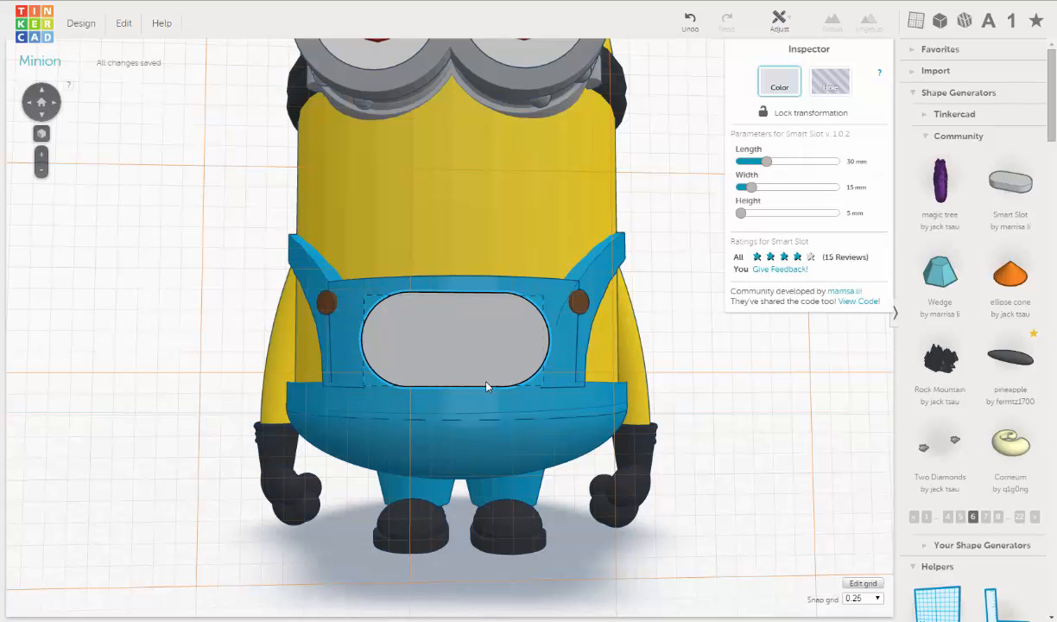
Scale the slot down proportionally to 7.75 × 3.88 mm and nudge it one snap step left toward the bib's centre
{"action": "right_click_drag", "start_coordinate": [485, 382], "coordinate": [486, 368]}
{"action": "scroll", "coordinate": [486, 373], "scroll_direction": "up", "scroll_amount": 3}
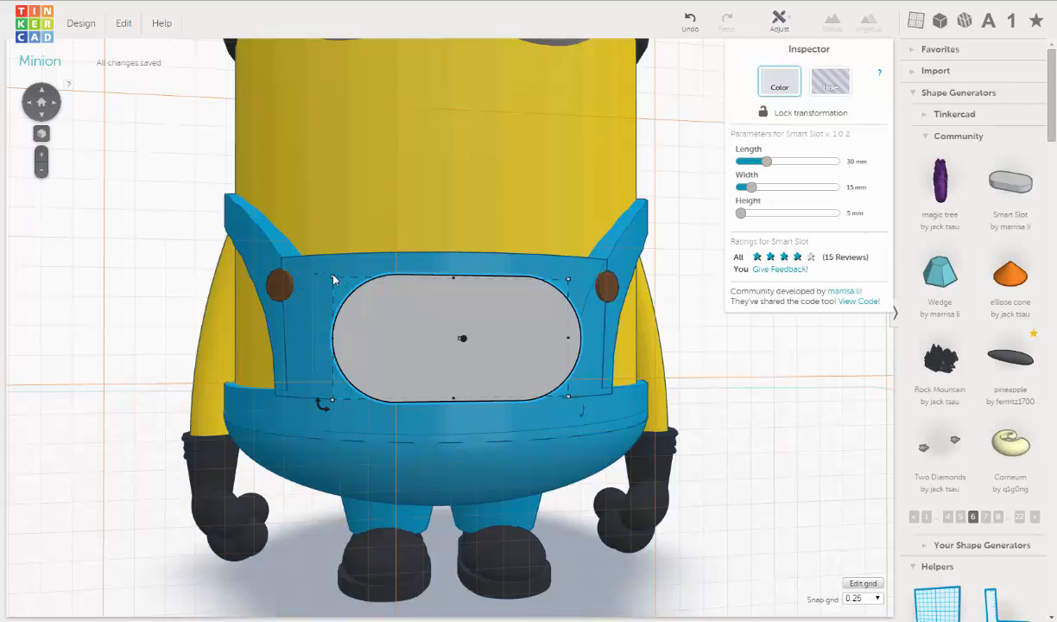
{"action": "mouse_move", "coordinate": [334, 280]}
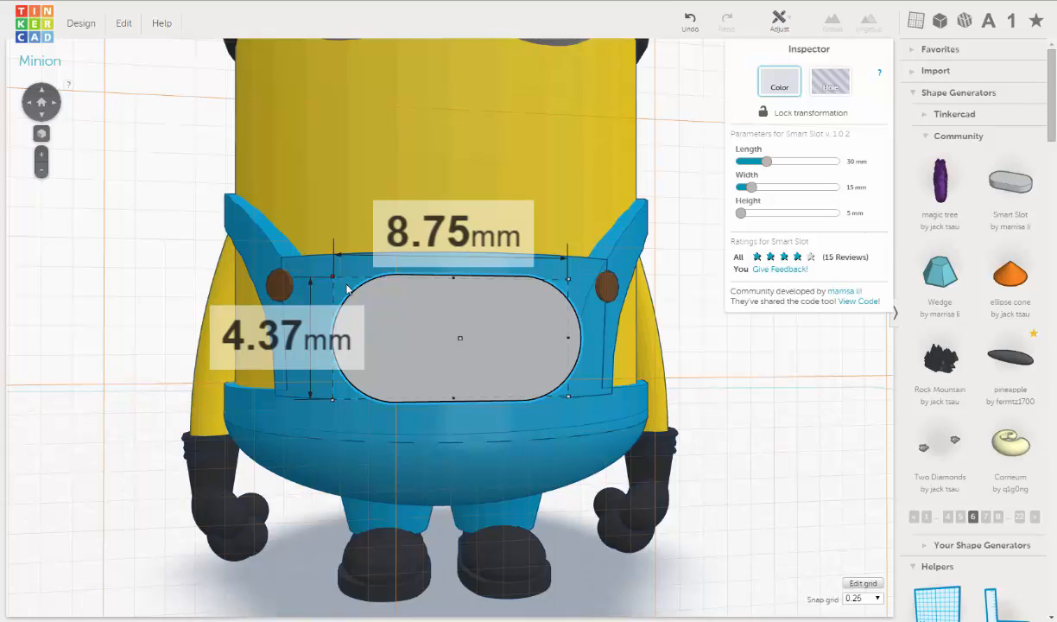
{"action": "left_click_drag", "start_coordinate": [348, 288], "coordinate": [361, 300]}
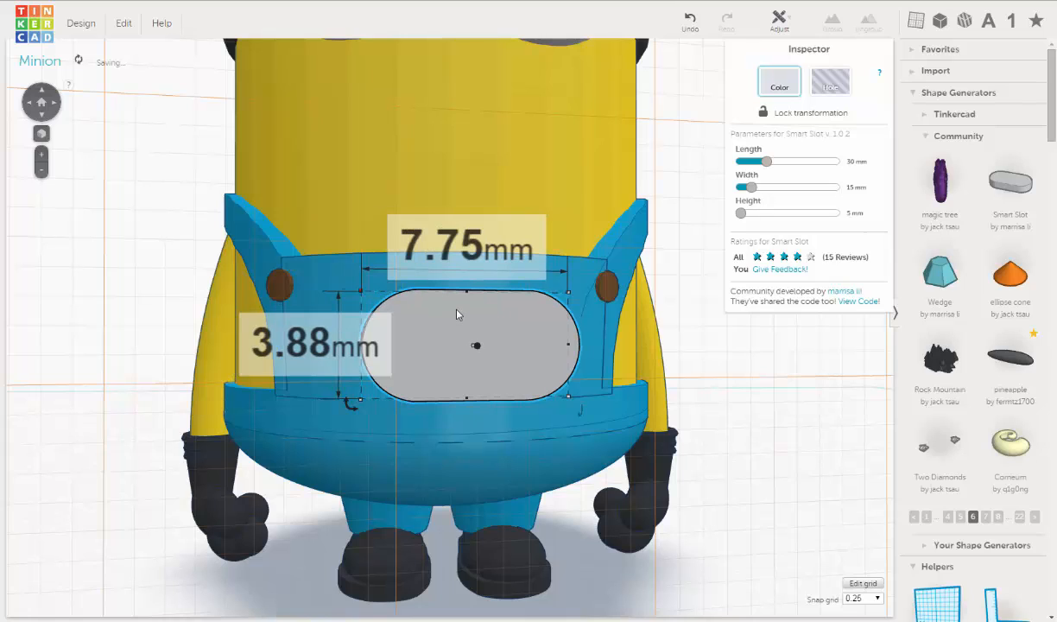
{"action": "key", "text": "Left"}
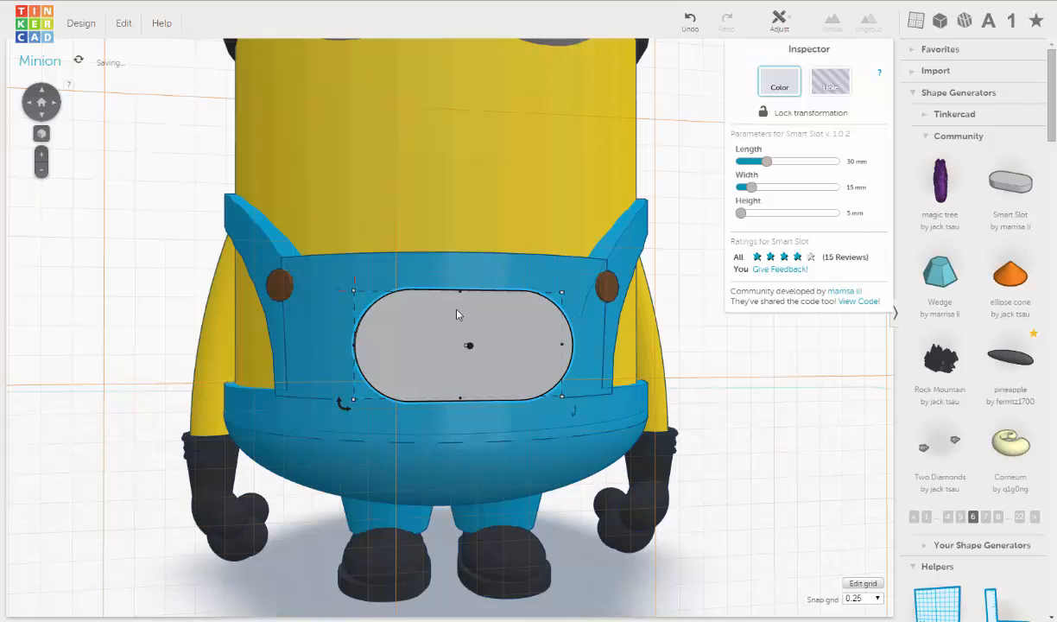
Nudge the slot three 0.25 mm snap steps toward the bib's left side and set its length parameter to 20 mm
{"action": "key", "text": "Left"}
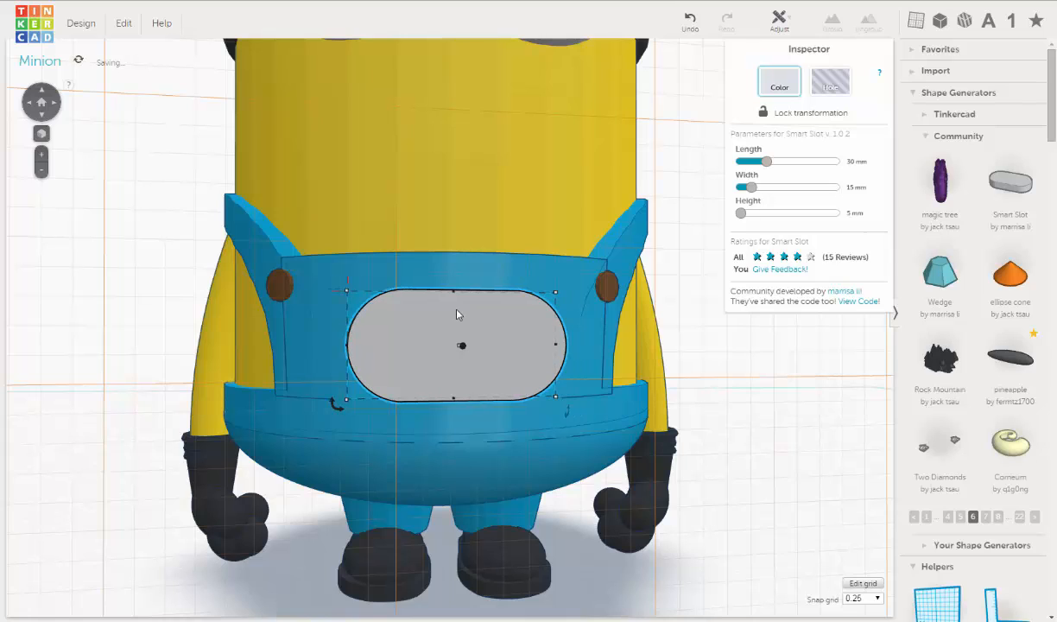
{"action": "key", "text": "Left"}
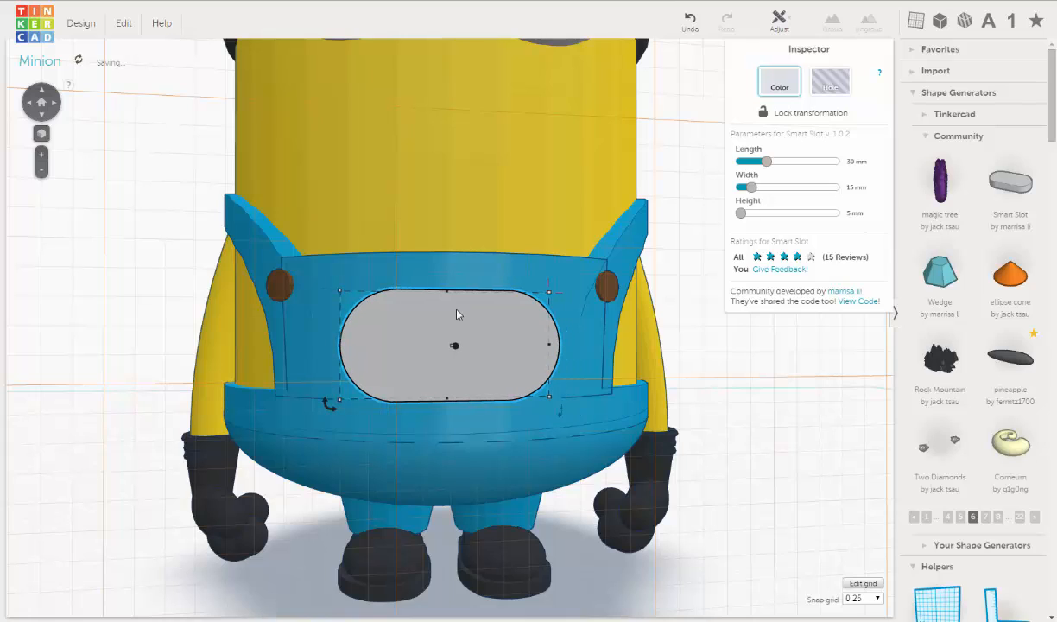
{"action": "key", "text": "Left"}
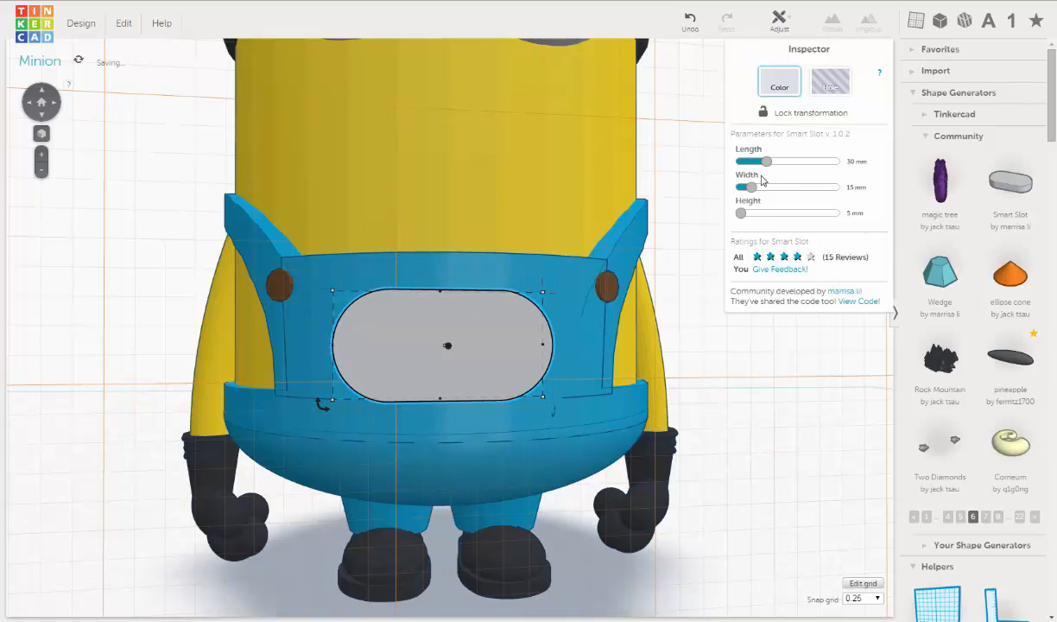
{"action": "left_click", "coordinate": [863, 162]}
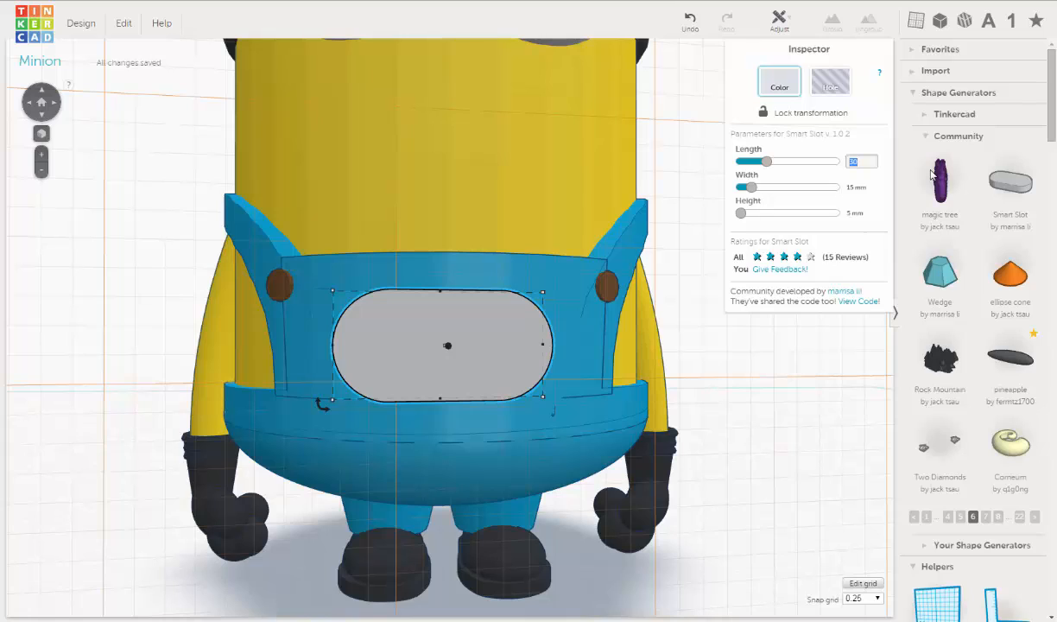
{"action": "type", "text": "20"}
{"action": "key", "text": "Return"}
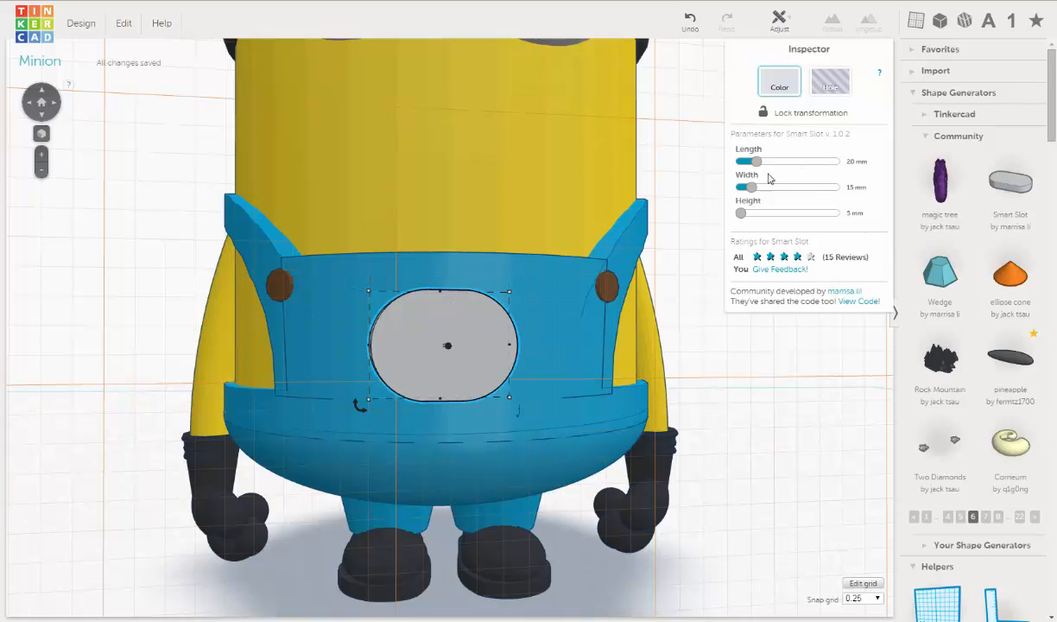
Rotate the shortened slot a quarter turn in the bib's plane so its long axis stands upright
{"action": "left_click", "coordinate": [851, 188]}
{"action": "left_click_drag", "start_coordinate": [356, 404], "coordinate": [354, 333]}
{"action": "left_click_drag", "start_coordinate": [369, 287], "coordinate": [388, 270]}
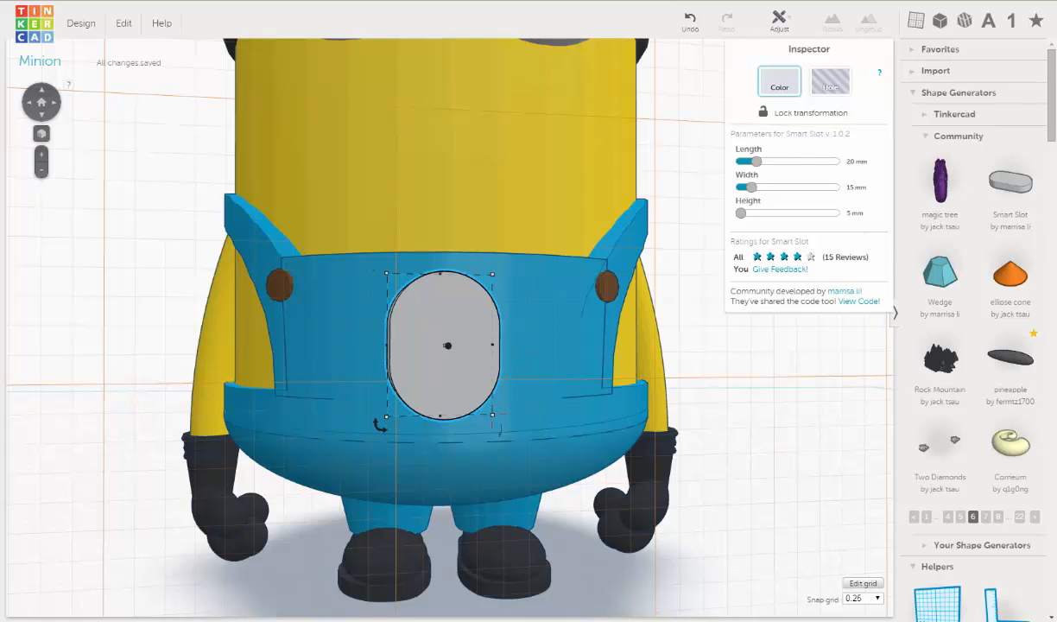
Add a Box Hole above the slot on the bib's workplane and scale its face down to 6.50 × 6.50 mm
{"action": "left_click", "coordinate": [965, 23]}
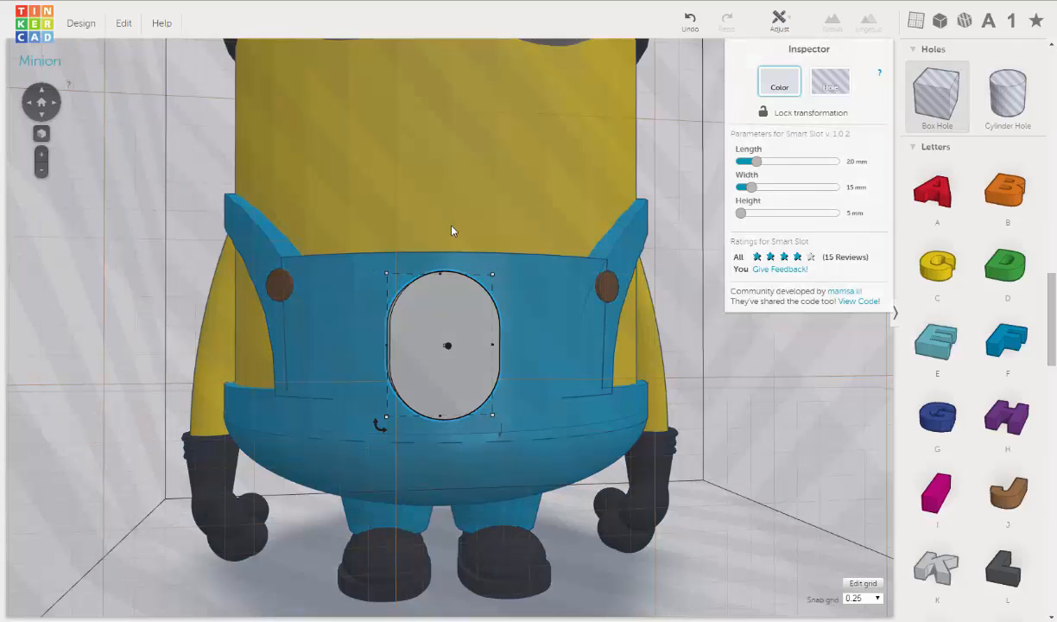
{"action": "left_click", "coordinate": [451, 230]}
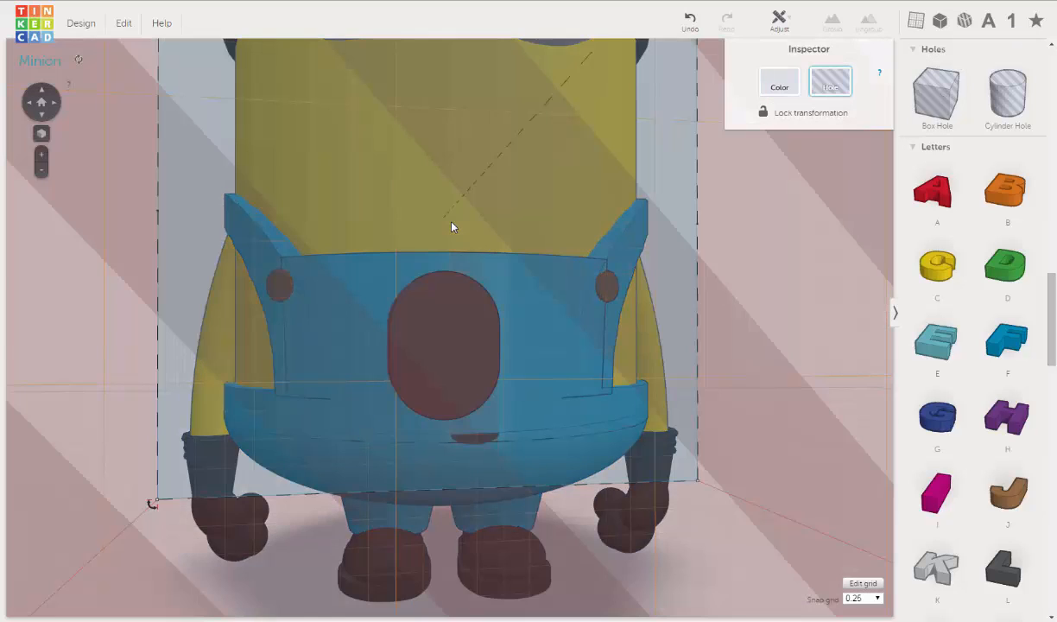
{"action": "scroll", "coordinate": [451, 229], "scroll_direction": "down", "scroll_amount": 6}
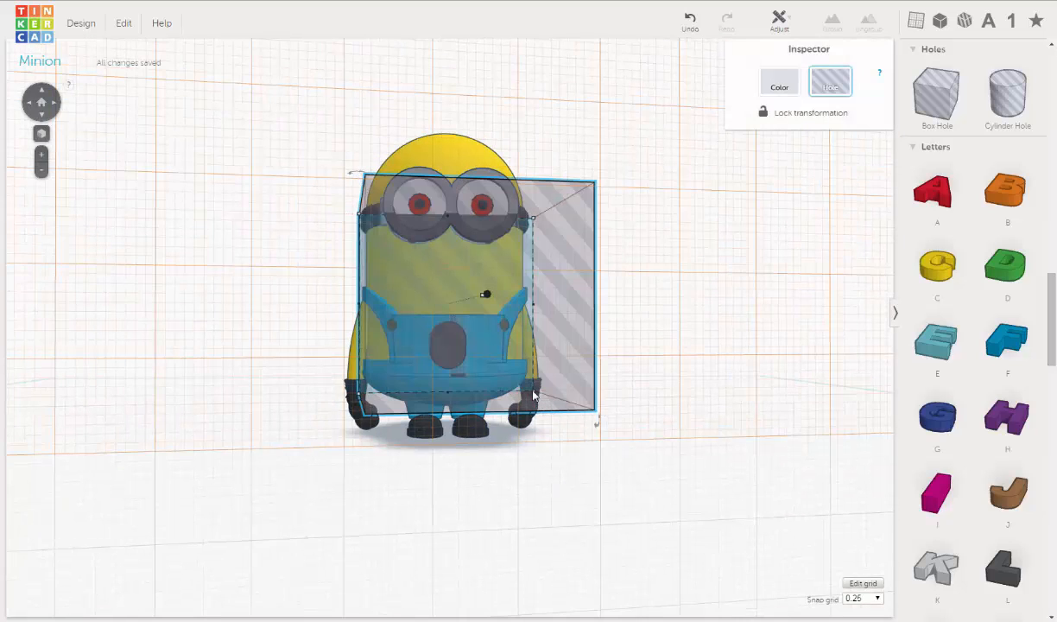
{"action": "left_click_drag", "start_coordinate": [533, 395], "coordinate": [471, 339]}
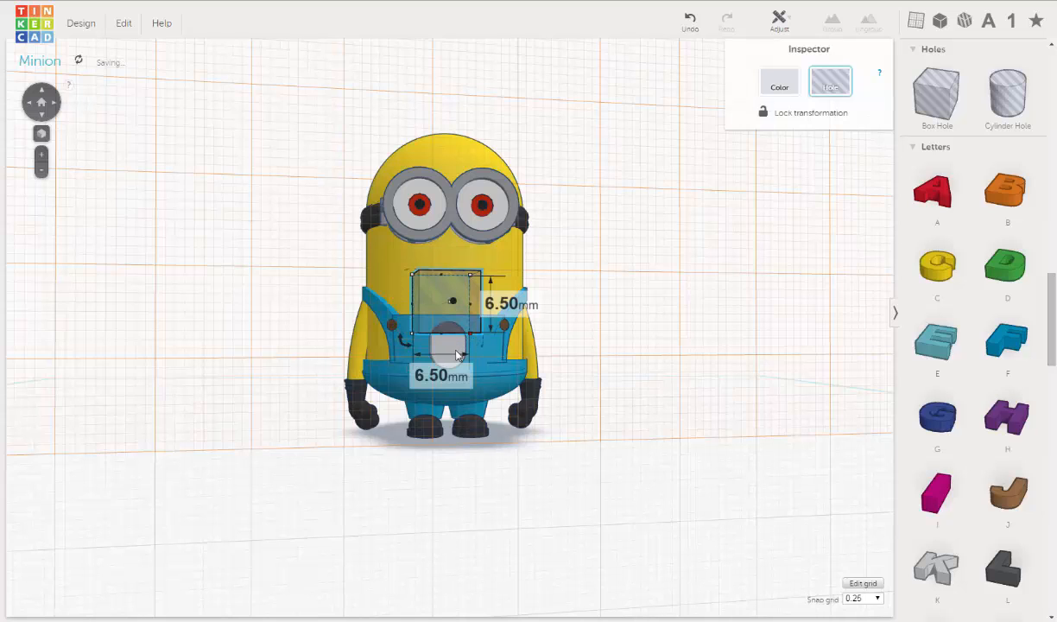
Nudge the box hole one 0.25 mm snap step right and five steps down over the slot's upper half
{"action": "scroll", "coordinate": [441, 341], "scroll_direction": "up", "scroll_amount": 5}
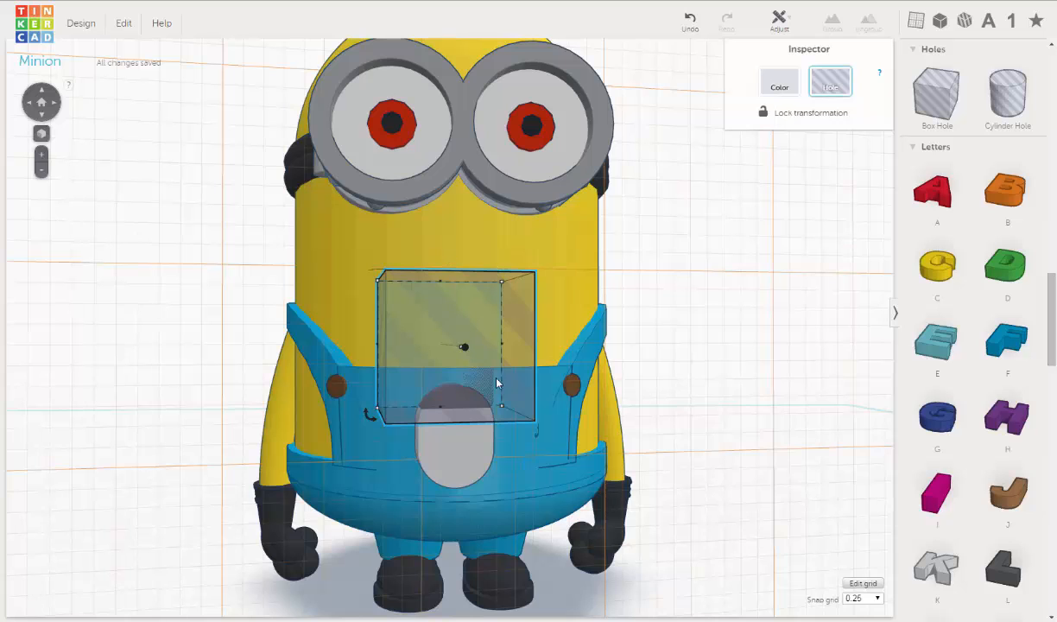
{"action": "right_click_drag", "start_coordinate": [489, 383], "coordinate": [473, 371]}
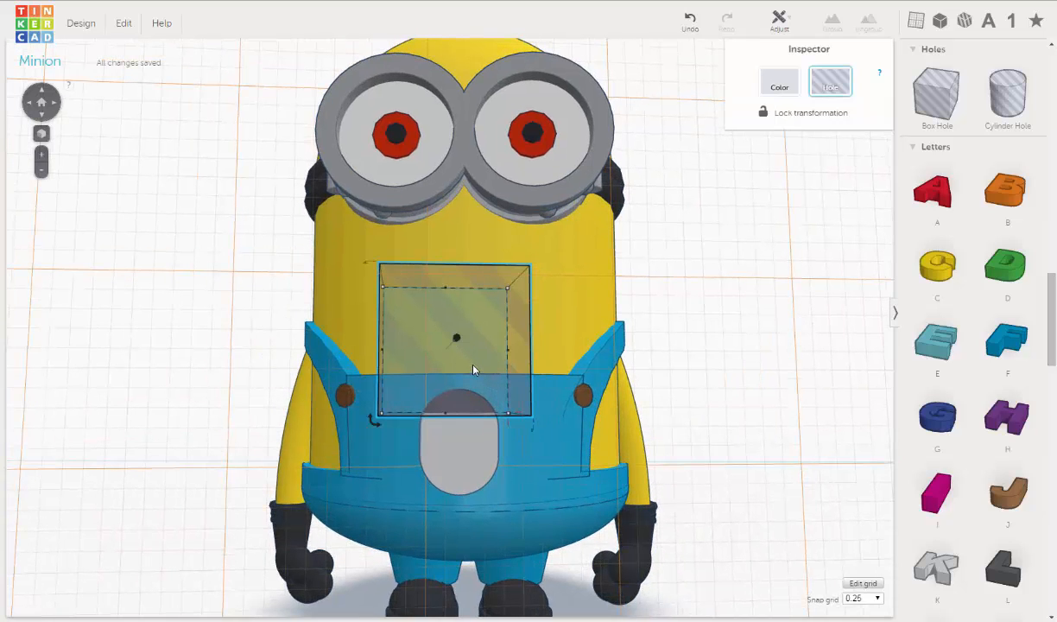
{"action": "key", "text": "Right"}
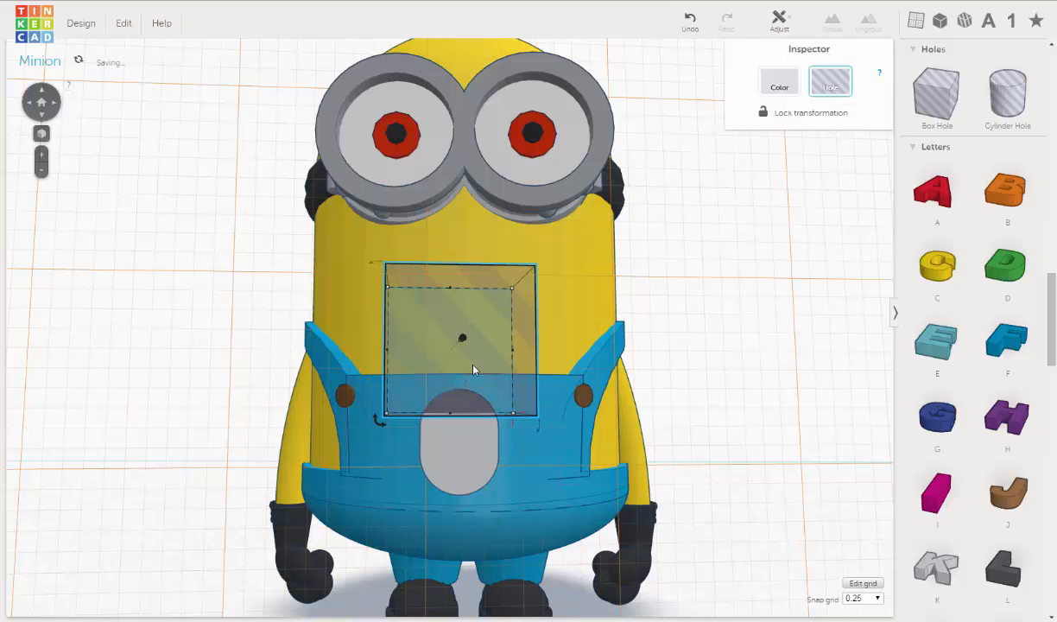
{"action": "key", "text": "ctrl+Down"}
{"action": "key", "text": "ctrl+Down"}
{"action": "key", "text": "ctrl+Down"}
{"action": "key", "text": "ctrl+Down"}
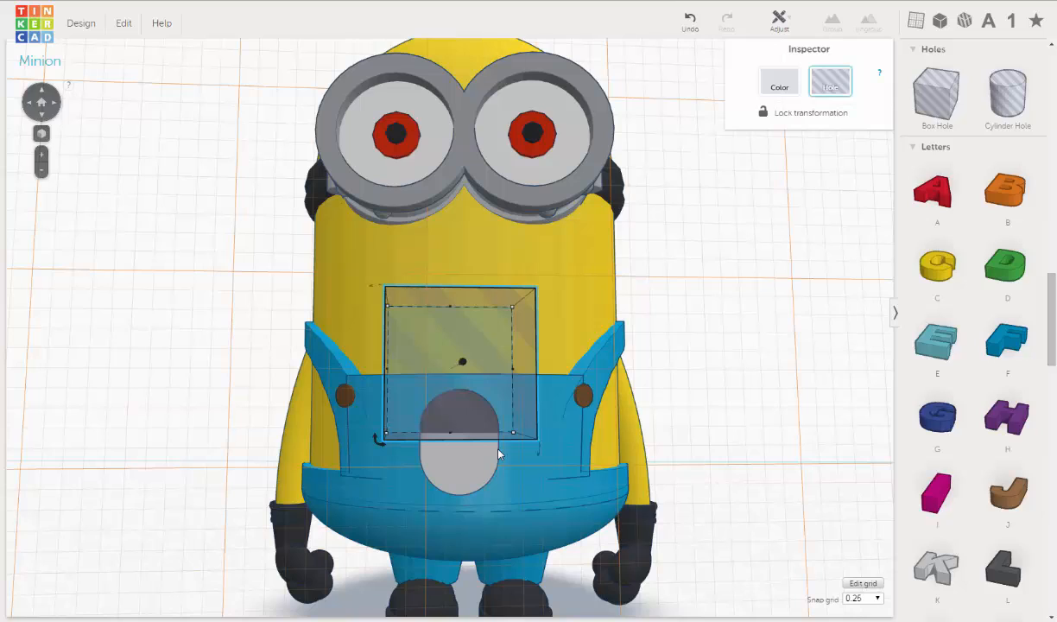
{"action": "key", "text": "Down"}
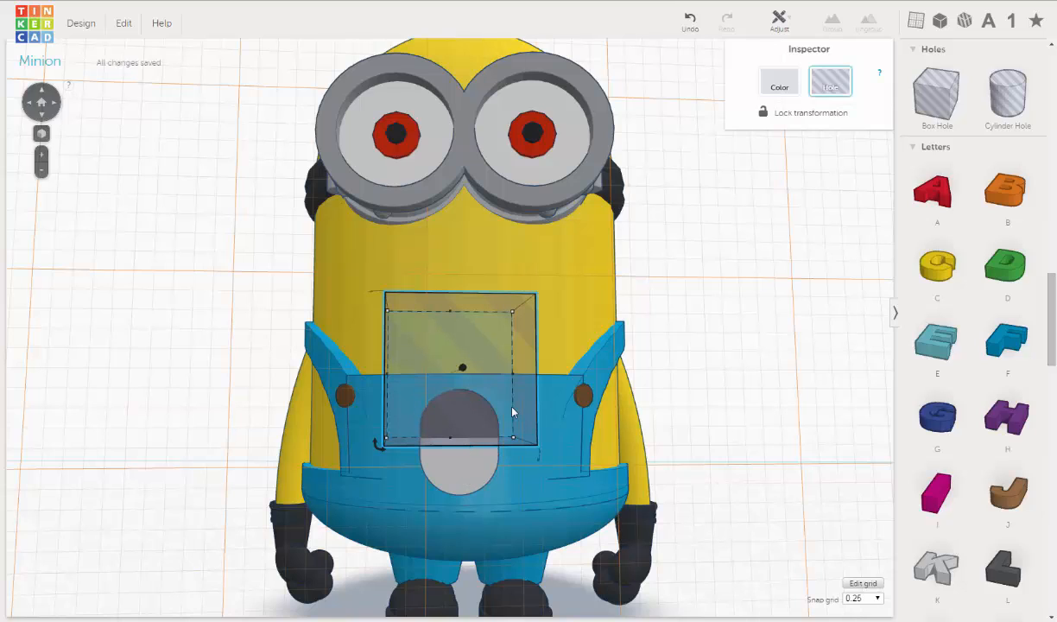
Lower the box hole's upper edge to just above the slot and narrow the hole to 4.25 mm around the slot's sides
{"action": "right_click_drag", "start_coordinate": [479, 352], "coordinate": [430, 325]}
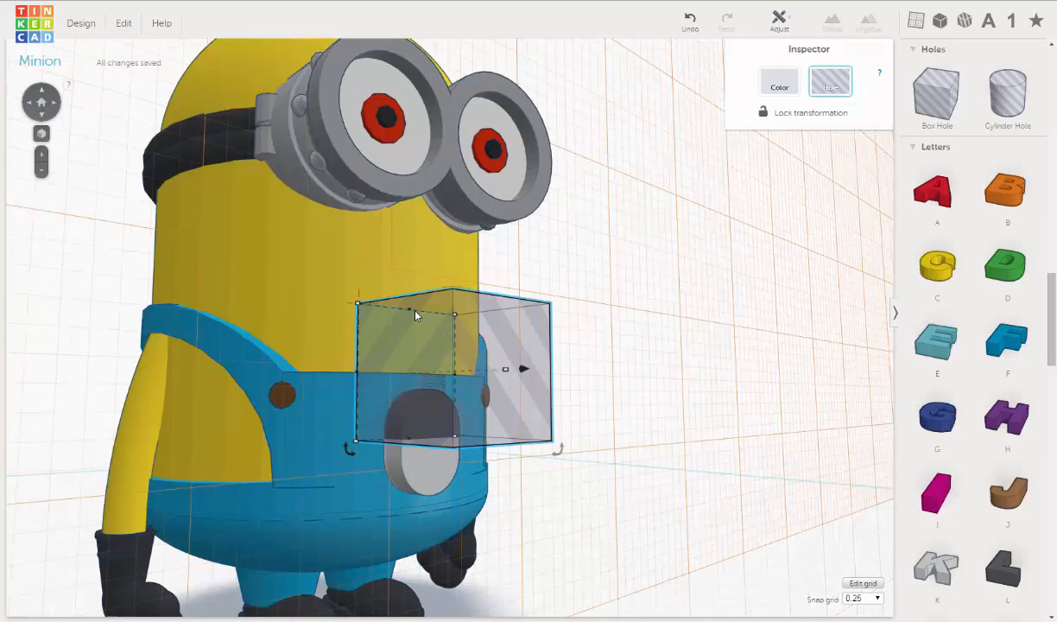
{"action": "left_click_drag", "start_coordinate": [400, 361], "coordinate": [371, 410]}
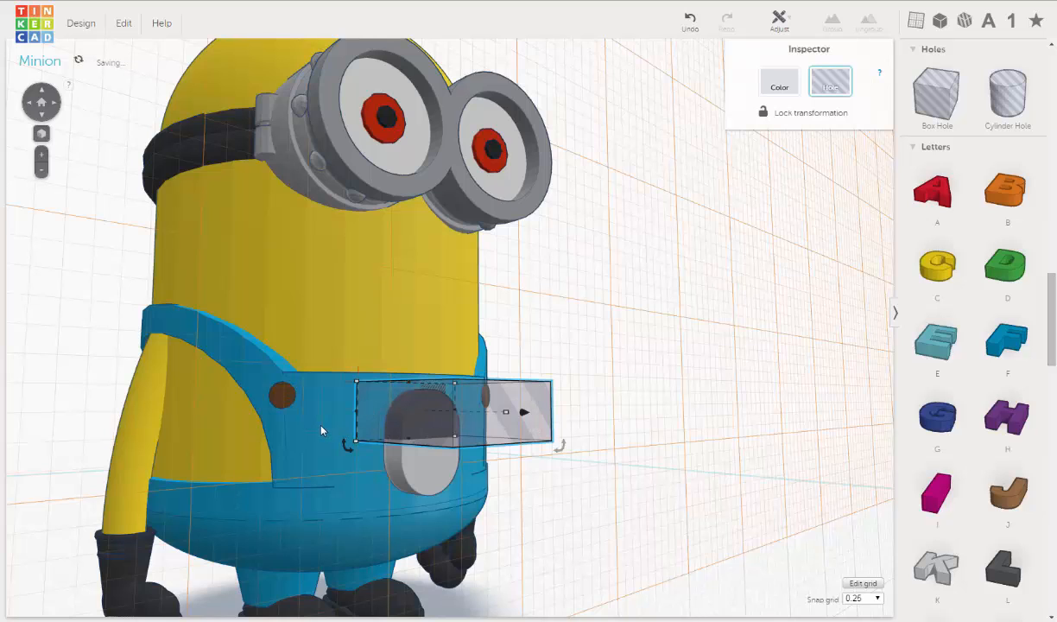
{"action": "right_click_drag", "start_coordinate": [323, 425], "coordinate": [383, 417]}
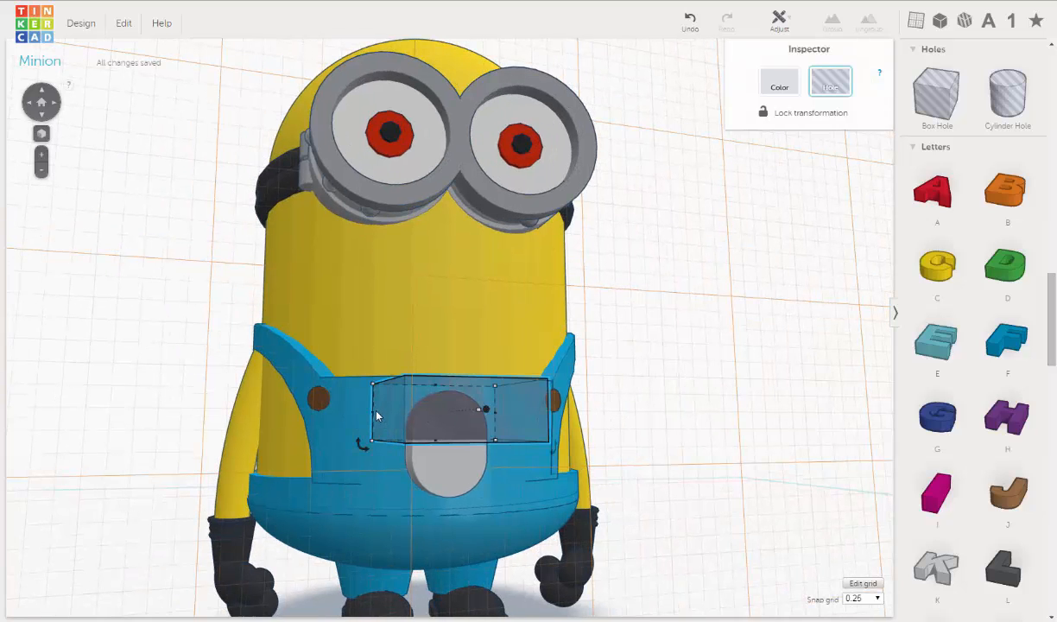
{"action": "mouse_move", "coordinate": [373, 416]}
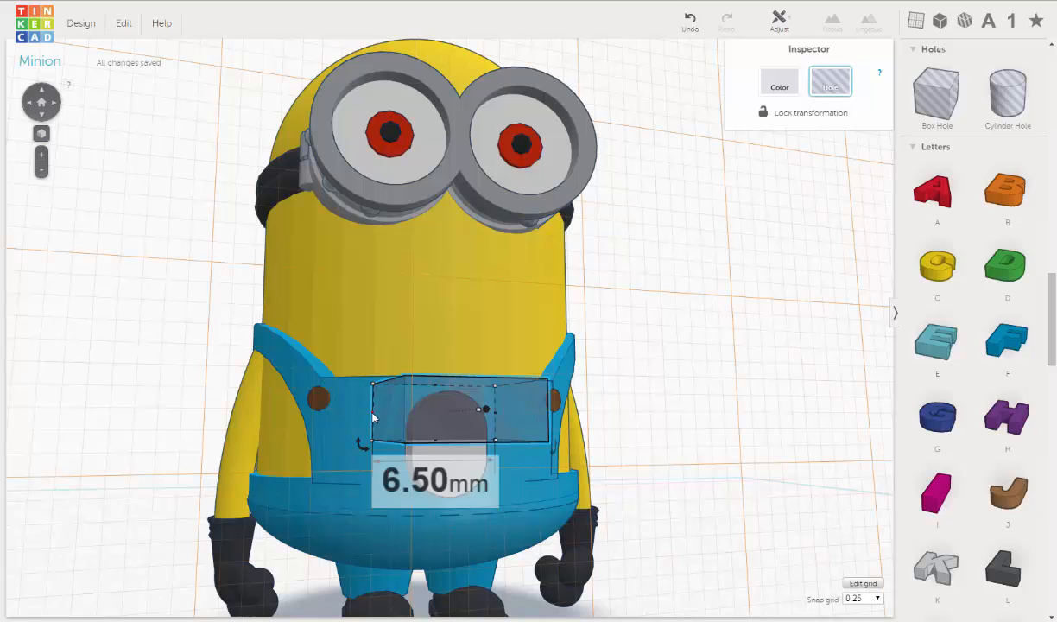
{"action": "left_click_drag", "start_coordinate": [374, 417], "coordinate": [420, 441]}
{"action": "right_click_drag", "start_coordinate": [420, 438], "coordinate": [427, 421]}
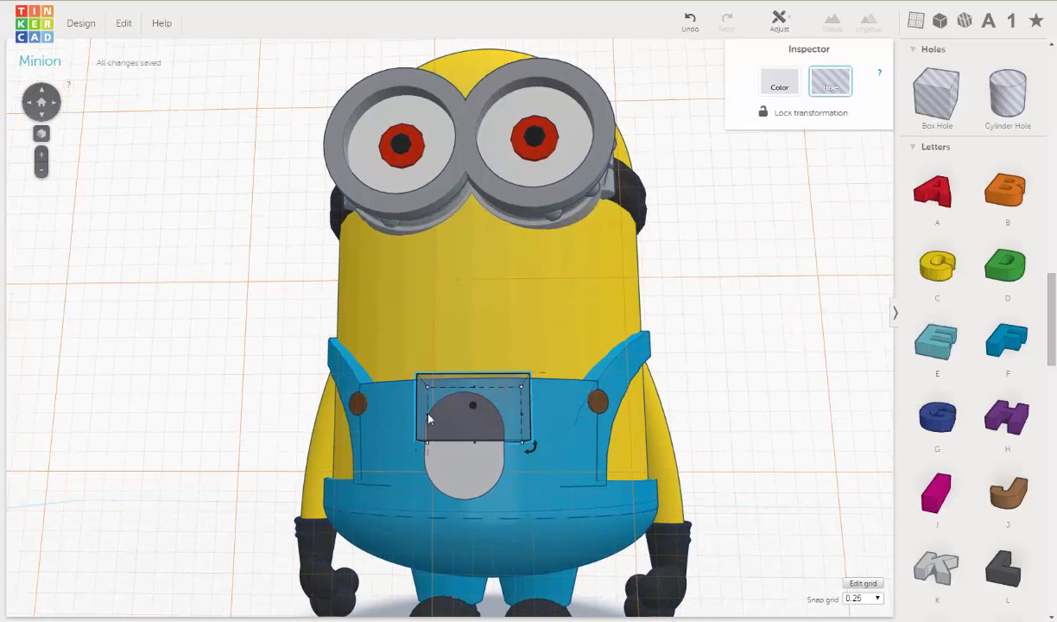
{"action": "left_click_drag", "start_coordinate": [426, 421], "coordinate": [424, 417]}
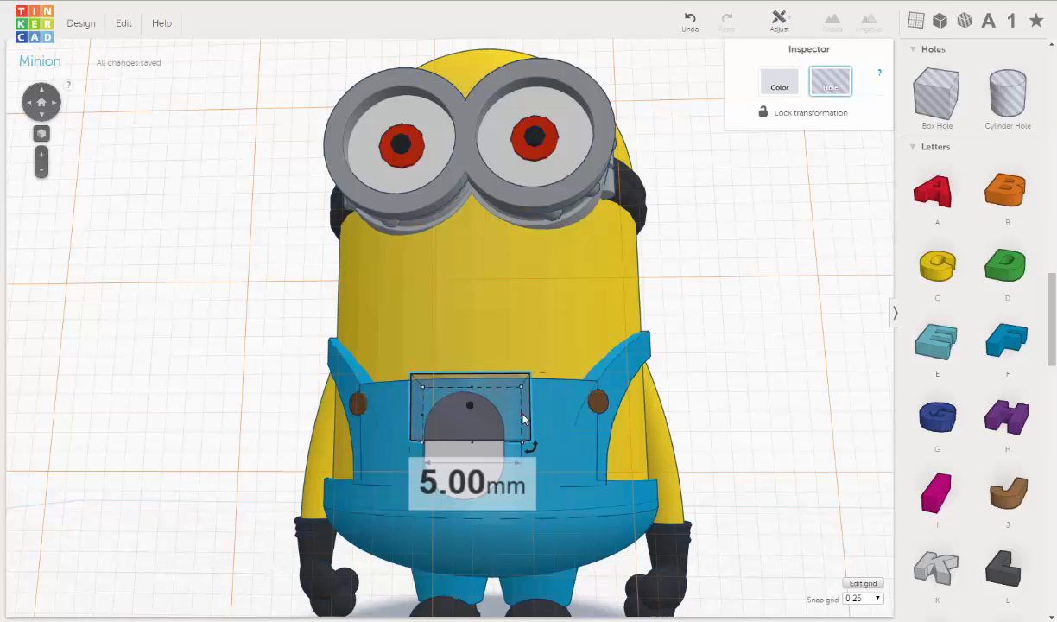
{"action": "left_click_drag", "start_coordinate": [522, 416], "coordinate": [507, 419]}
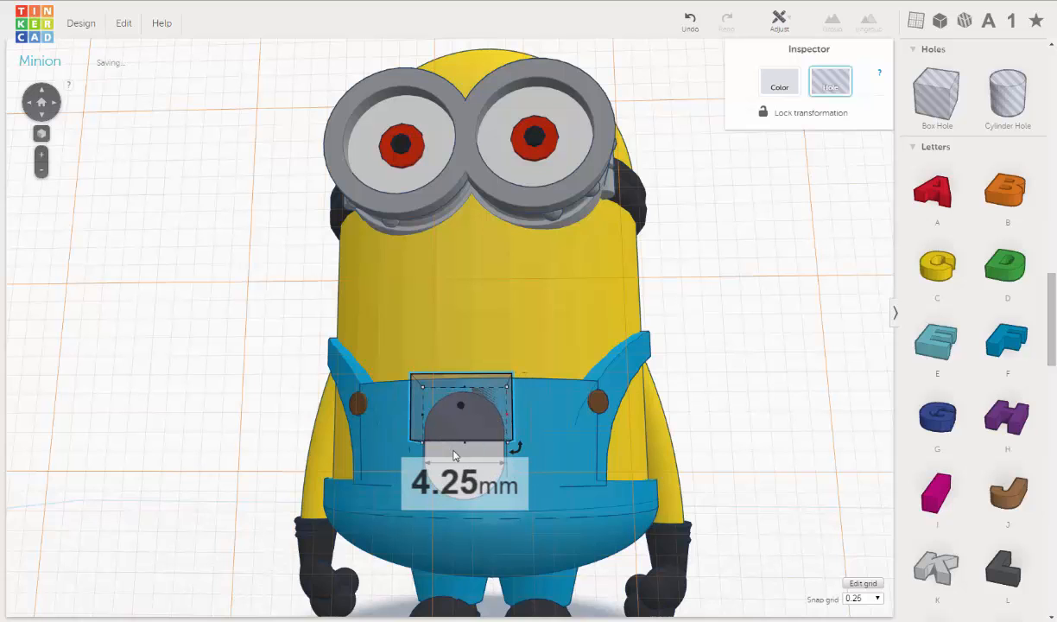
Reduce the box hole's depth to slightly beyond the slot's front face and group both shapes to cut off the slot's upper half
{"action": "right_click_drag", "start_coordinate": [474, 457], "coordinate": [527, 415]}
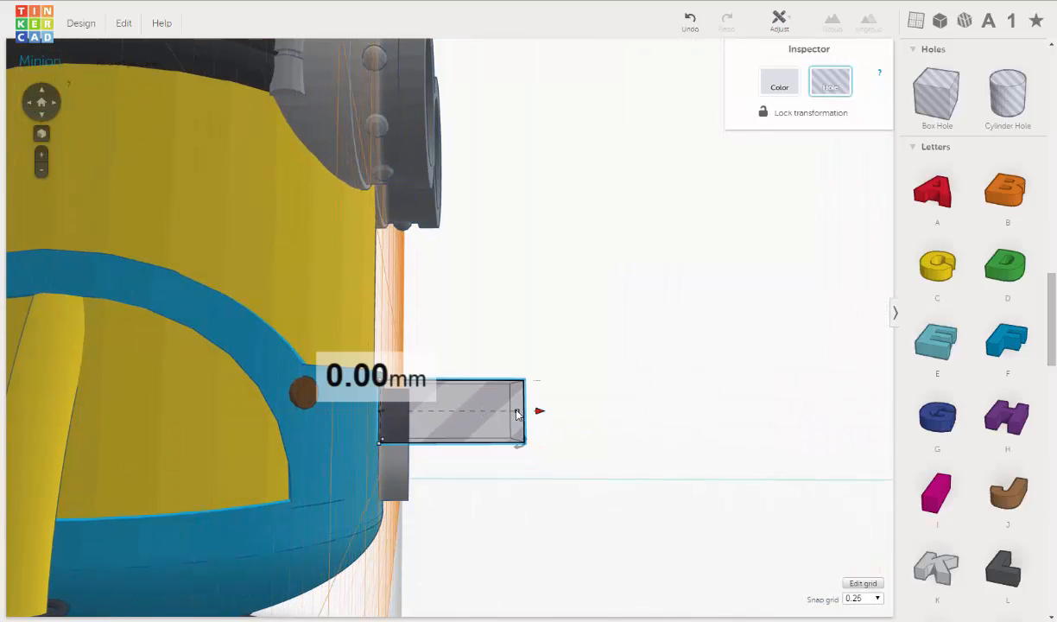
{"action": "left_click_drag", "start_coordinate": [517, 412], "coordinate": [410, 416]}
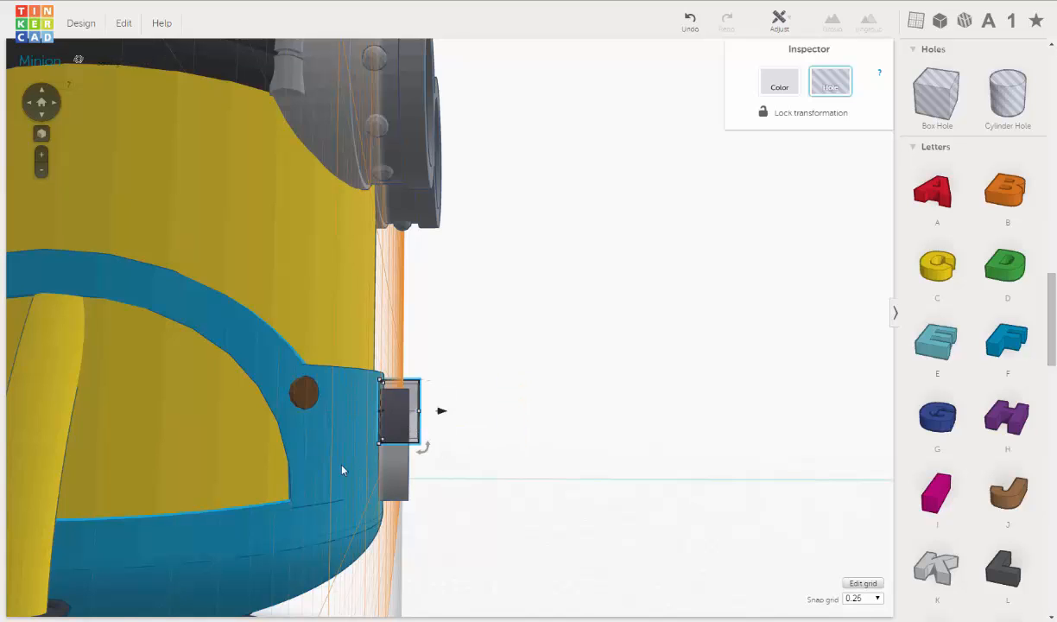
{"action": "right_click_drag", "start_coordinate": [272, 460], "coordinate": [254, 457]}
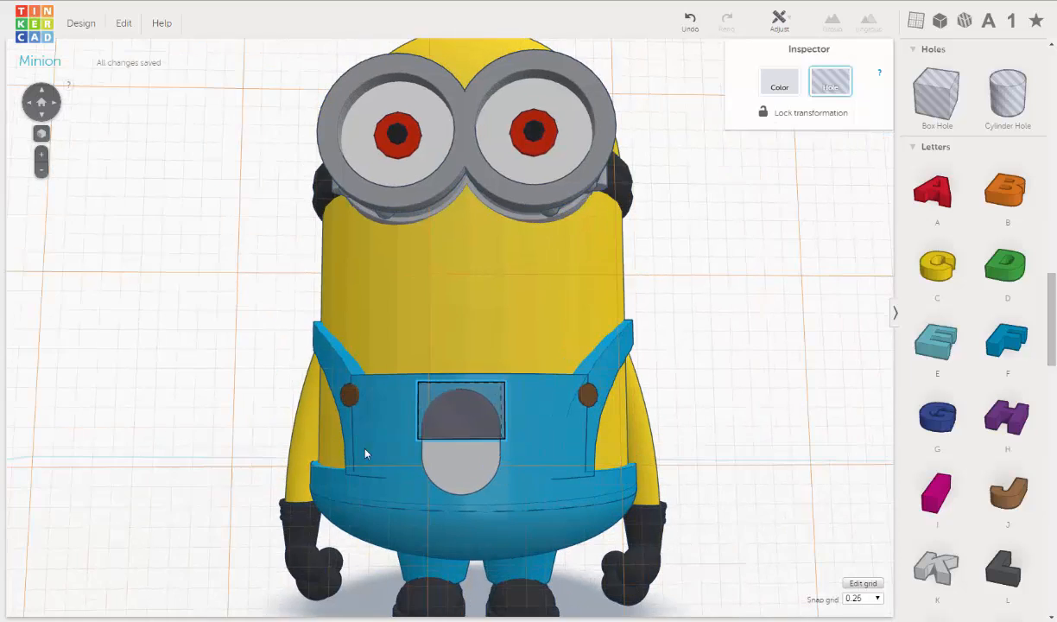
{"action": "left_click", "coordinate": [465, 460], "text": "shift"}
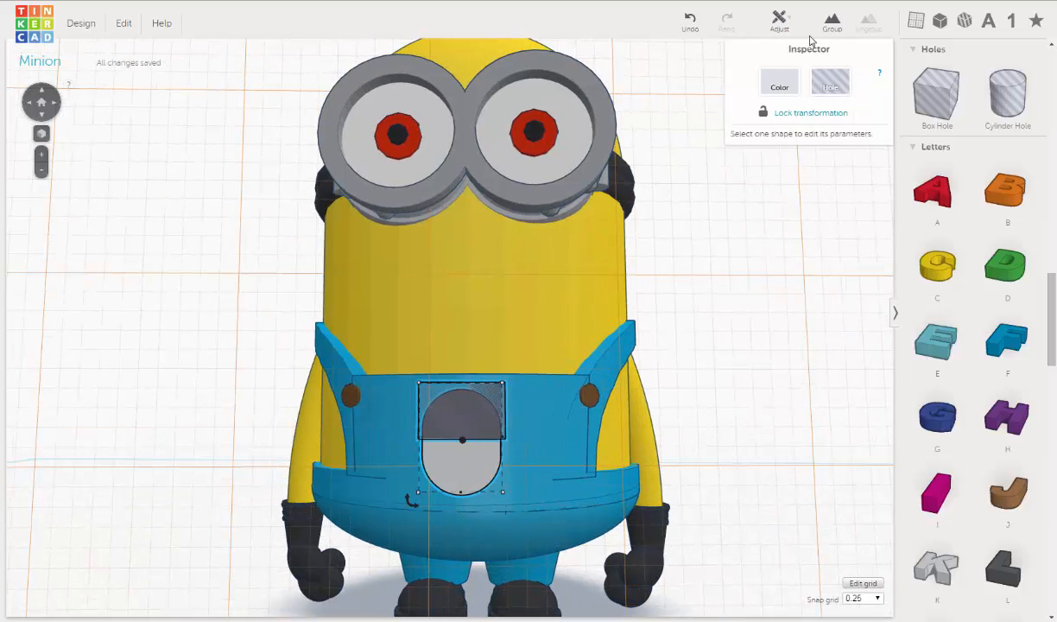
{"action": "left_click", "coordinate": [836, 26]}
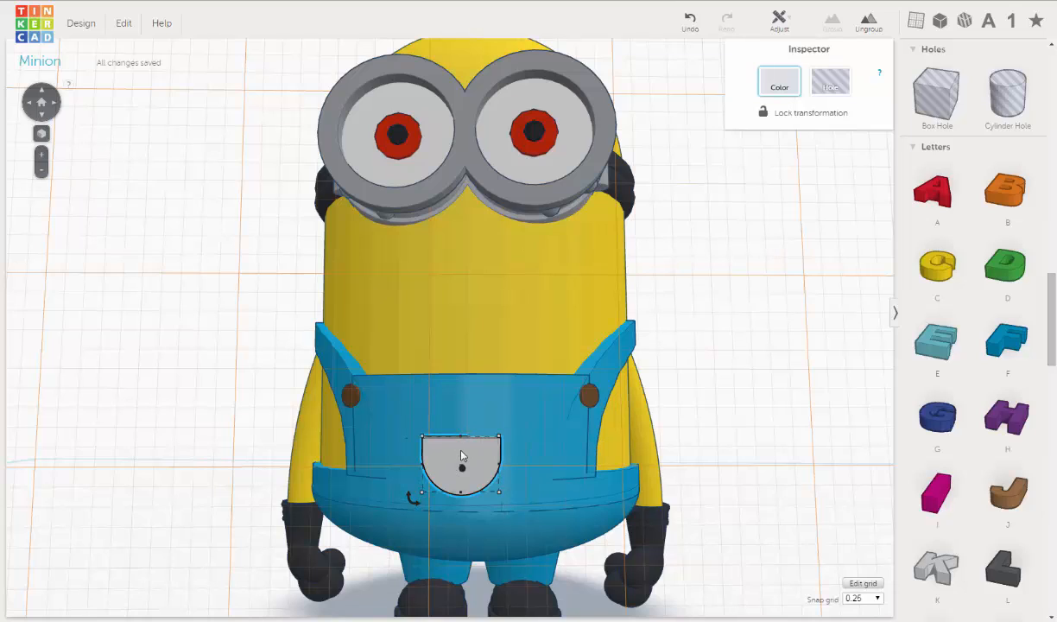
Nudge the half-slot pocket four 0.25 mm snap steps up on the bib
{"action": "right_click_drag", "start_coordinate": [475, 436], "coordinate": [481, 434]}
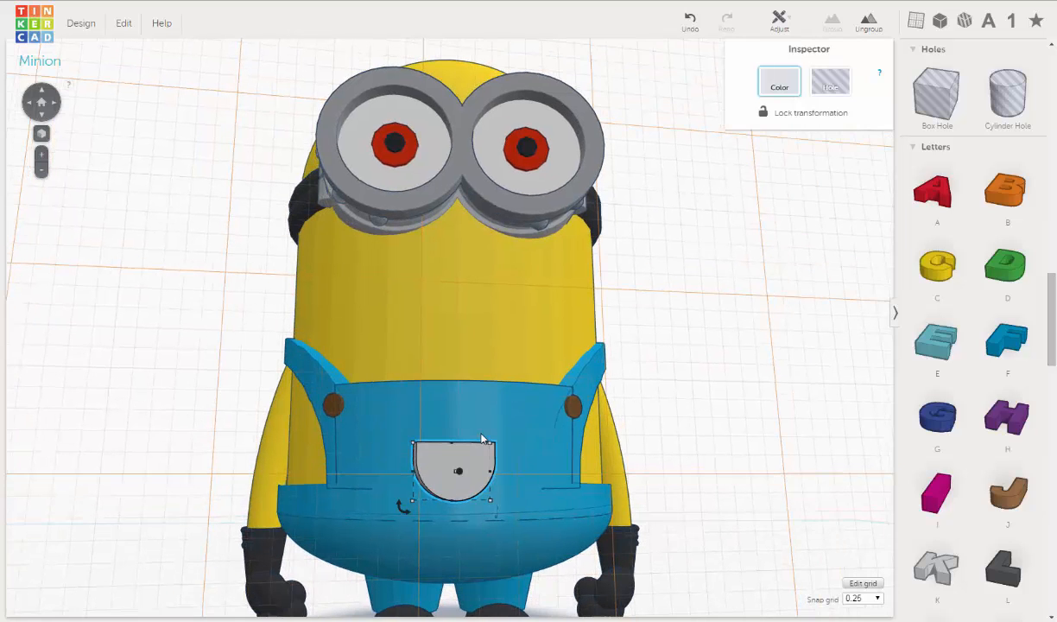
{"action": "key", "text": "ctrl+Up"}
{"action": "key", "text": "ctrl+Up"}
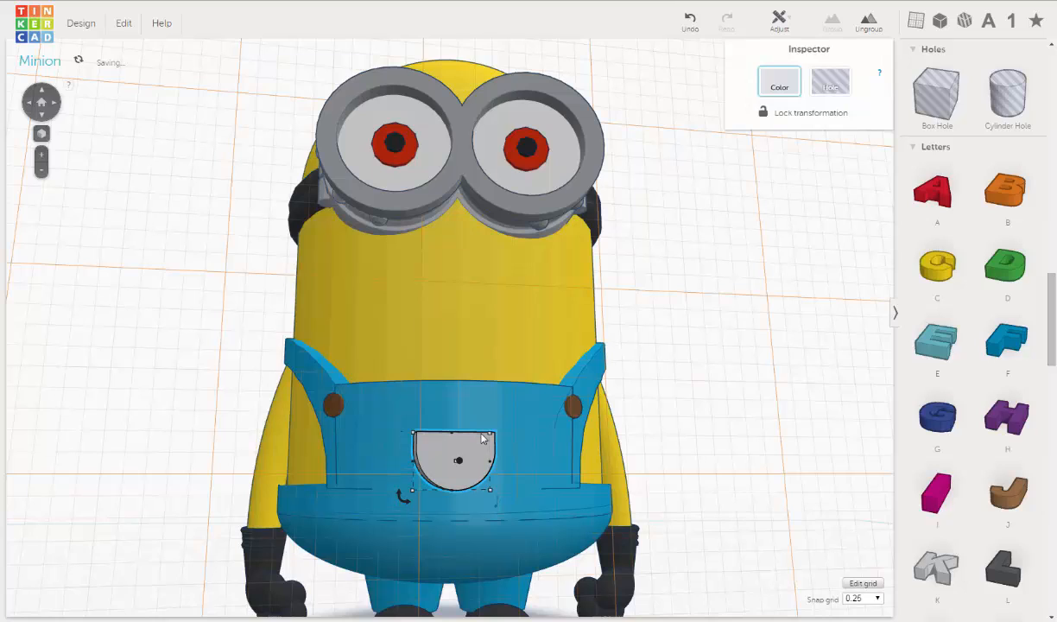
{"action": "key", "text": "ctrl+Up"}
{"action": "key", "text": "ctrl+Up"}
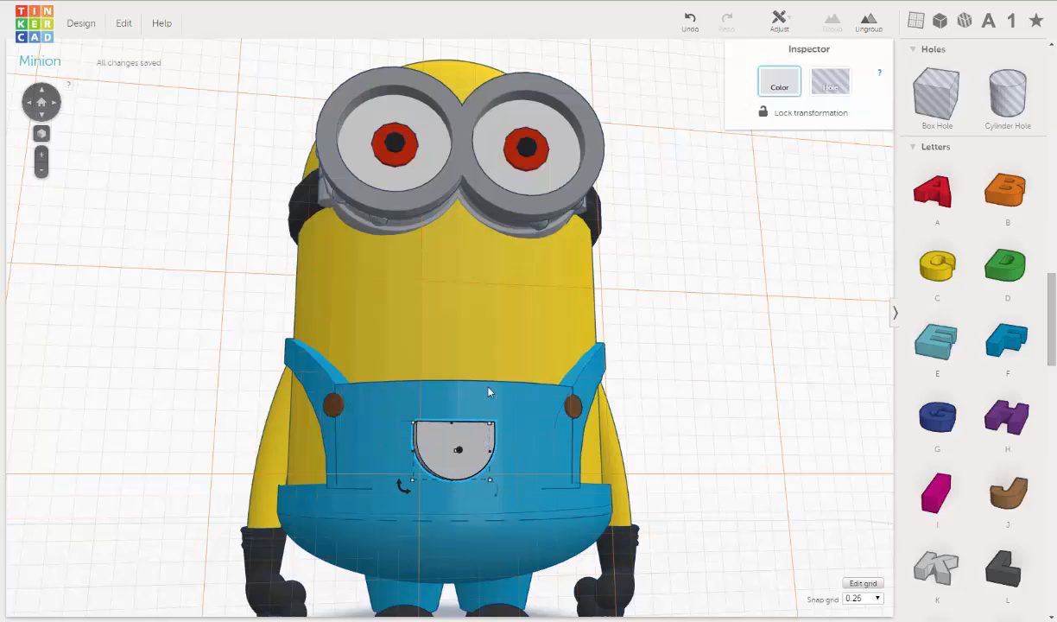
{"action": "right_click_drag", "start_coordinate": [488, 392], "coordinate": [506, 250]}
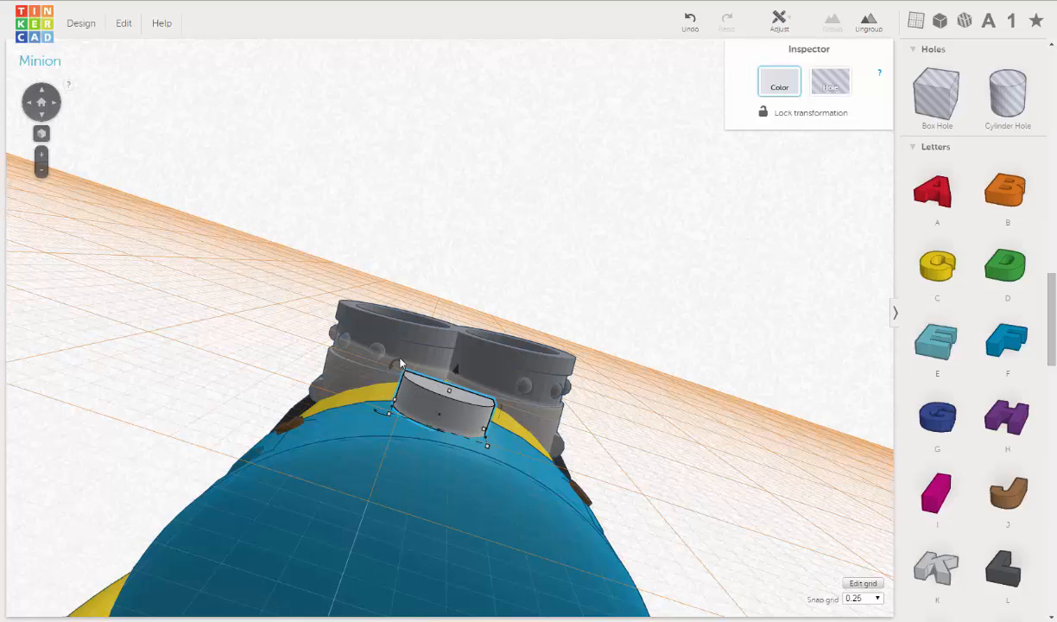
{"action": "left_click_drag", "start_coordinate": [400, 363], "coordinate": [395, 342]}
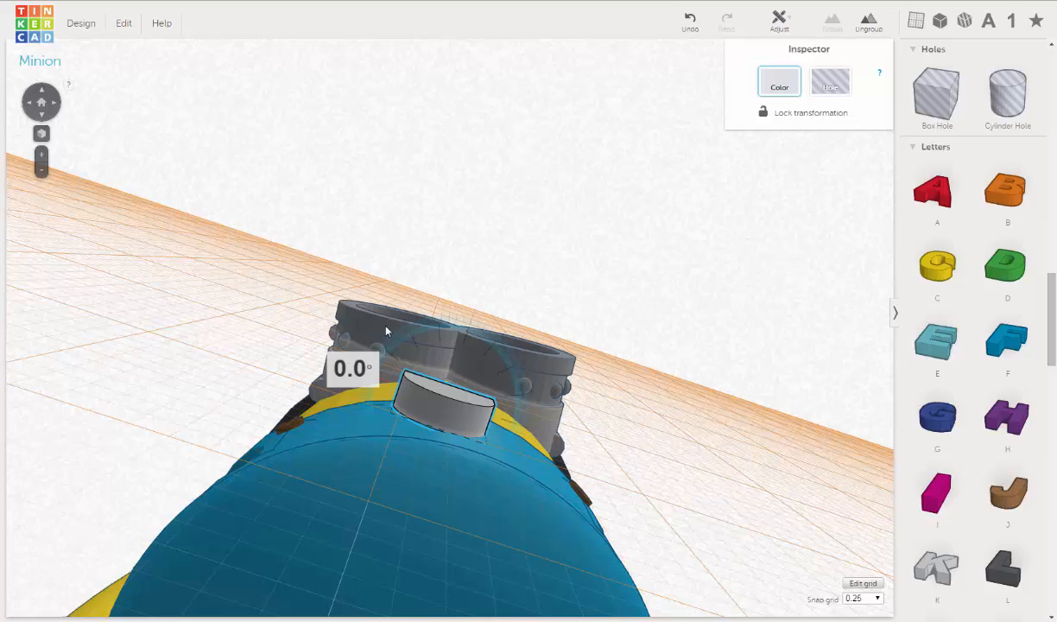
{"action": "left_click_drag", "start_coordinate": [383, 332], "coordinate": [351, 324]}
{"action": "mouse_move", "coordinate": [431, 350]}
{"action": "left_mouse_down"}
{"action": "mouse_move", "coordinate": [456, 377]}
{"action": "mouse_move", "coordinate": [435, 355]}
{"action": "left_mouse_up"}
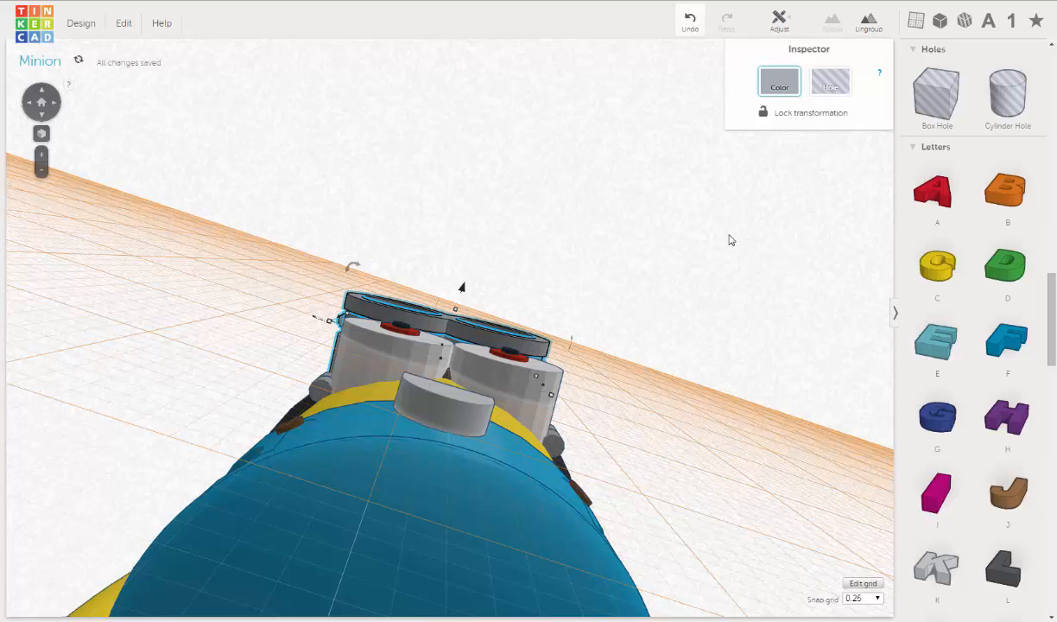
{"action": "key", "text": "ctrl+z"}
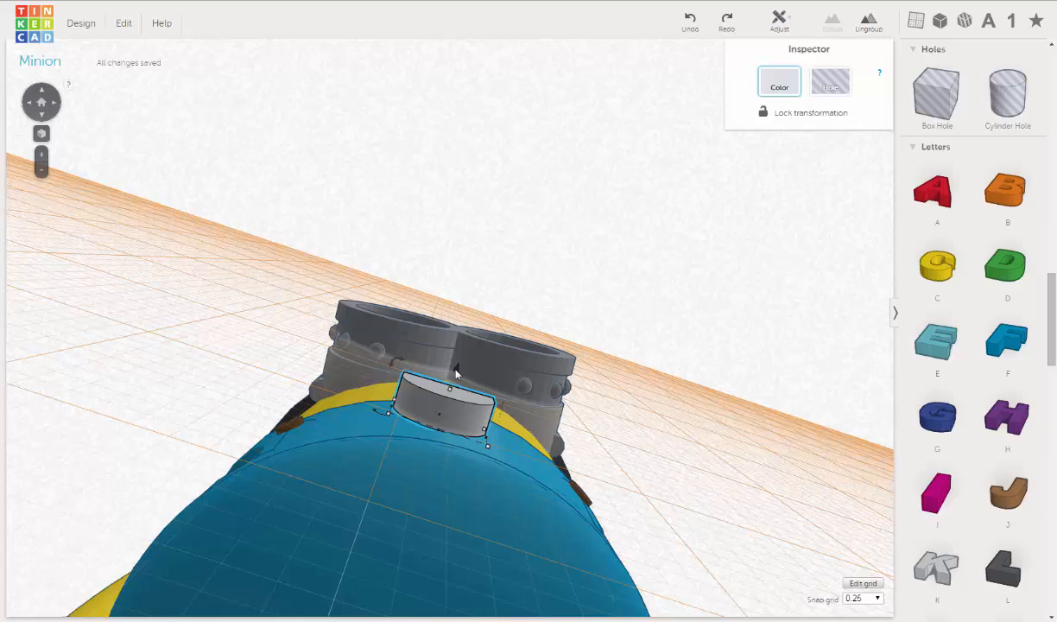
Push the half-slot pocket about 0.6 mm into the bib's front surface and try a slight rotation
{"action": "mouse_move", "coordinate": [456, 372]}
{"action": "left_click_drag", "start_coordinate": [456, 372], "coordinate": [442, 400]}
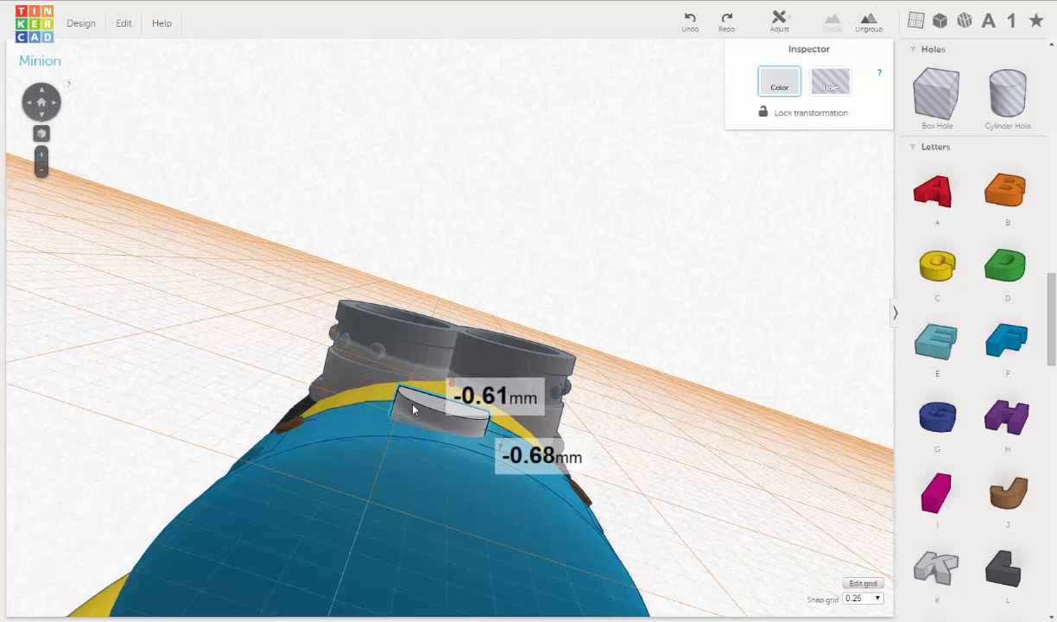
{"action": "left_click_drag", "start_coordinate": [394, 375], "coordinate": [376, 359]}
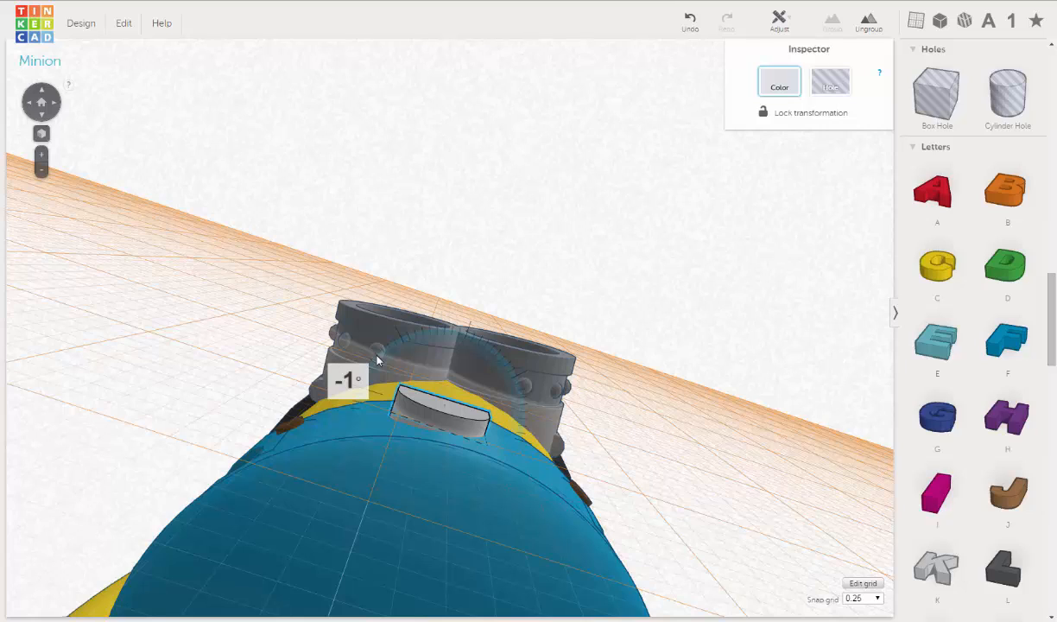
{"action": "left_click_drag", "start_coordinate": [376, 360], "coordinate": [511, 446]}
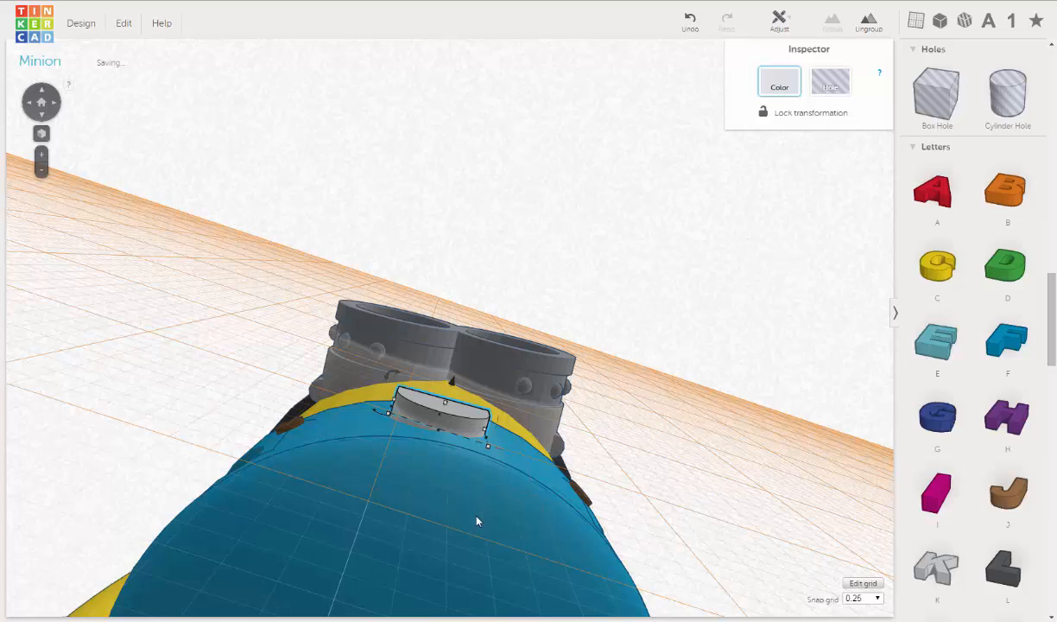
Enlarge the half-slot pocket from its upper right corner and nudge it two 0.25 mm snap steps left towards the bib's centre
{"action": "right_click_drag", "start_coordinate": [476, 521], "coordinate": [475, 541]}
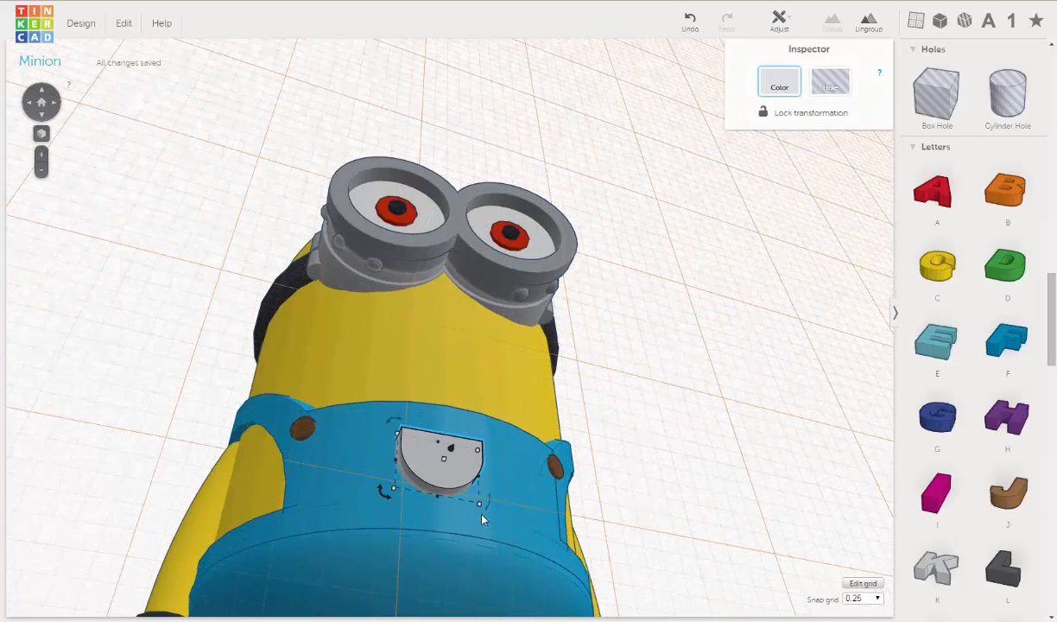
{"action": "right_click_drag", "start_coordinate": [496, 481], "coordinate": [522, 369]}
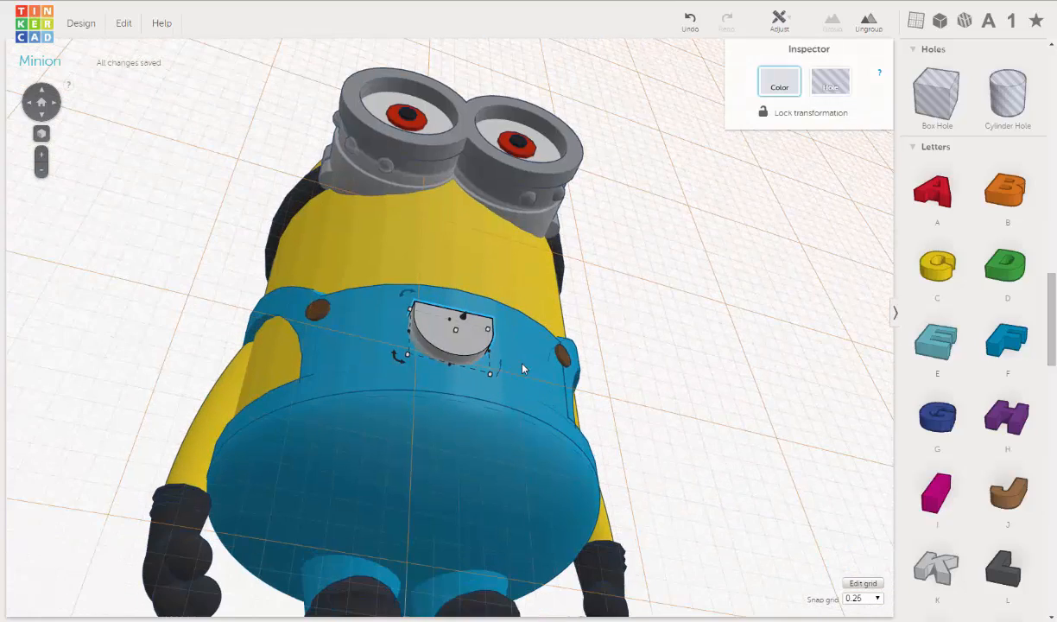
{"action": "right_click_drag", "start_coordinate": [501, 442], "coordinate": [482, 344]}
{"action": "scroll", "coordinate": [471, 347], "scroll_direction": "up", "scroll_amount": 3}
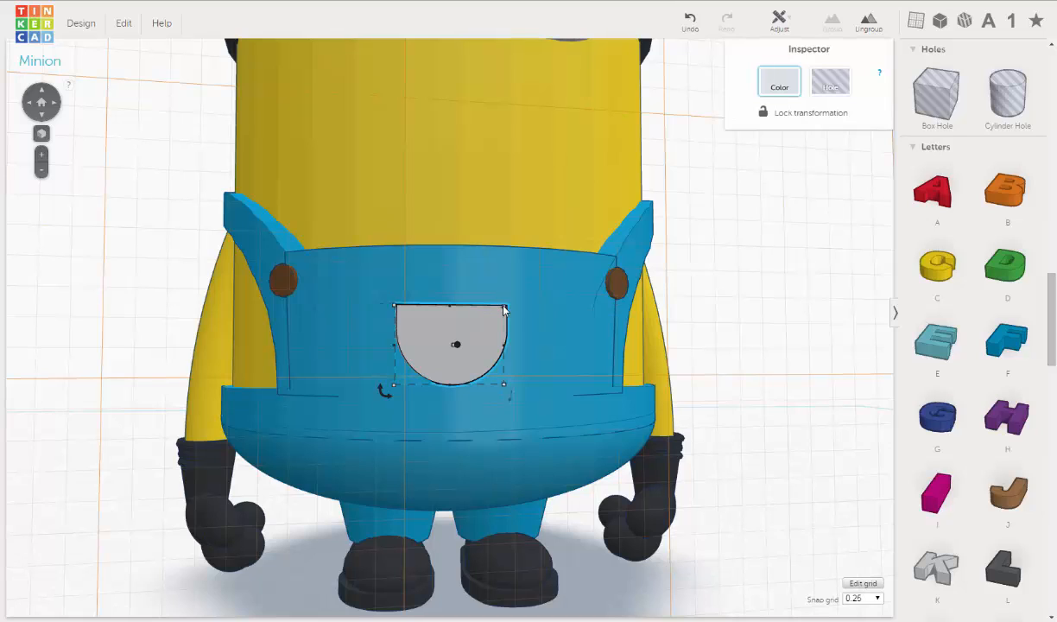
{"action": "left_click_drag", "start_coordinate": [505, 311], "coordinate": [506, 312]}
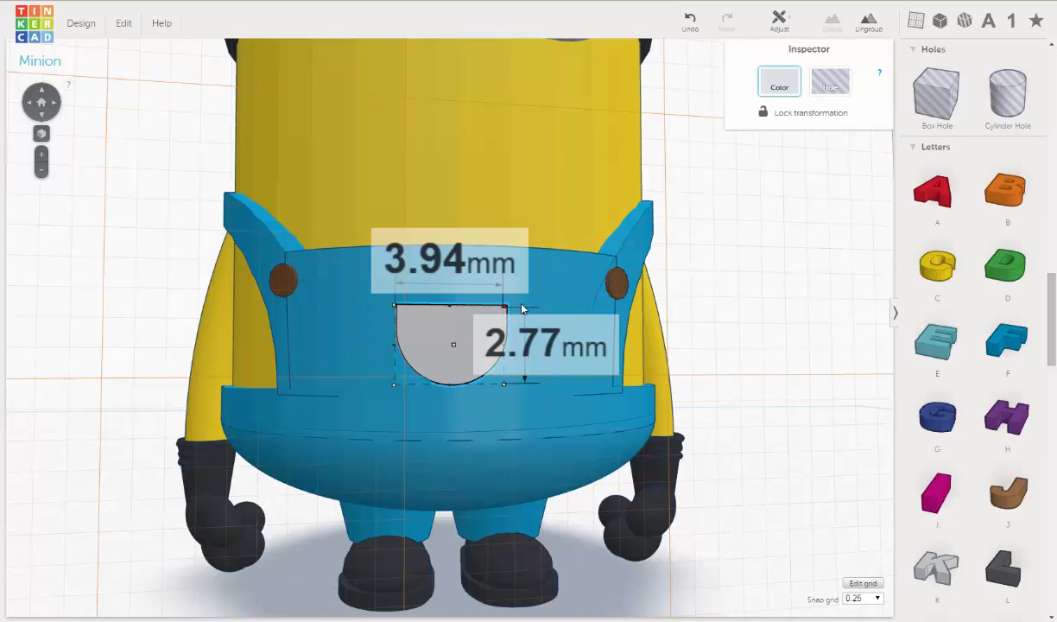
{"action": "left_click_drag", "start_coordinate": [524, 305], "coordinate": [524, 293]}
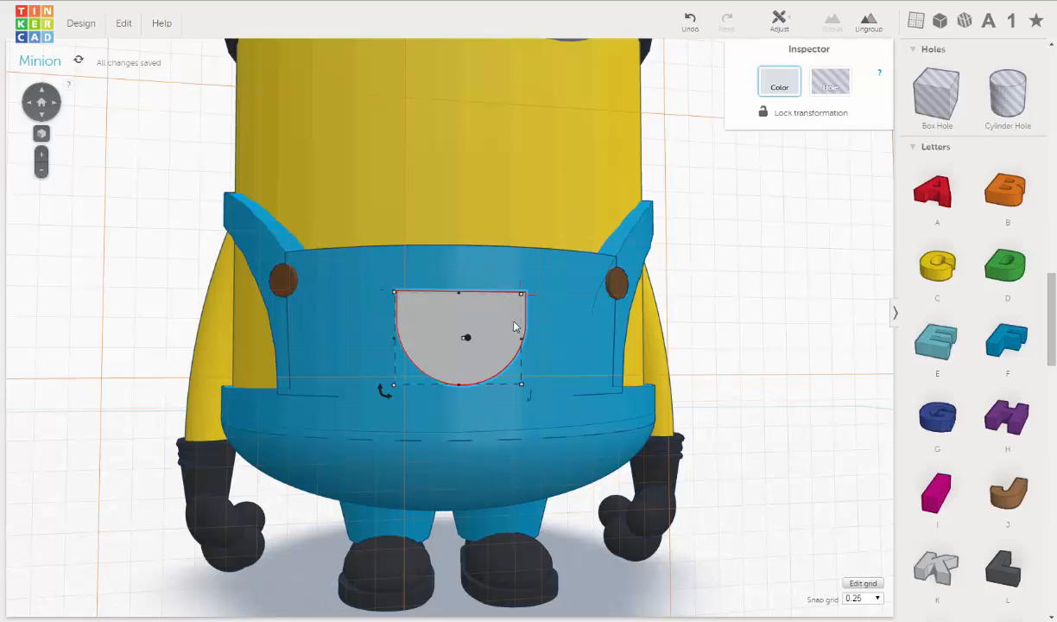
{"action": "key", "text": "Left"}
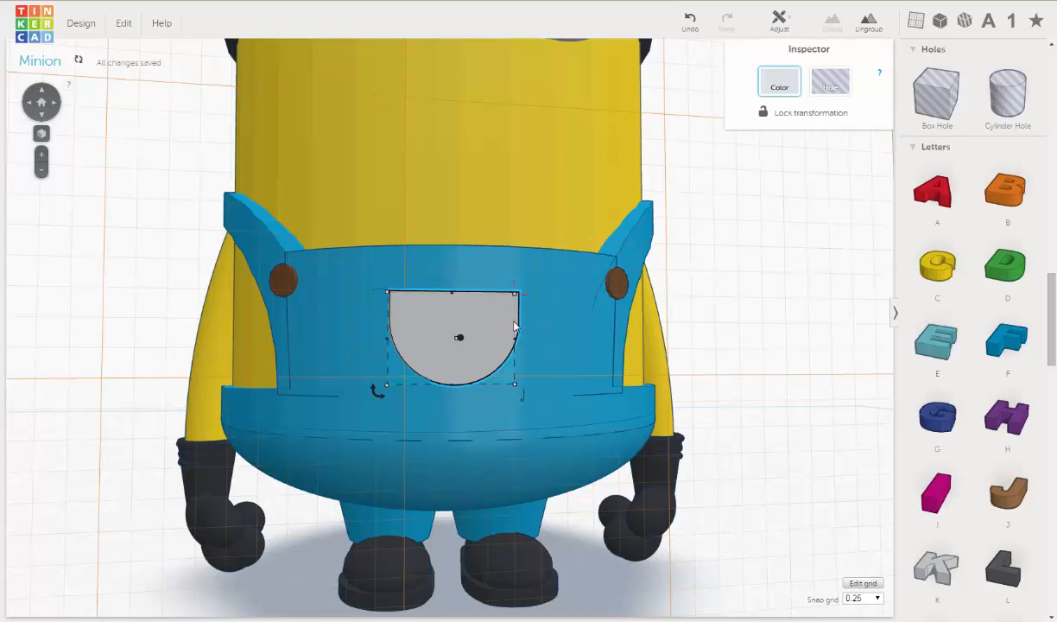
{"action": "key", "text": "Left"}
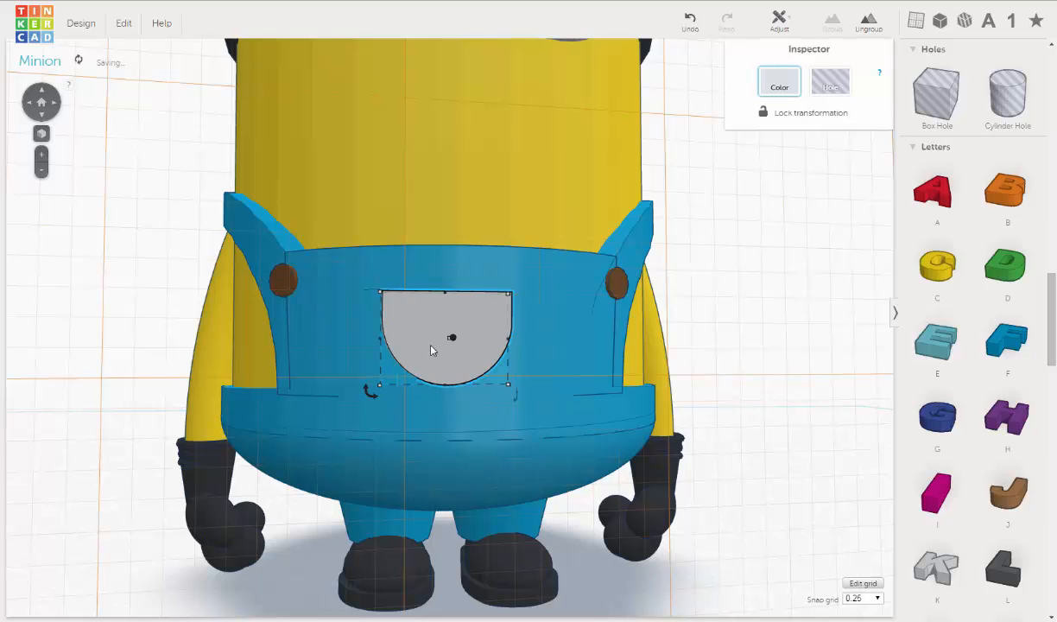
Sink the enlarged pocket deeper into the bib so that only a thin layer protrudes from the front surface
{"action": "right_click_drag", "start_coordinate": [465, 334], "coordinate": [648, 354]}
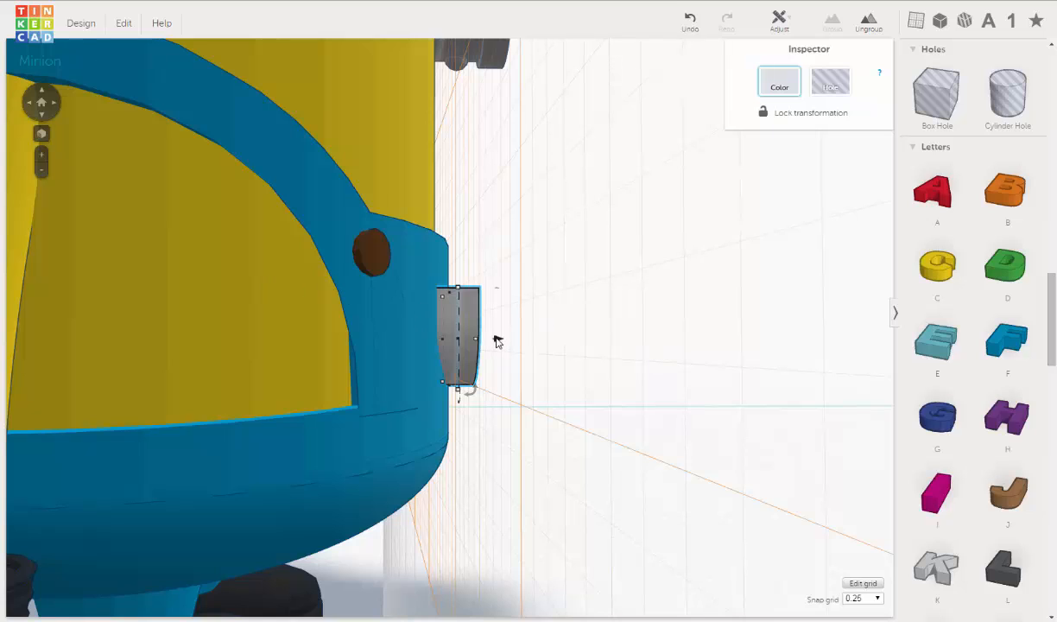
{"action": "left_click", "coordinate": [496, 343]}
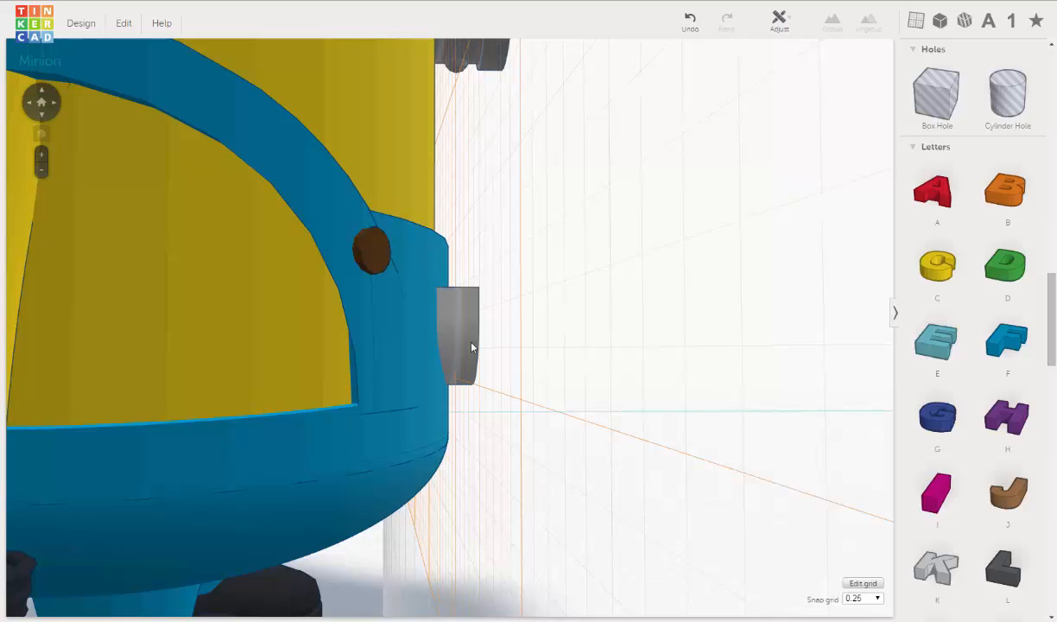
{"action": "left_click", "coordinate": [471, 347]}
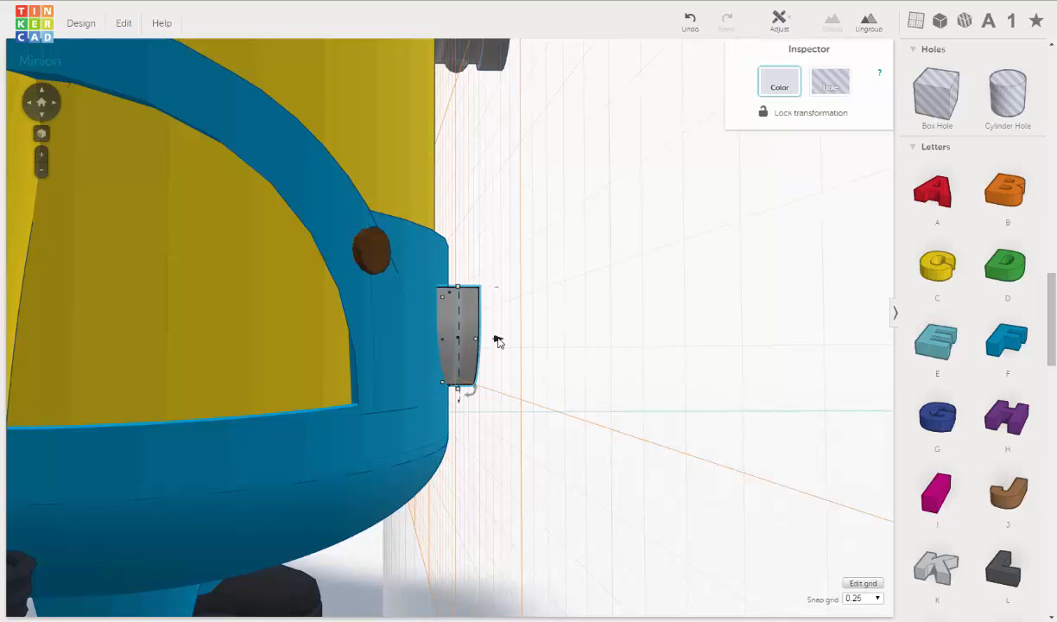
{"action": "left_click_drag", "start_coordinate": [498, 342], "coordinate": [455, 335]}
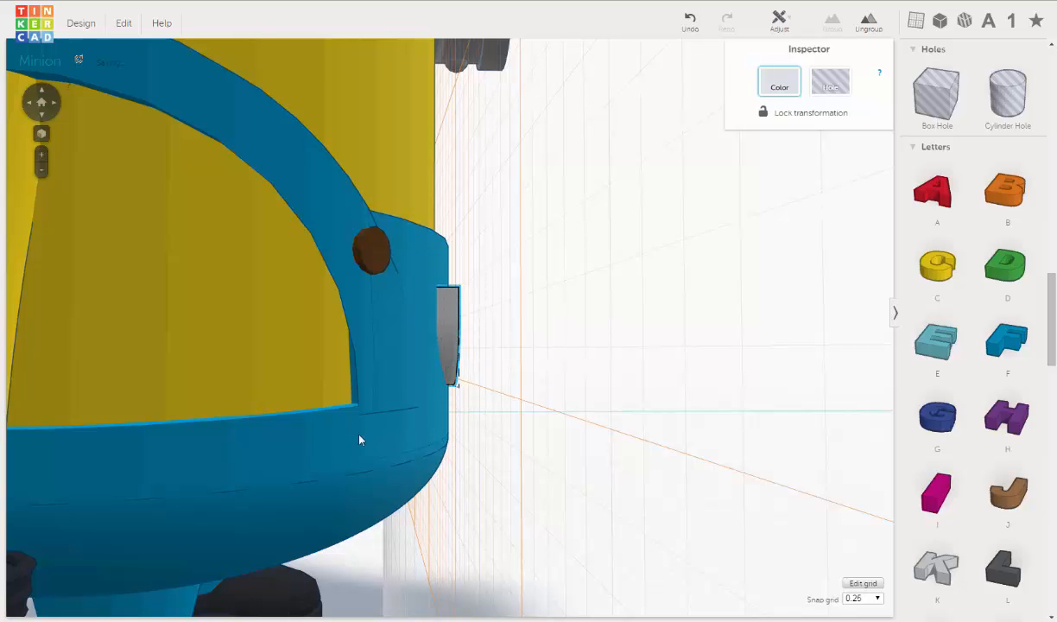
Recolour the pocket with the blue preset 009ed7 to match the overalls and deselect it
{"action": "right_click_drag", "start_coordinate": [360, 439], "coordinate": [235, 417]}
{"action": "right_click_drag", "start_coordinate": [231, 416], "coordinate": [222, 414]}
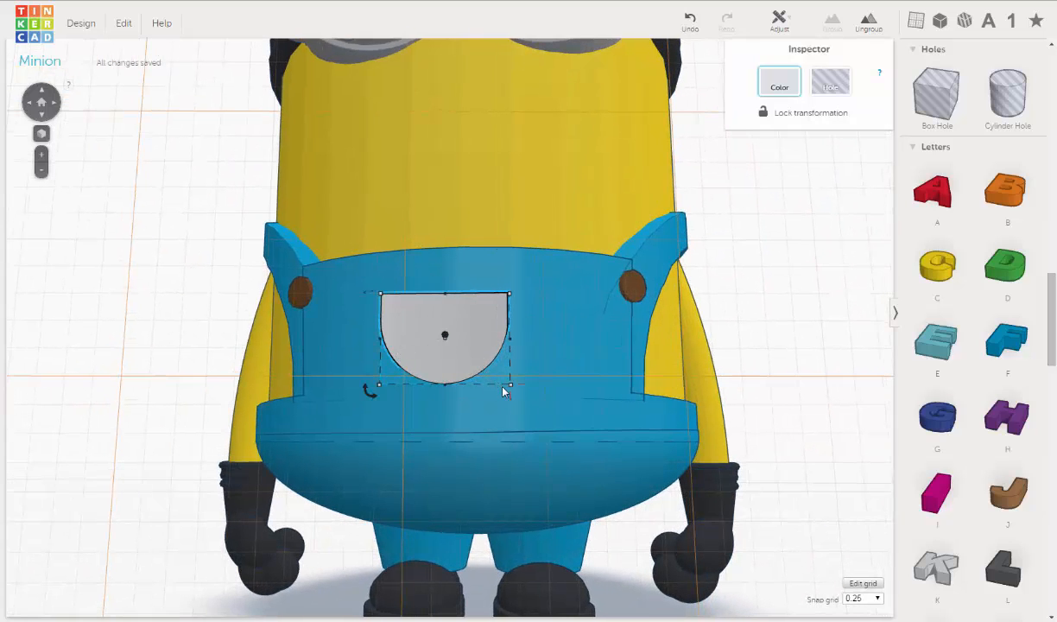
{"action": "right_click_drag", "start_coordinate": [503, 392], "coordinate": [508, 389]}
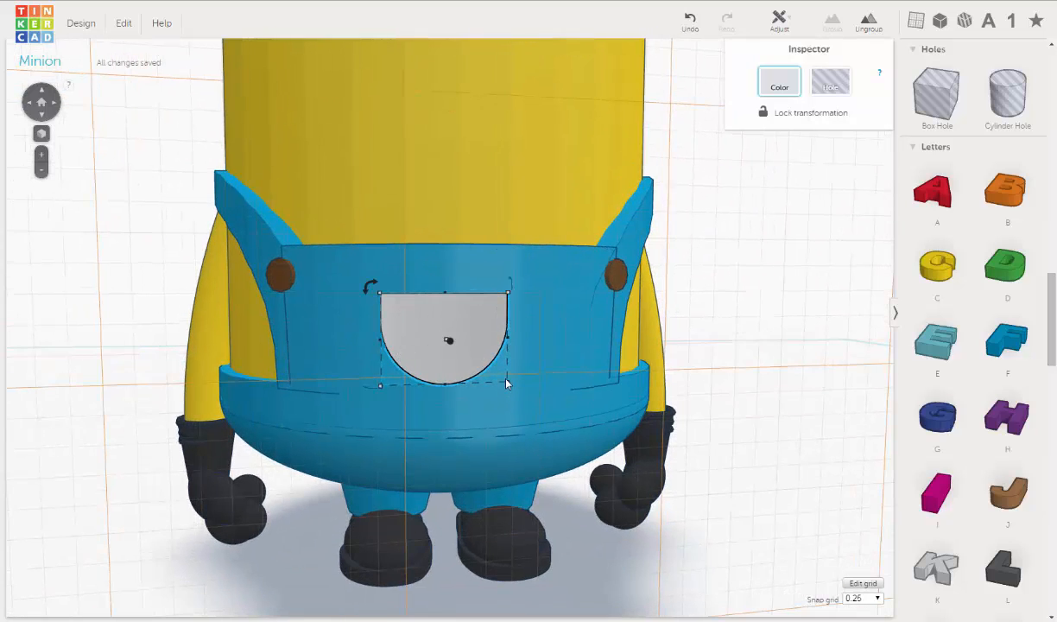
{"action": "scroll", "coordinate": [511, 384], "scroll_direction": "down", "scroll_amount": 3}
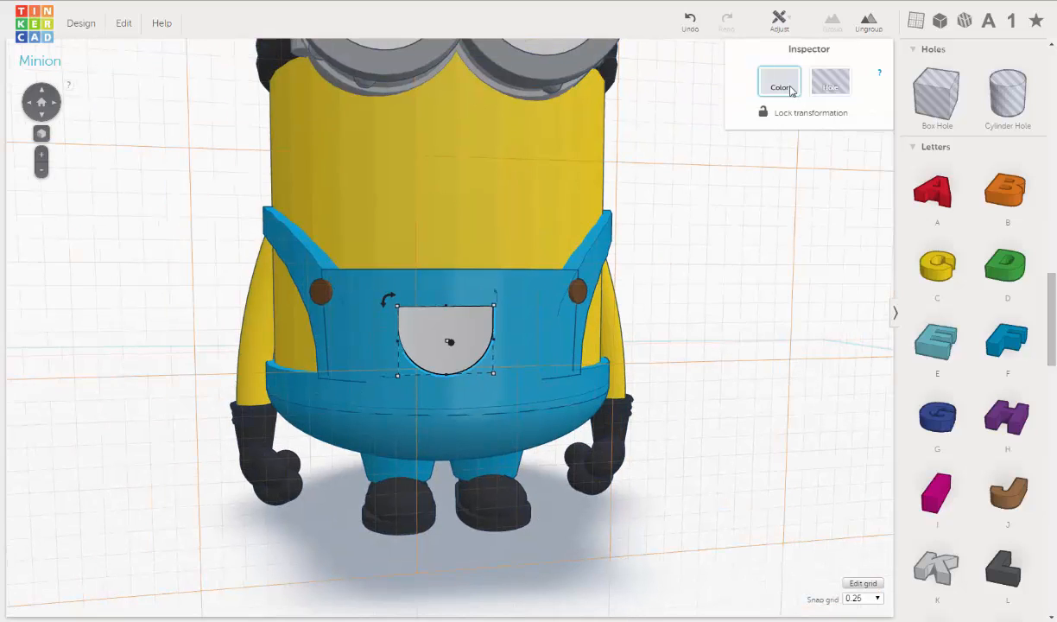
{"action": "left_click", "coordinate": [782, 85]}
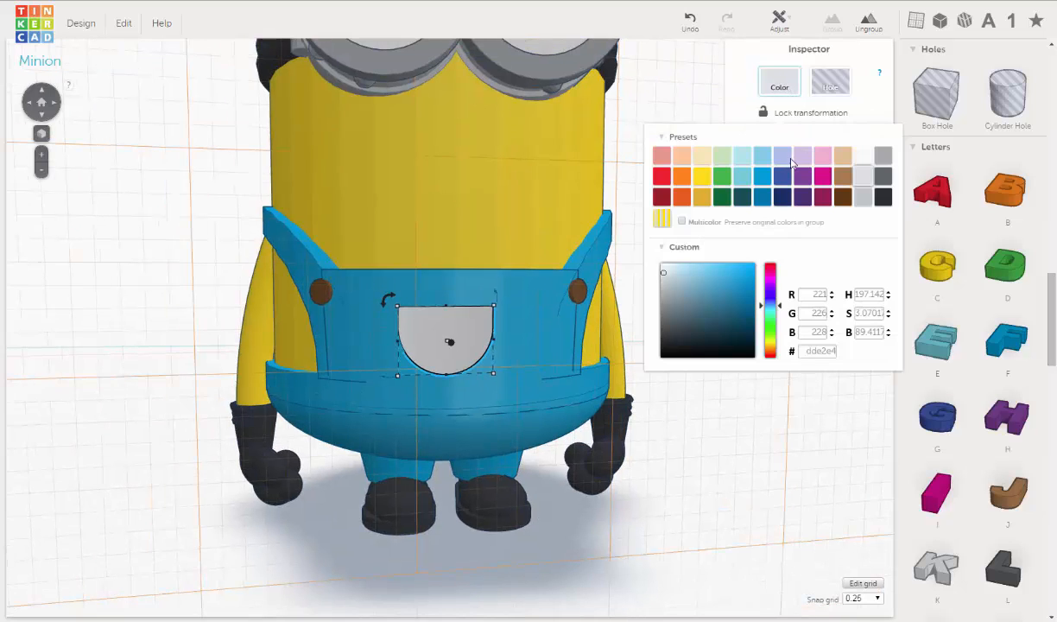
{"action": "left_click", "coordinate": [761, 179]}
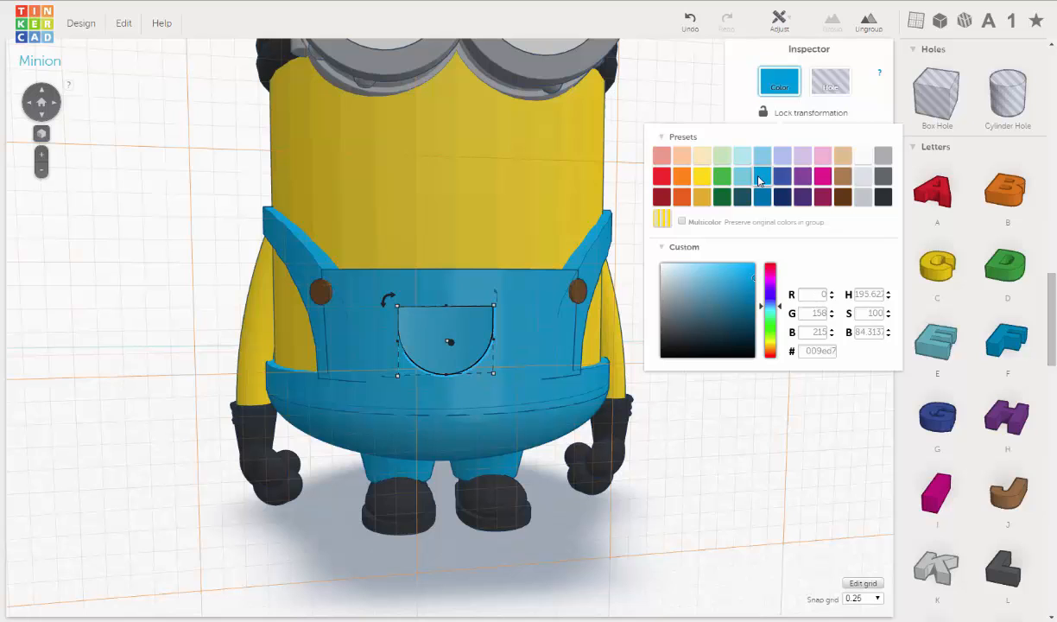
{"action": "key", "text": "Escape"}
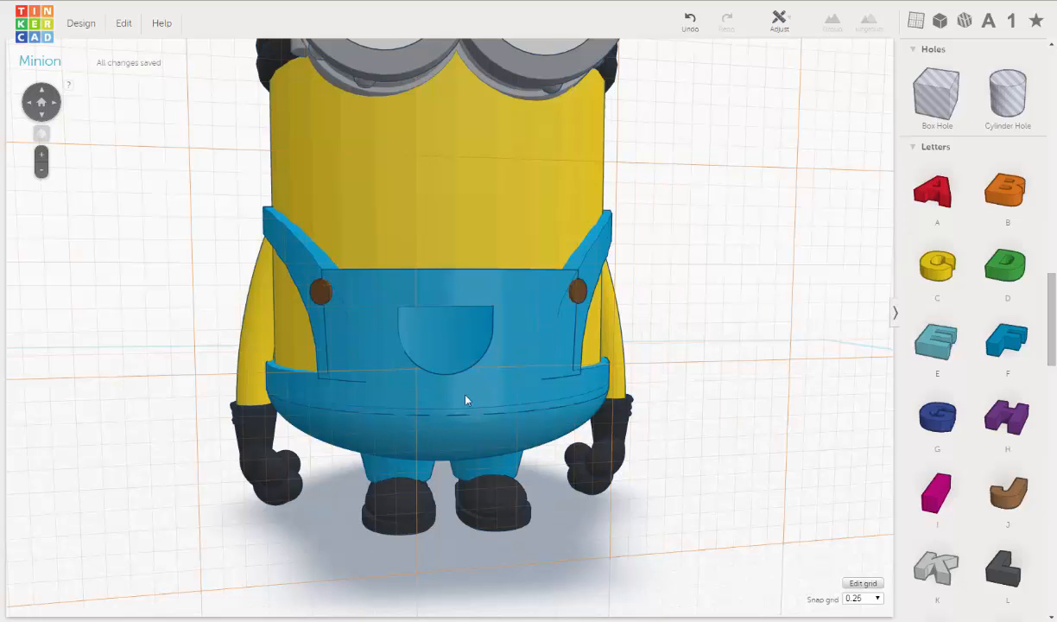
Reset the workplane to the ground grid beneath the Minion's feet
{"action": "right_click_drag", "start_coordinate": [491, 400], "coordinate": [499, 371]}
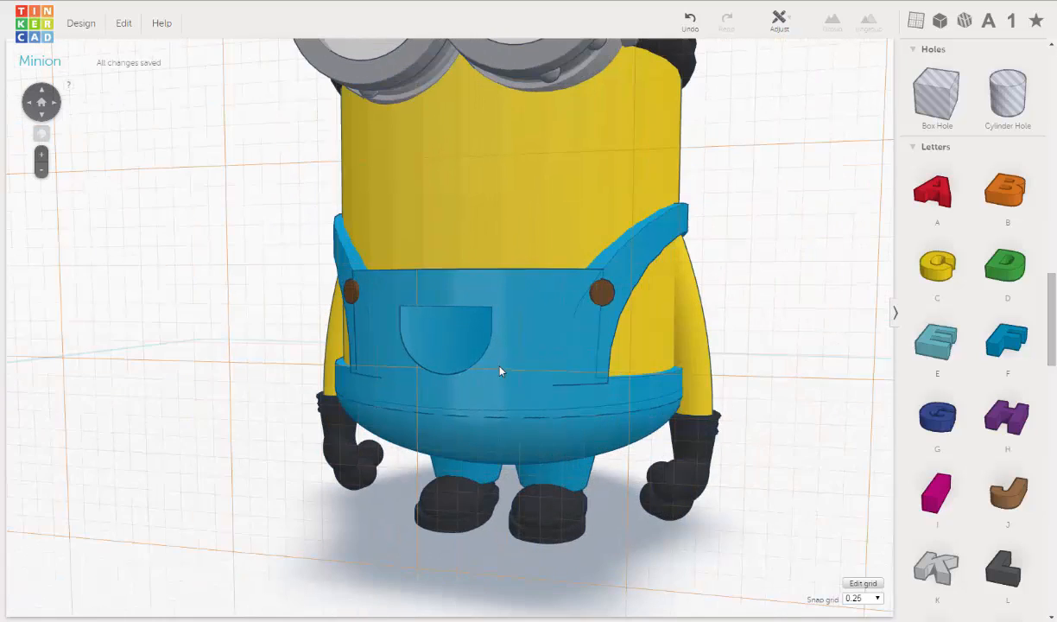
{"action": "scroll", "coordinate": [499, 371], "scroll_direction": "down", "scroll_amount": 5}
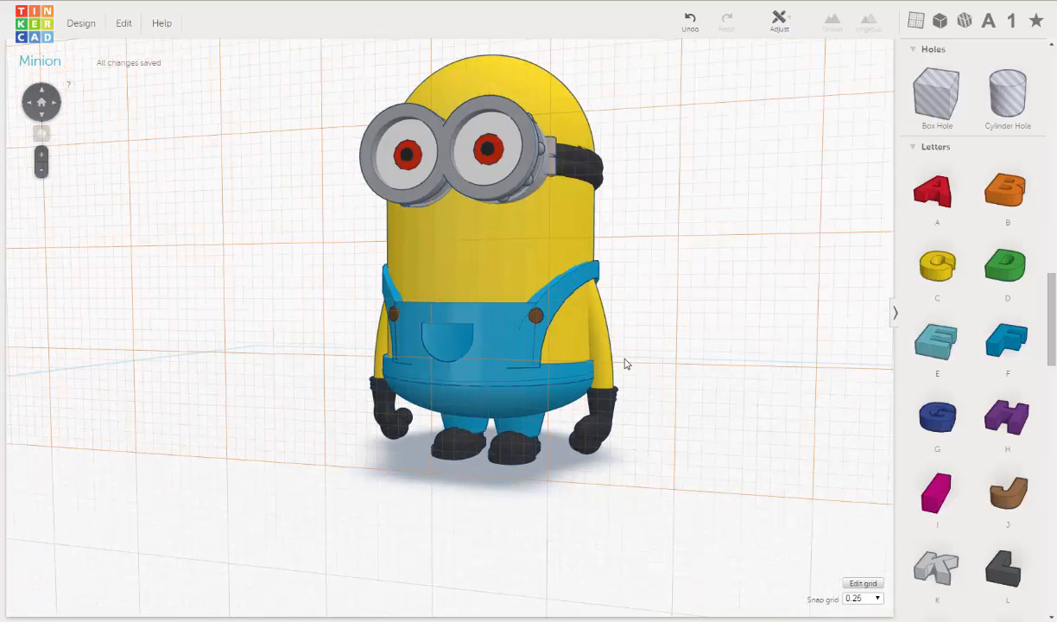
{"action": "left_click", "coordinate": [456, 360]}
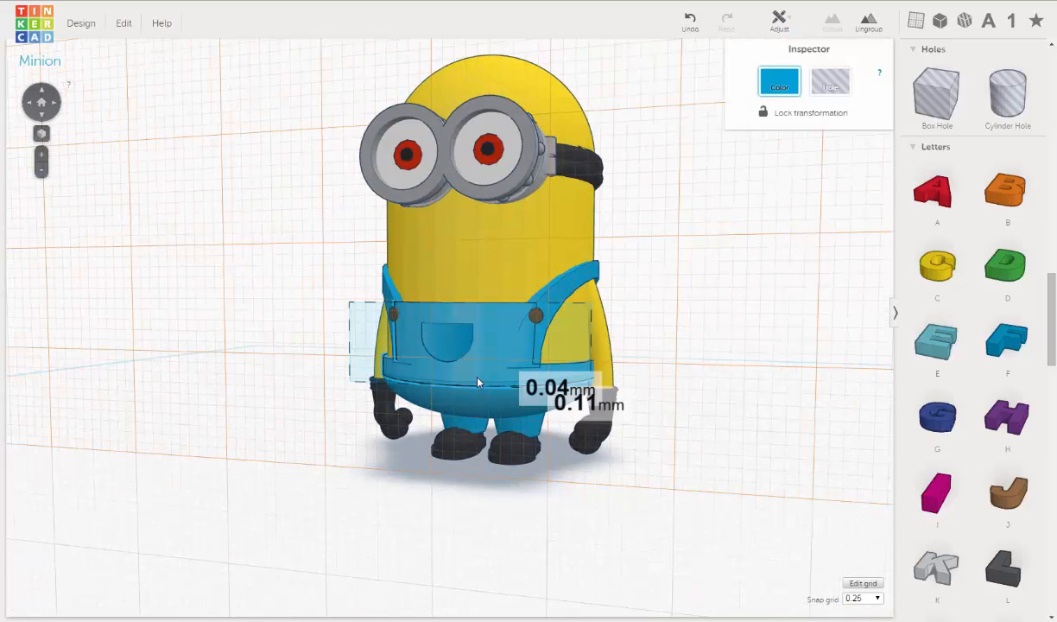
{"action": "left_click", "coordinate": [916, 20]}
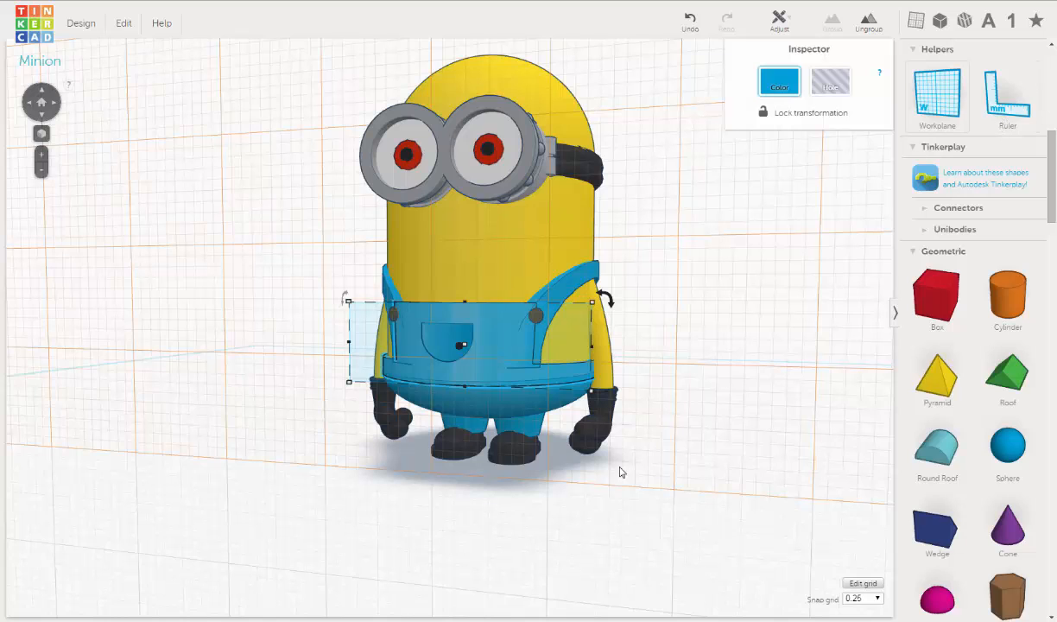
{"action": "key", "text": "w"}
{"action": "left_click", "coordinate": [523, 522]}
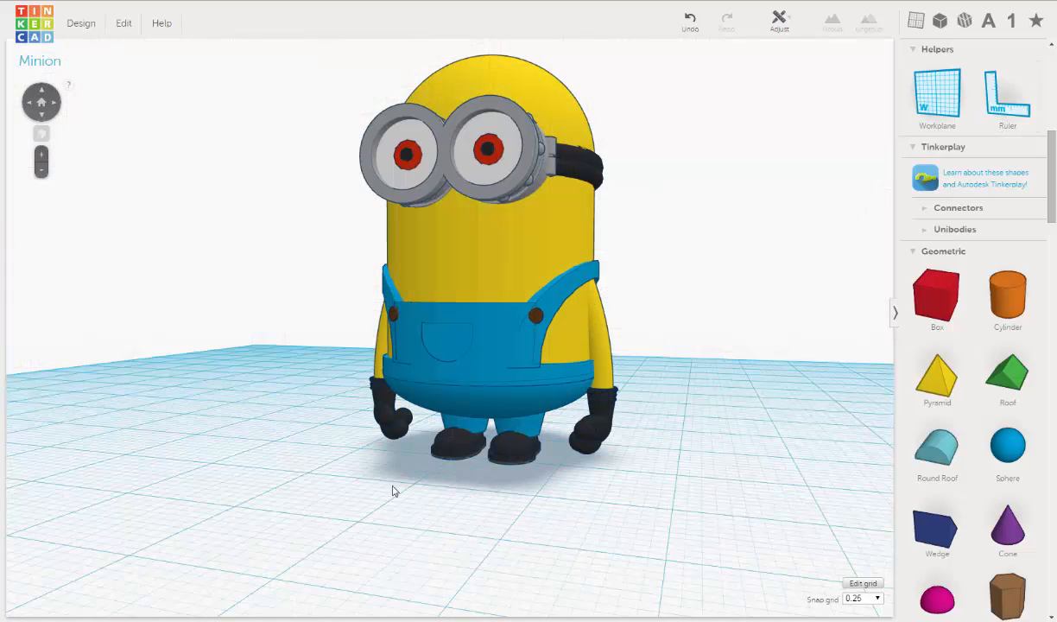
{"action": "right_click_drag", "start_coordinate": [473, 470], "coordinate": [536, 361]}
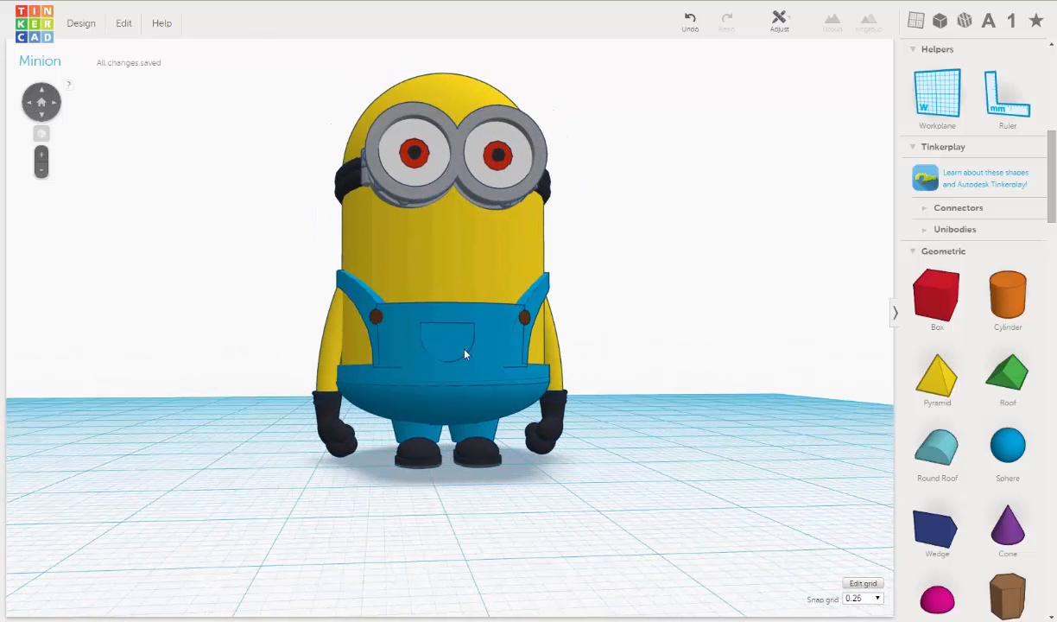